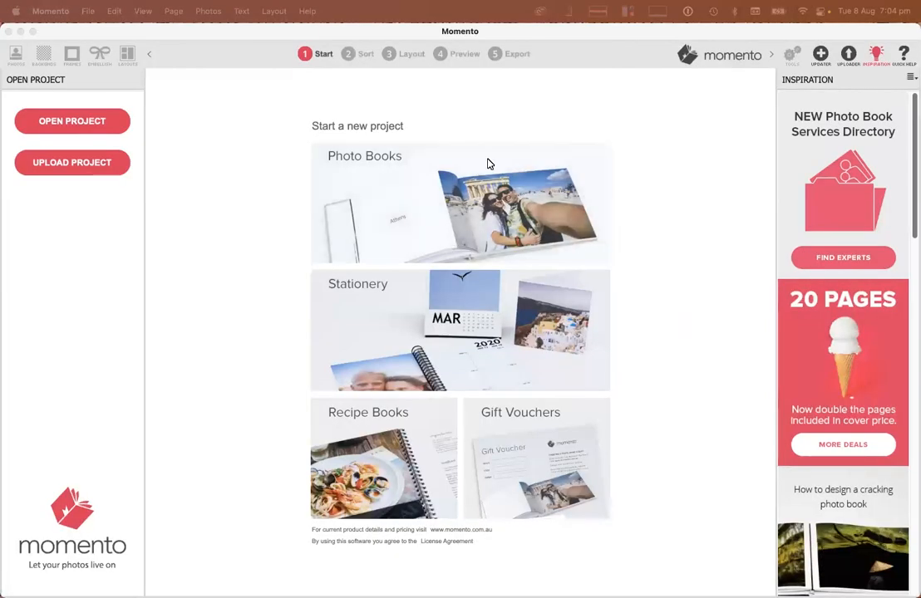
# Start a new auto-fill photo book in the square shape at Regular size (210 x 210 mm)
pyautogui.click(469, 205)
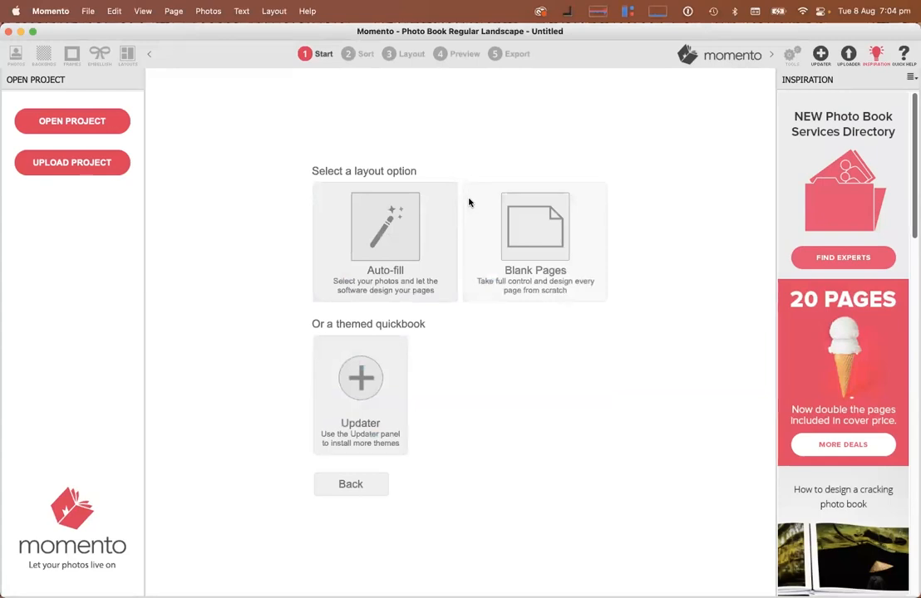
pyautogui.click(374, 230)
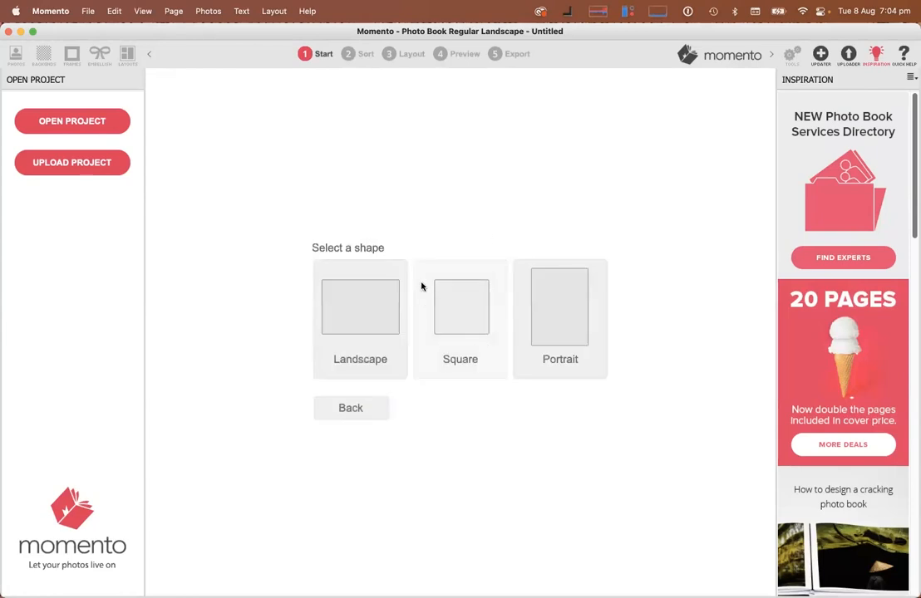
pyautogui.click(463, 298)
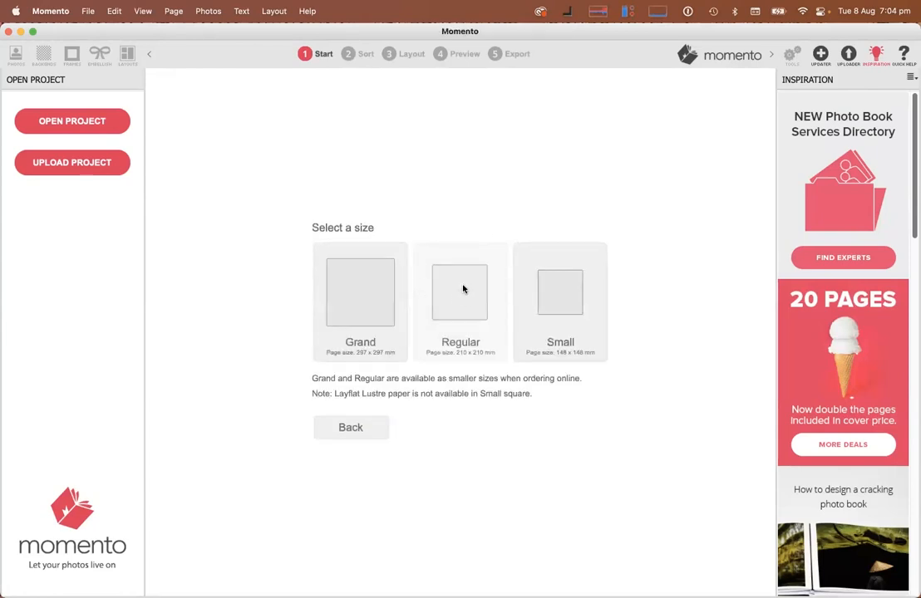
pyautogui.click(462, 289)
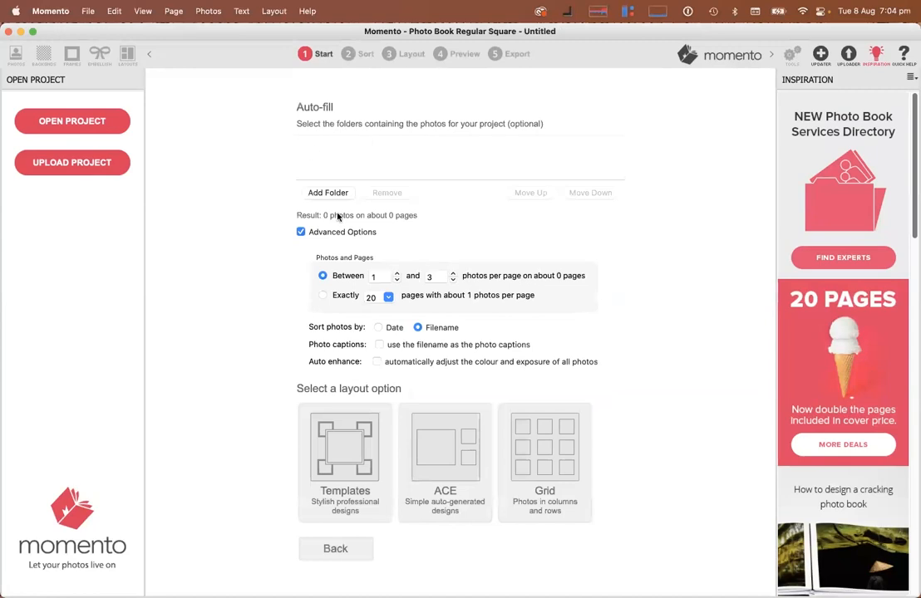
# Add the Demo Photos folder from 2018 > 2018_05_May_Japan Holiday_DEMO as the auto-fill photo source
pyautogui.click(337, 192)
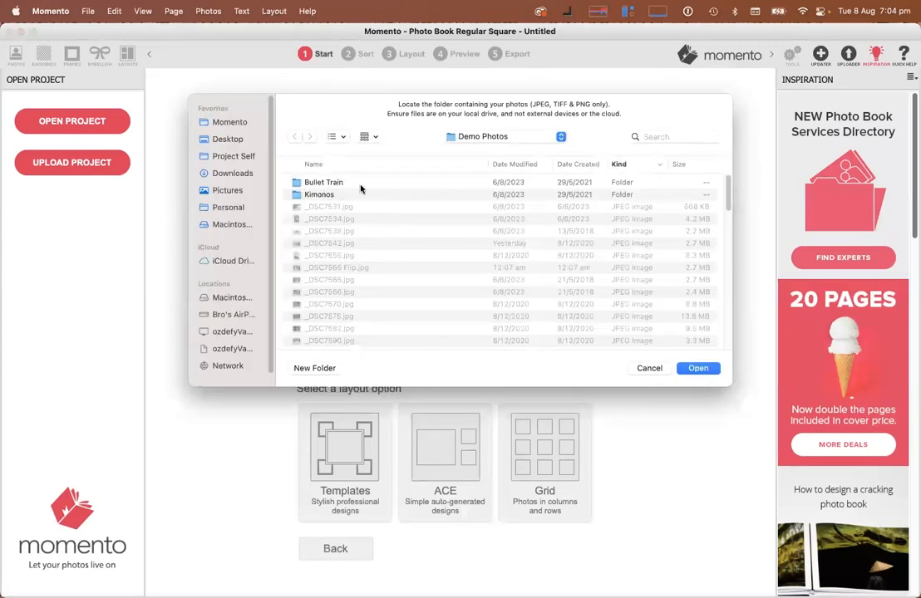
pyautogui.click(486, 138)
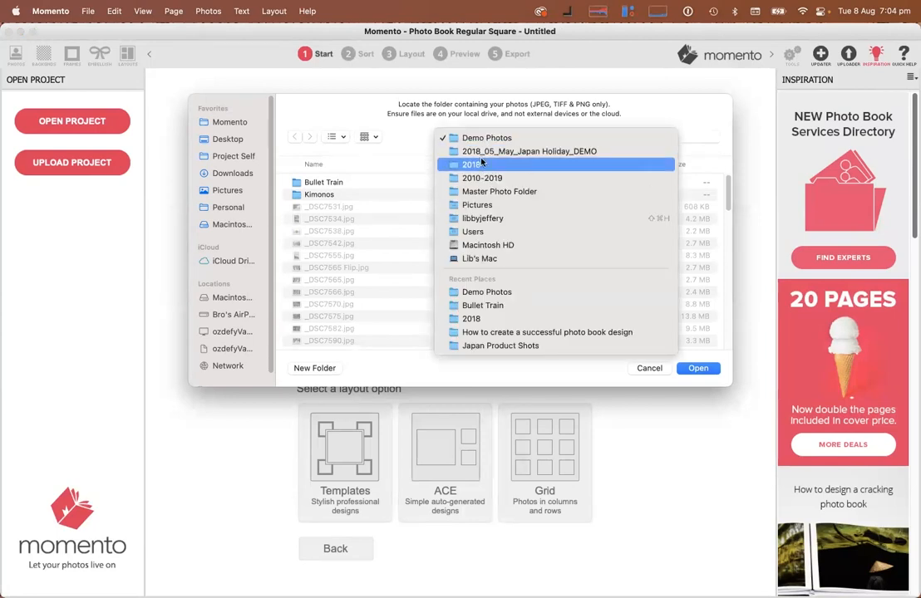
pyautogui.click(481, 163)
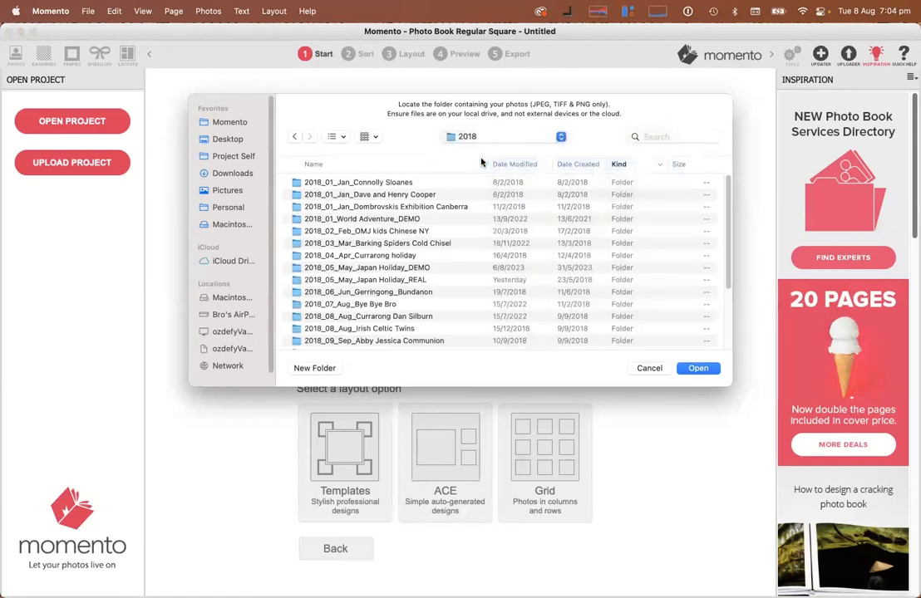
pyautogui.doubleClick(395, 269)
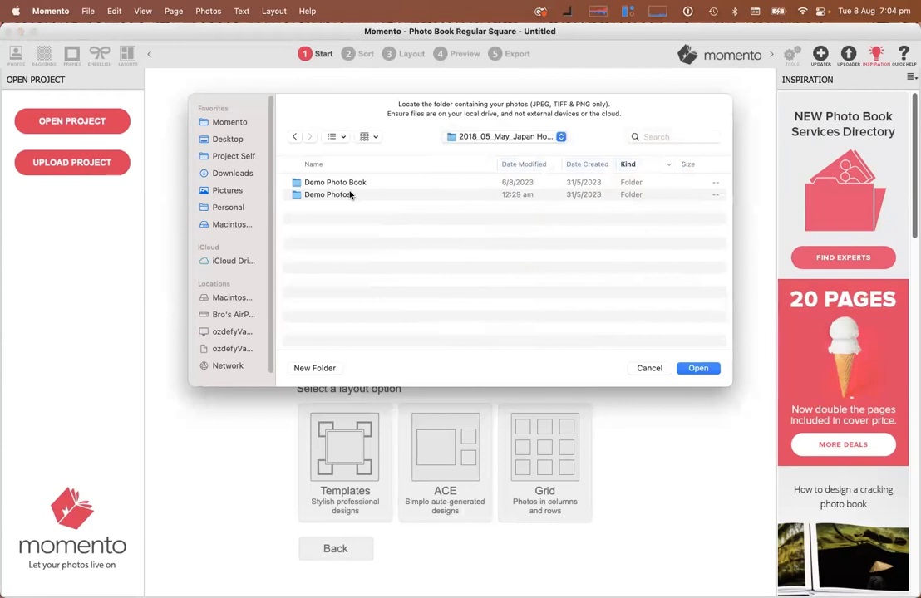
pyautogui.doubleClick(353, 195)
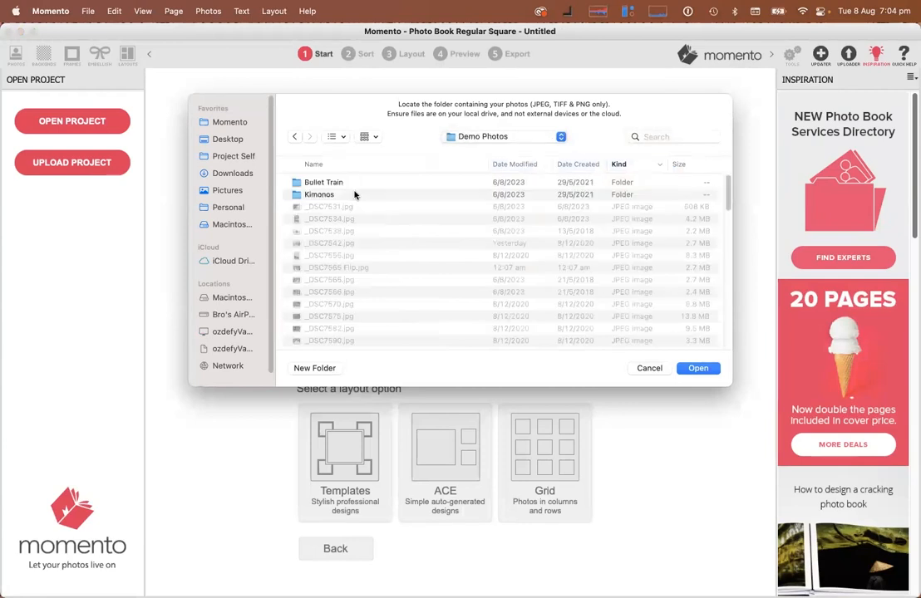
pyautogui.click(698, 368)
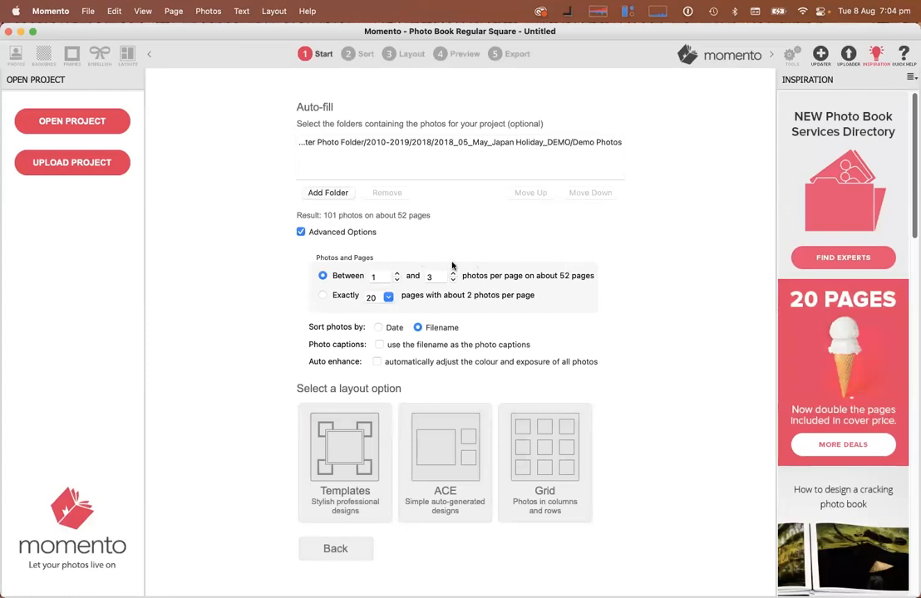
# Set the maximum to 4 photos per page and generate the book with the Templates layout option
pyautogui.moveTo(435, 275); pyautogui.dragTo(419, 275)
pyautogui.write('4')
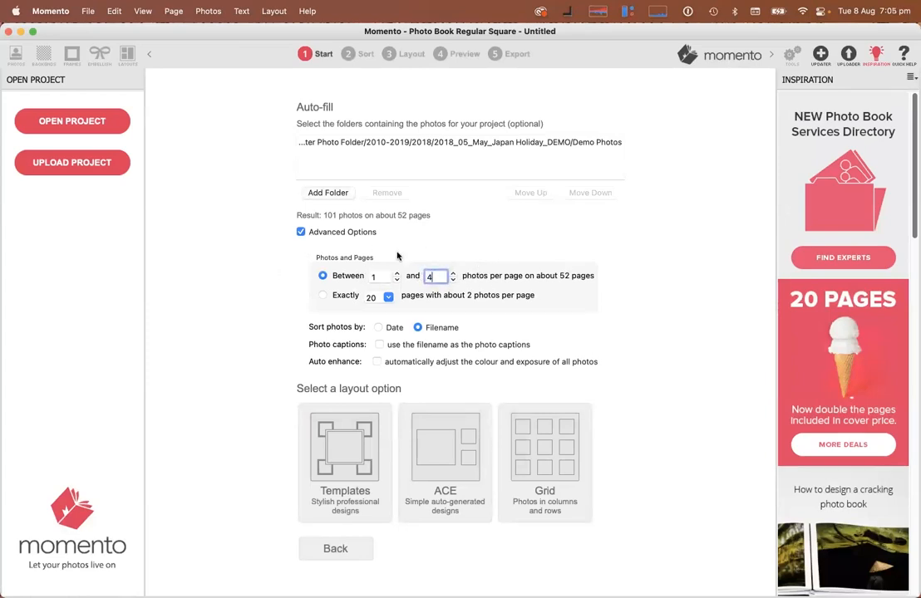
pyautogui.click(347, 448)
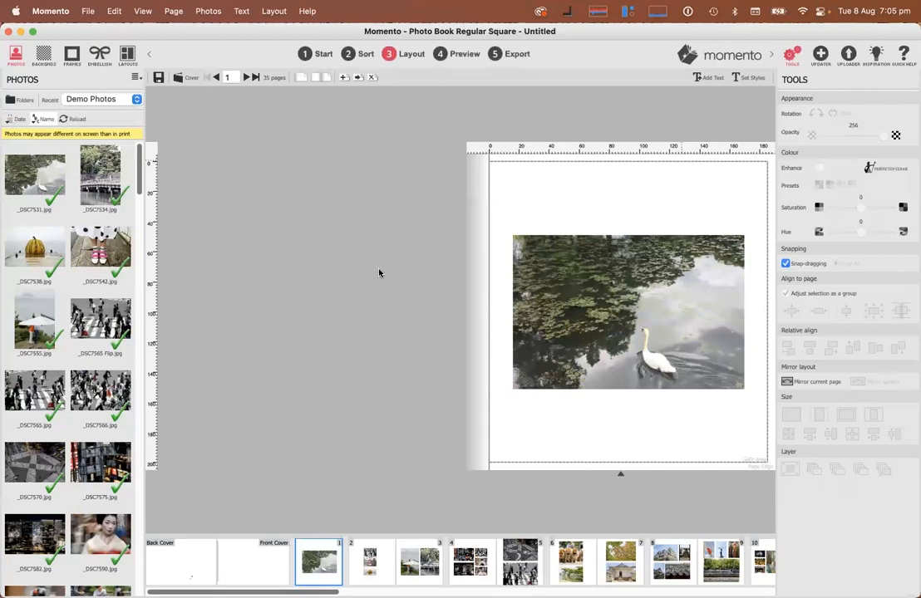
# Preview the auto-filled book and examine the photo layouts spread by spread up to page 24, closing the preview at the end
pyautogui.click(456, 57)
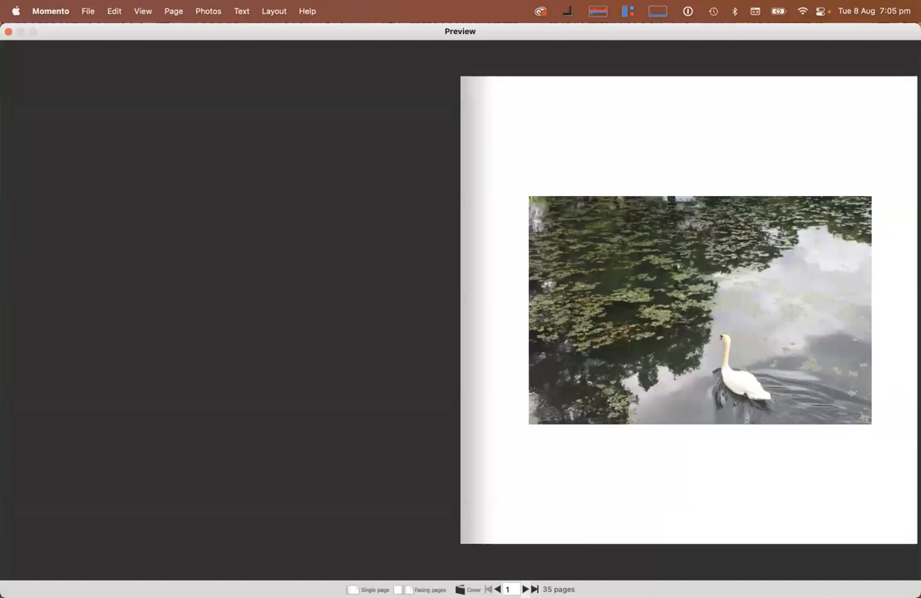
pyautogui.press('Right')
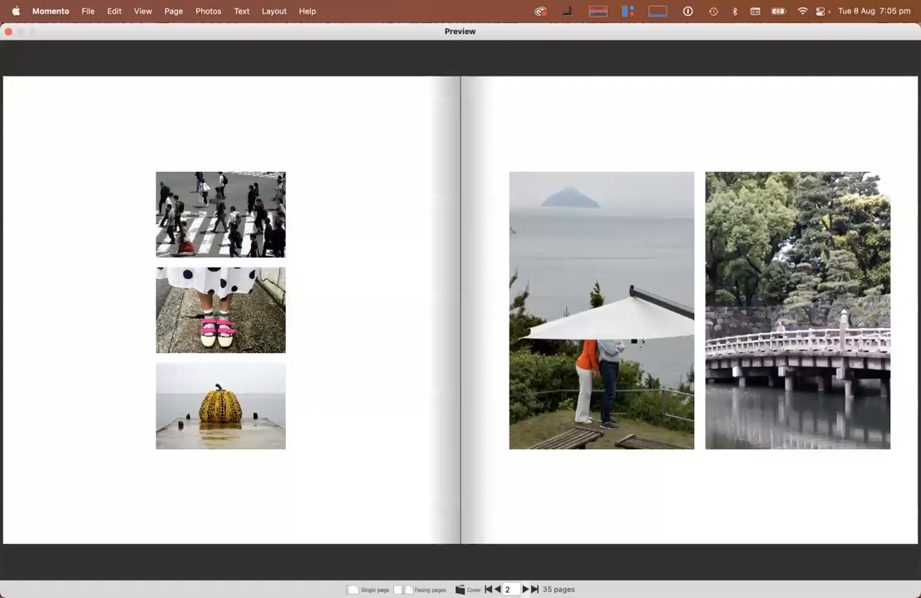
pyautogui.press('Right')
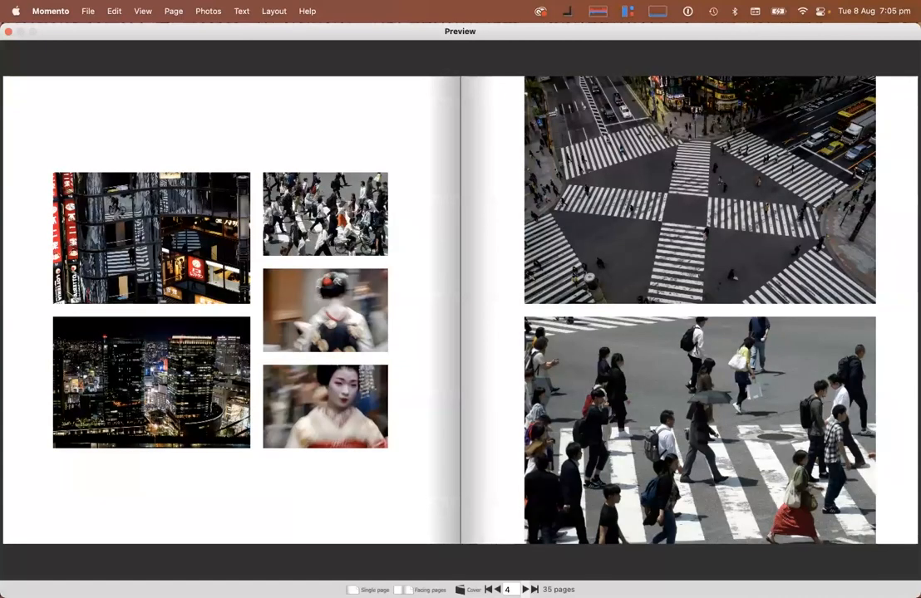
pyautogui.press('Right')
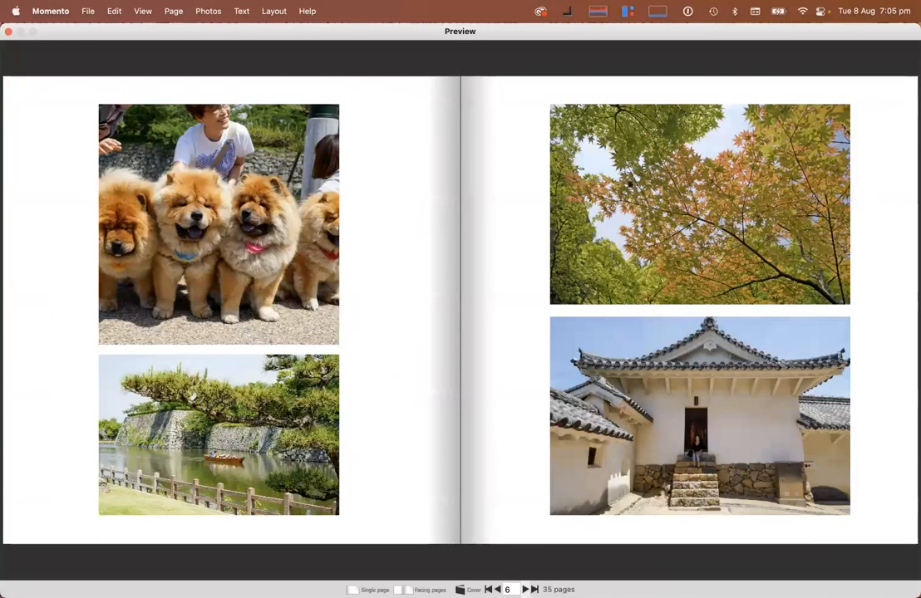
pyautogui.press('Right')
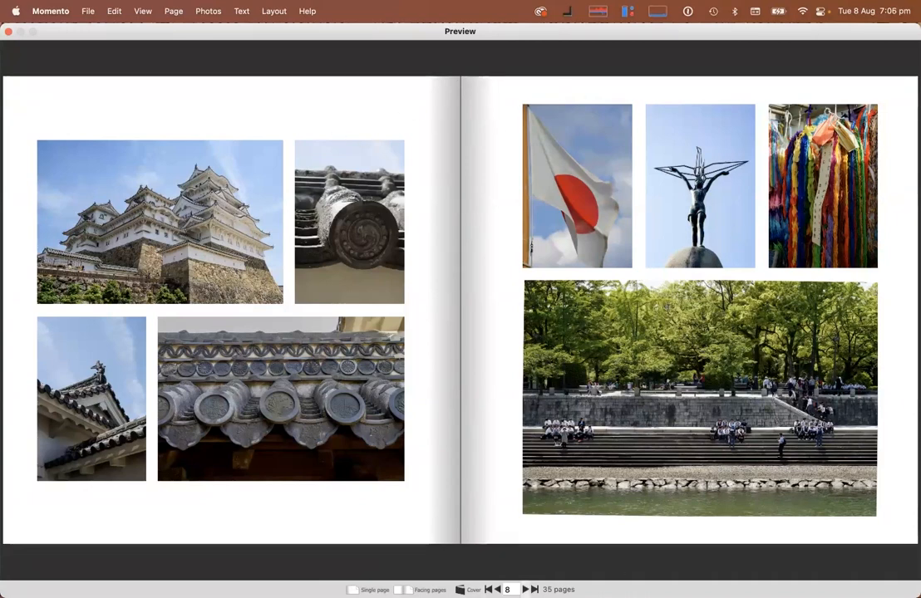
pyautogui.press('Right')
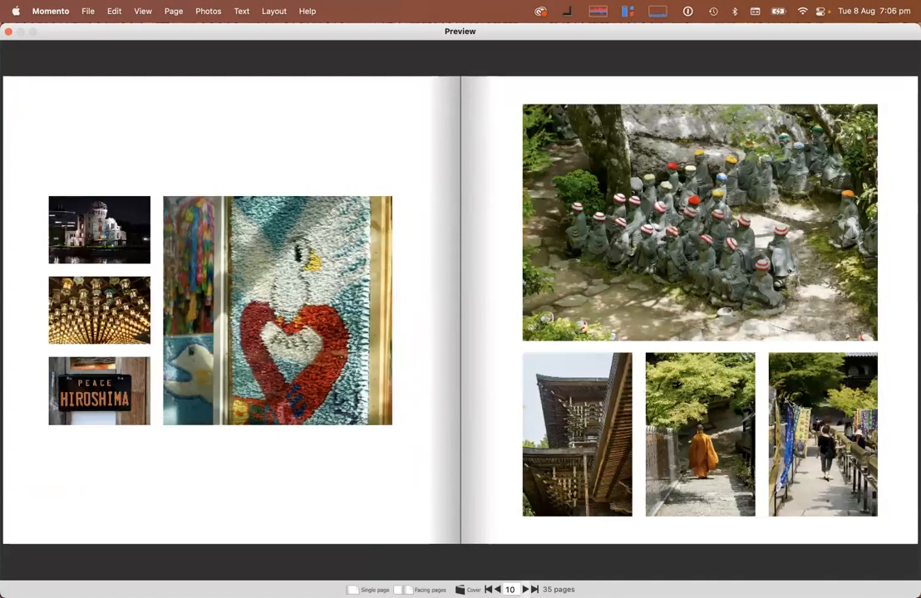
pyautogui.press('Right')
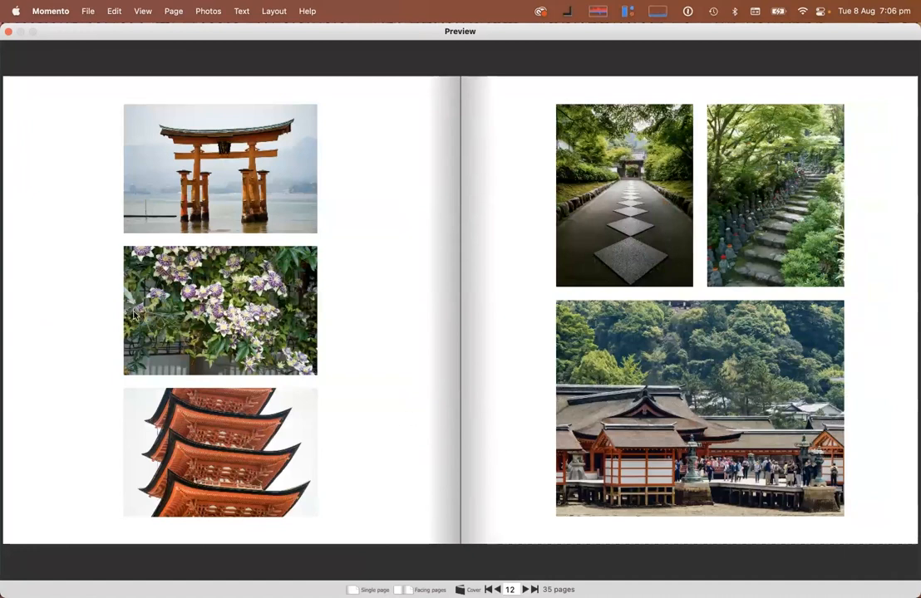
pyautogui.press('Right')
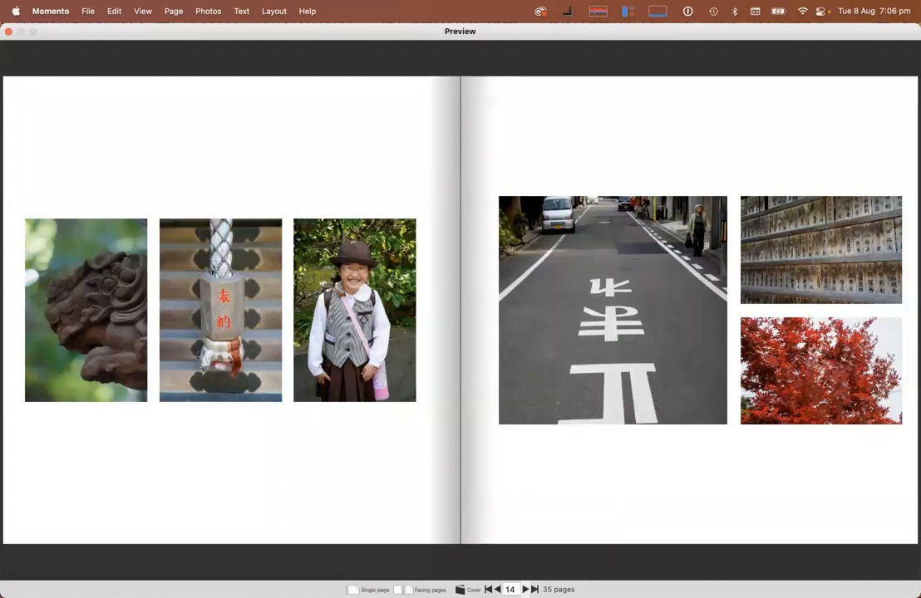
pyautogui.press('Right')
pyautogui.press('Right')
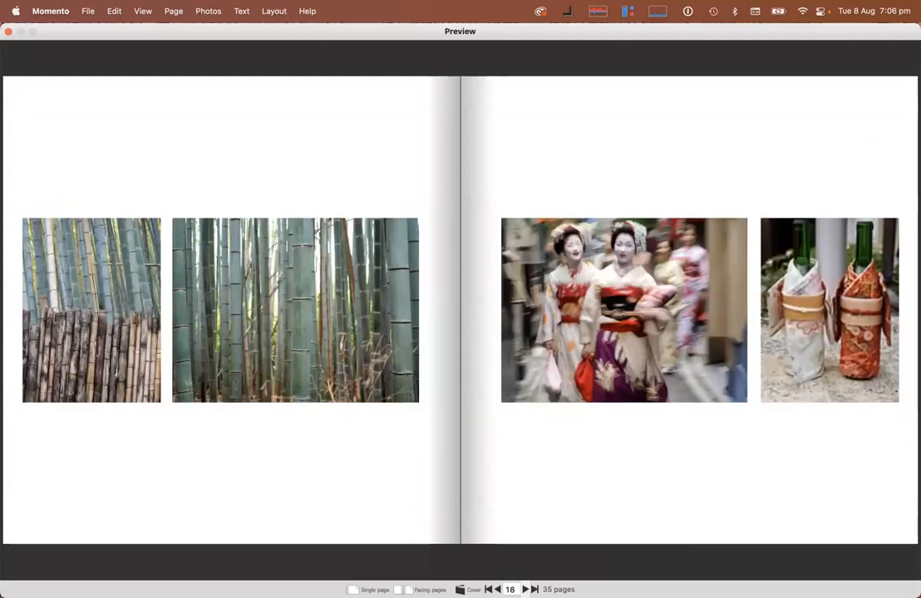
pyautogui.press('Right')
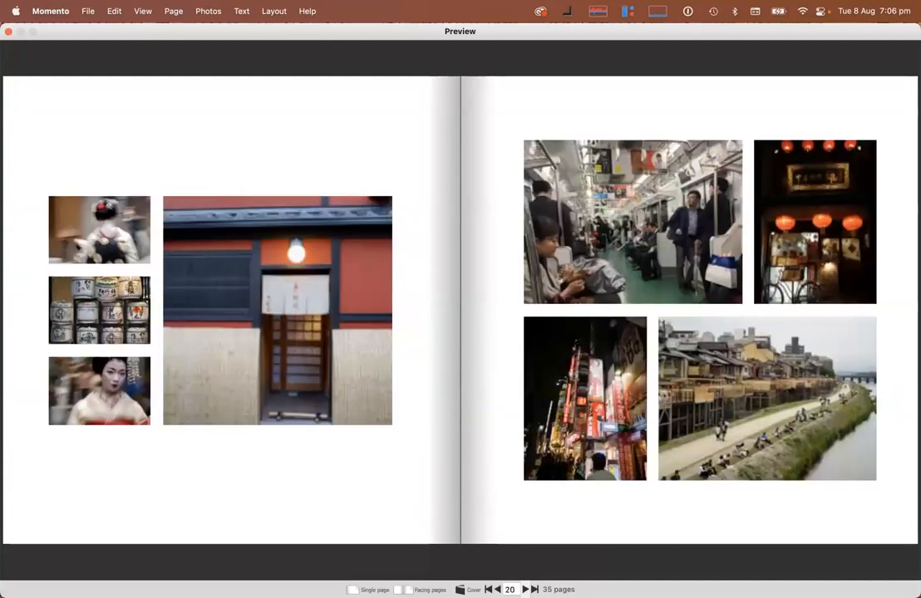
pyautogui.press('Right')
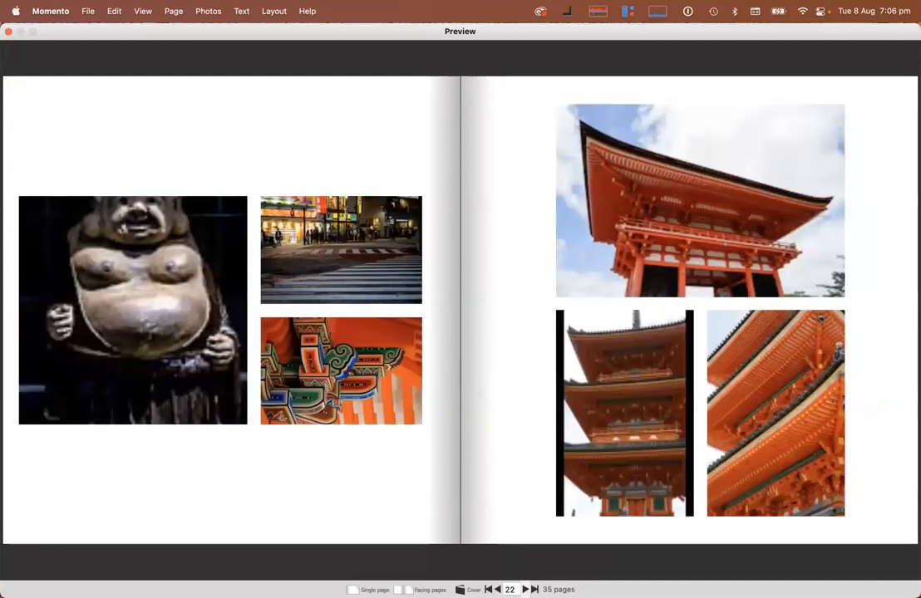
pyautogui.press('Right')
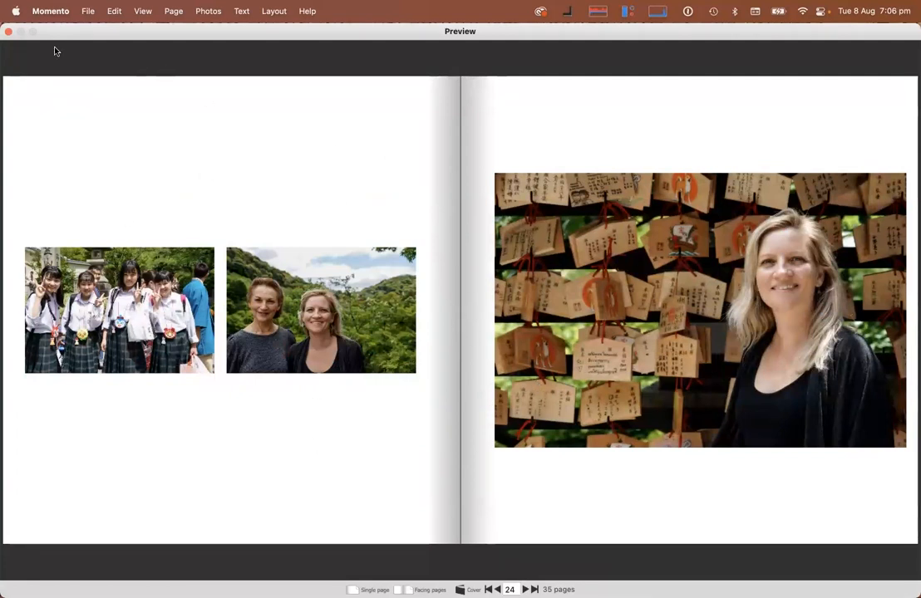
pyautogui.click(9, 33)
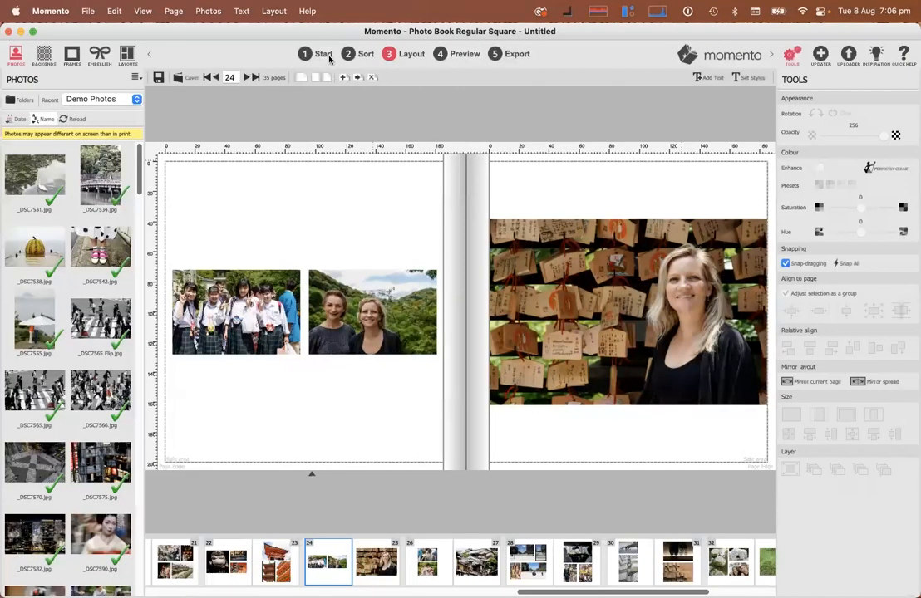
# Discard the auto-filled book without saving and start a new Regular Square photo book with blank pages
pyautogui.click(312, 56)
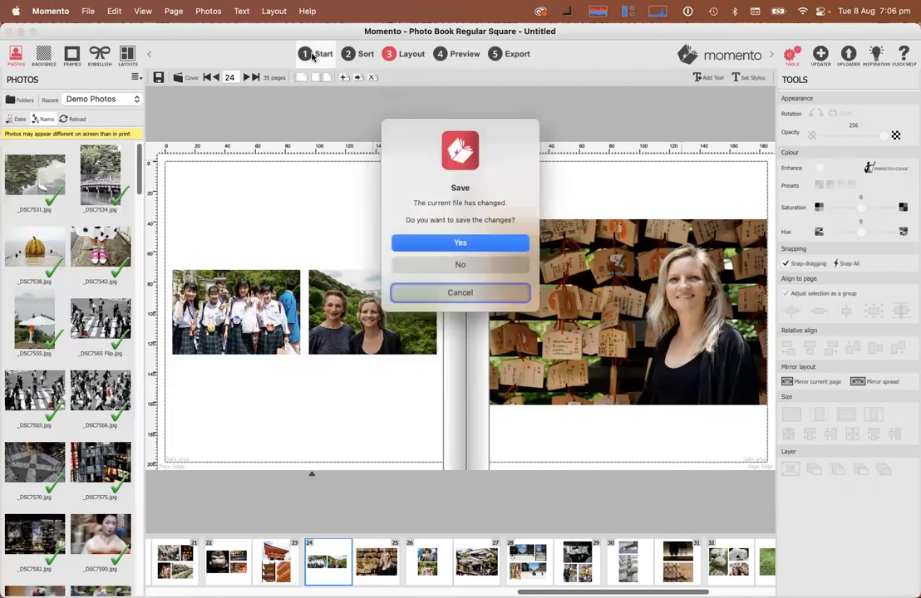
pyautogui.click(454, 266)
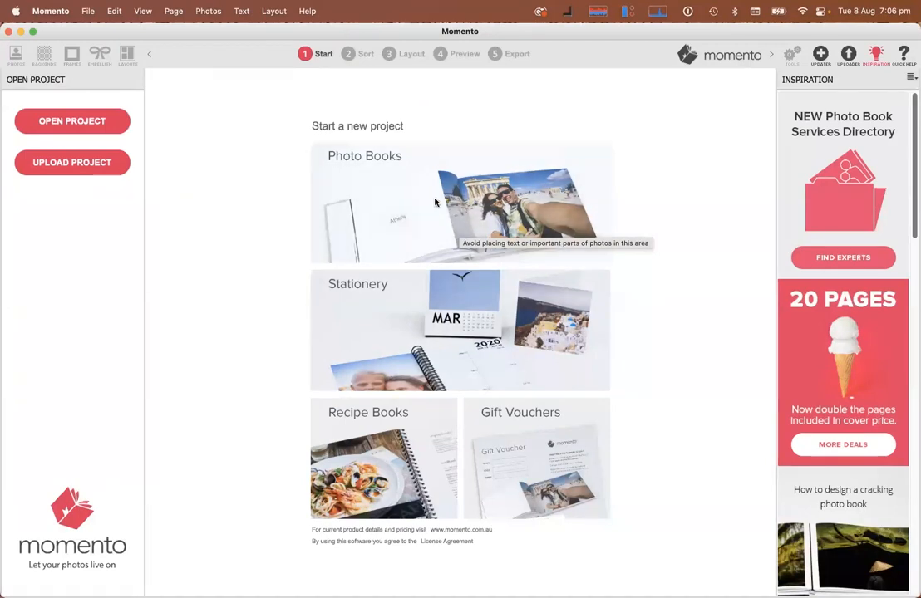
pyautogui.click(455, 199)
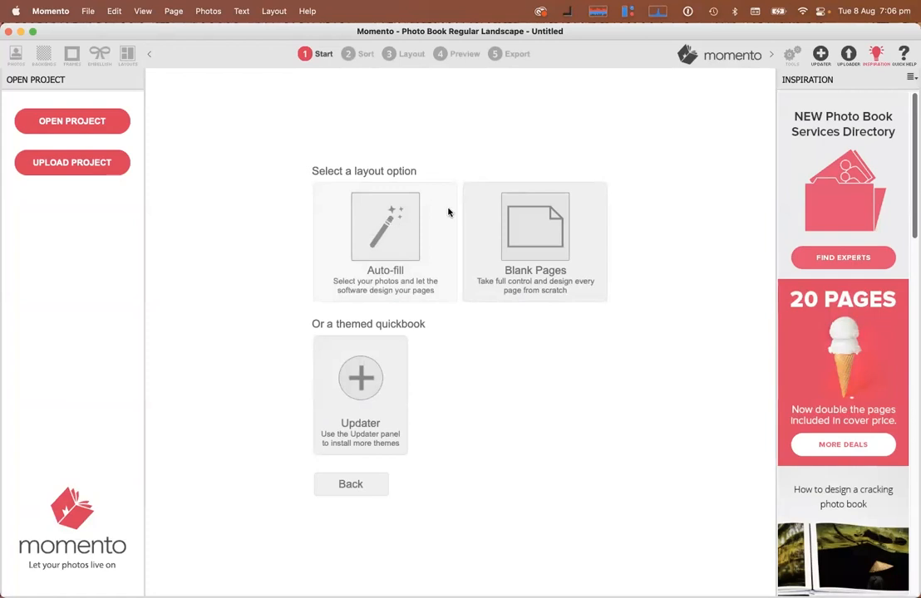
pyautogui.click(533, 228)
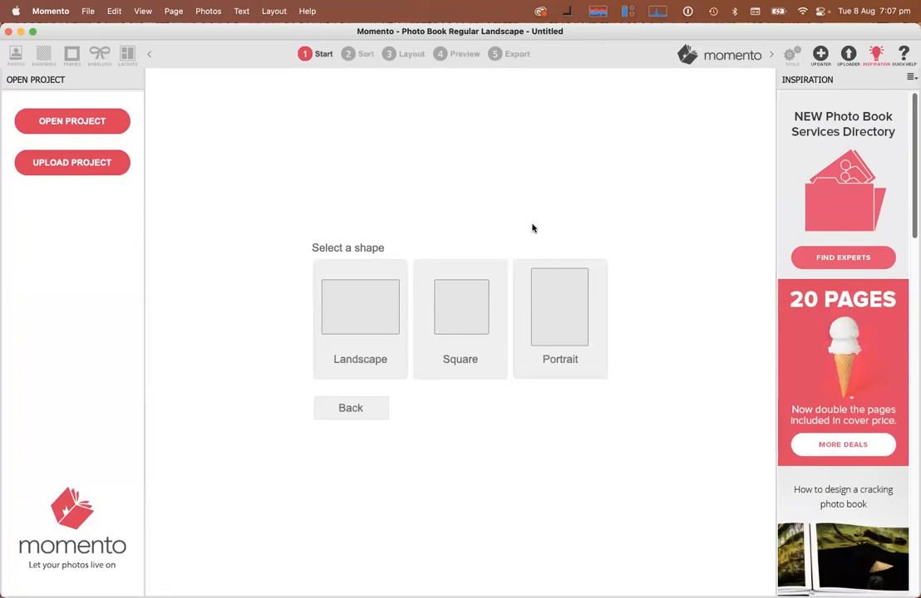
pyautogui.click(451, 305)
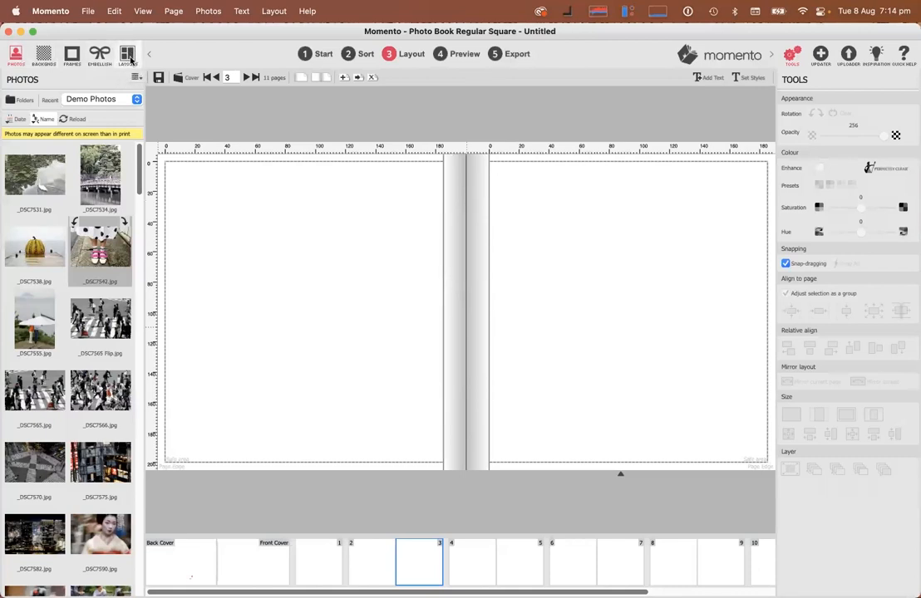
# Load the Demo Photos folder from 2018 > 2018_05_May_Japan Holiday_DEMO as the blank book's photo source
pyautogui.click(18, 100)
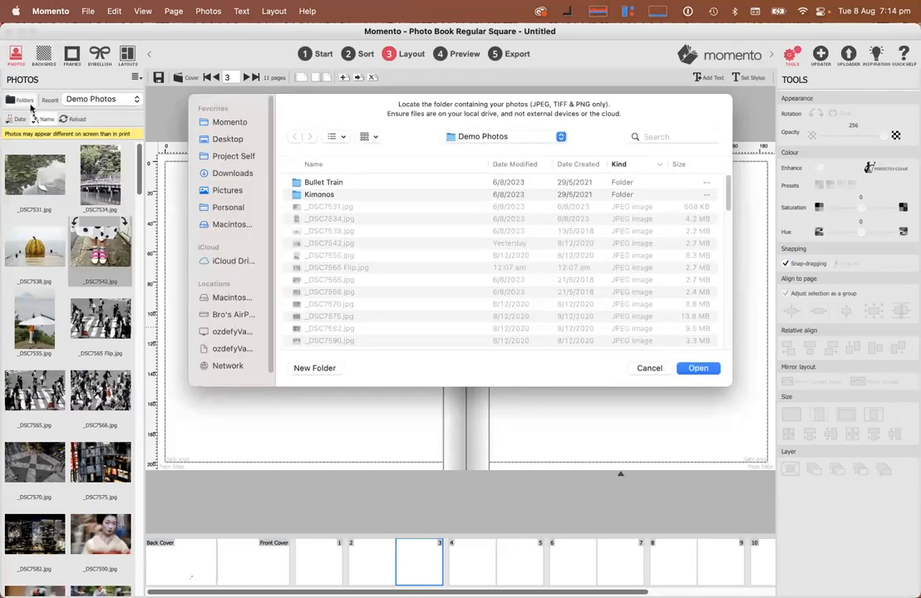
pyautogui.click(490, 138)
pyautogui.click(486, 165)
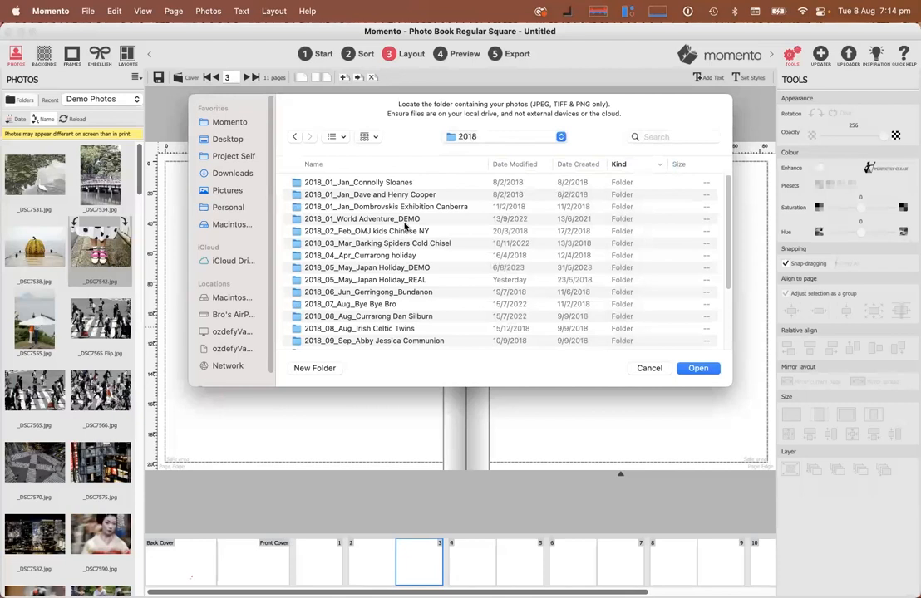
pyautogui.doubleClick(408, 268)
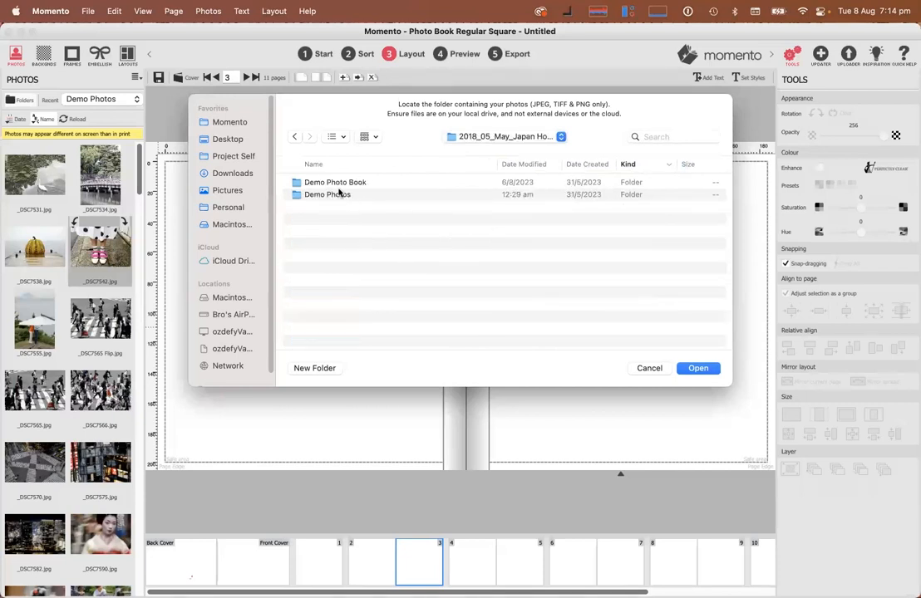
pyautogui.doubleClick(340, 194)
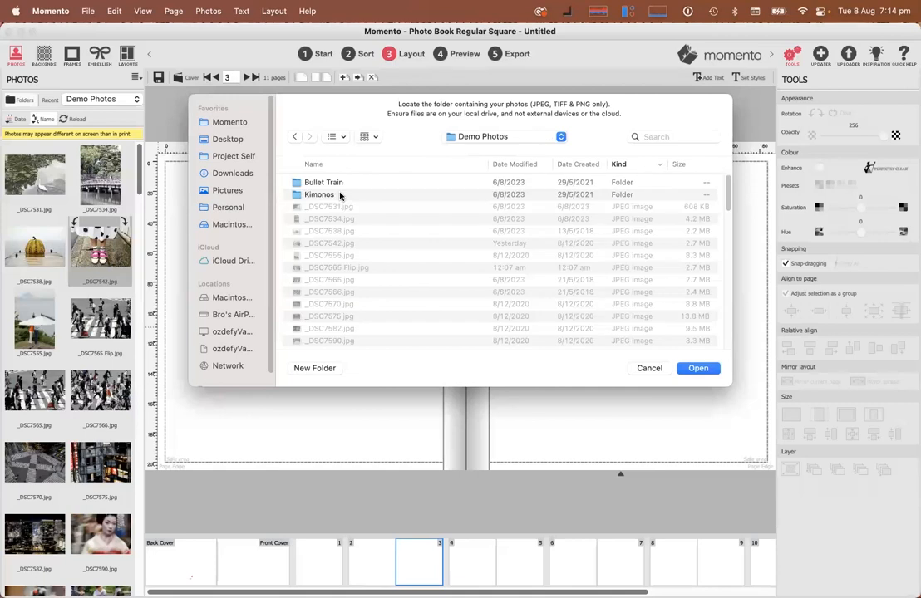
pyautogui.click(700, 368)
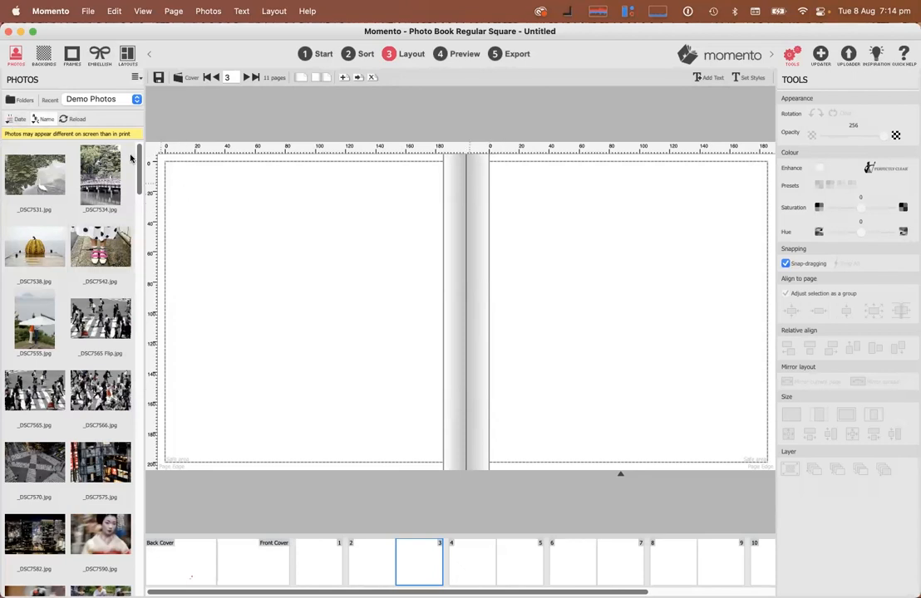
# Sort the Demo Photos library by date, and switch it back to sorting by name
pyautogui.moveTo(139, 157); pyautogui.dragTo(120, 108)
pyautogui.click(19, 121)
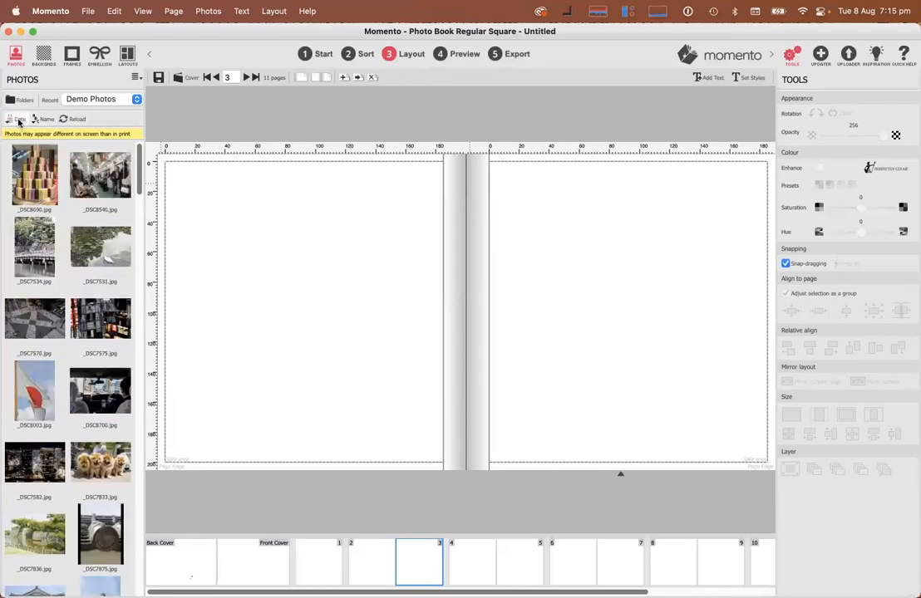
pyautogui.click(44, 119)
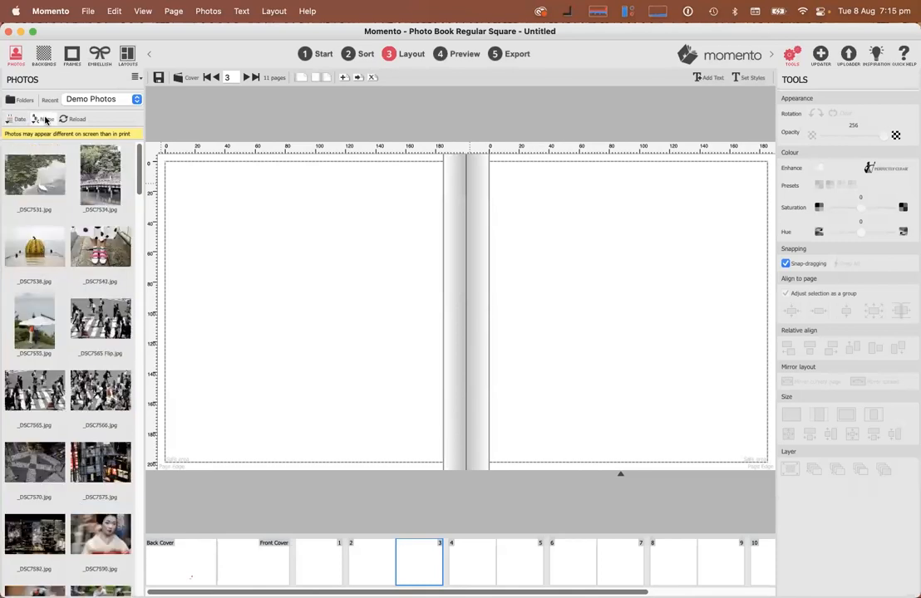
# Place the pumpkin photo _DSC7538.jpg on page 3 and centre it on the page
pyautogui.click(35, 254)
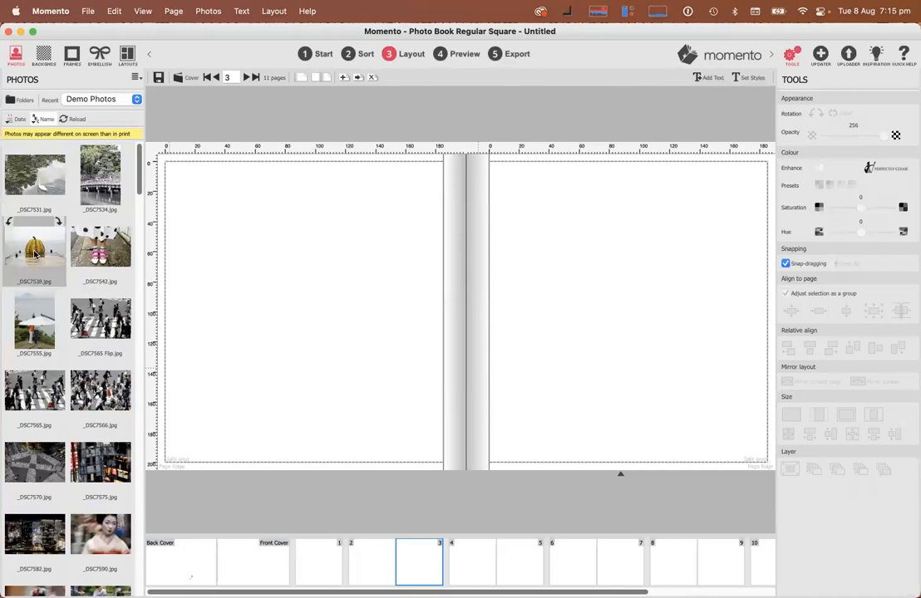
pyautogui.moveTo(36, 254); pyautogui.dragTo(637, 246)
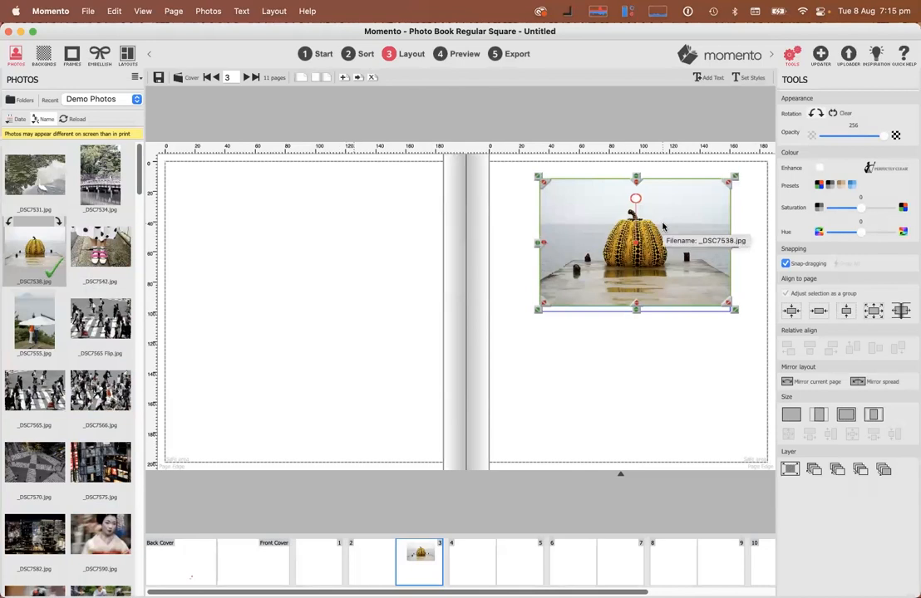
pyautogui.click(791, 311)
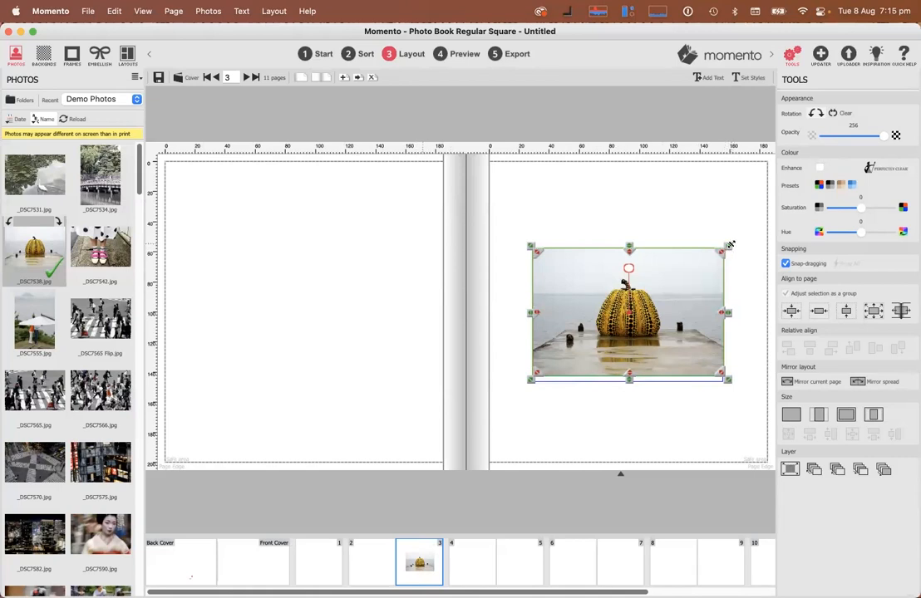
# Shrink the pumpkin photo slightly from its upper-right corner, try a small clockwise rotation, and undo the rotation
pyautogui.moveTo(728, 245); pyautogui.dragTo(690, 248)
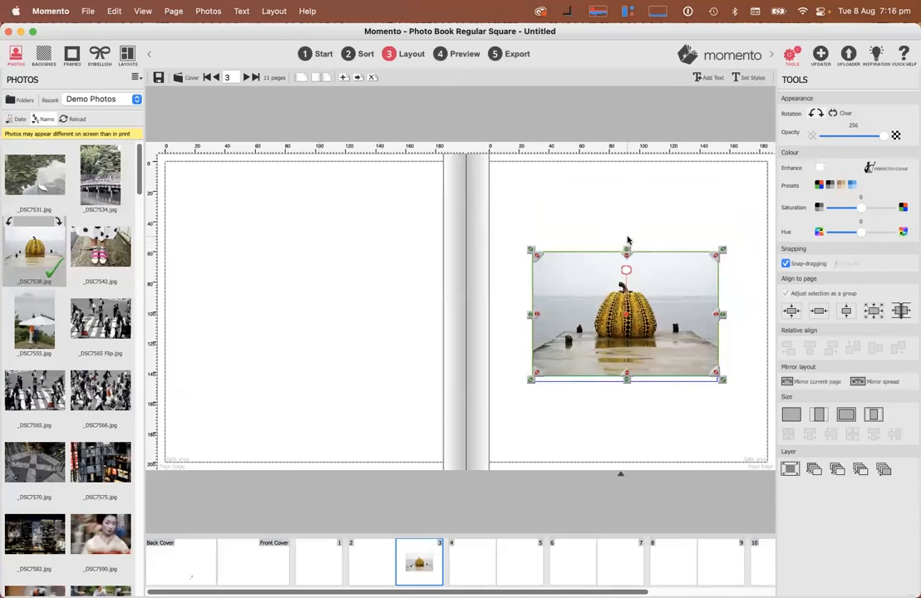
pyautogui.moveTo(627, 269)
pyautogui.mouseDown()
pyautogui.moveTo(640, 269)
pyautogui.moveTo(598, 266)
pyautogui.moveTo(569, 282)
pyautogui.moveTo(600, 255)
pyautogui.moveTo(638, 265)
pyautogui.mouseUp()
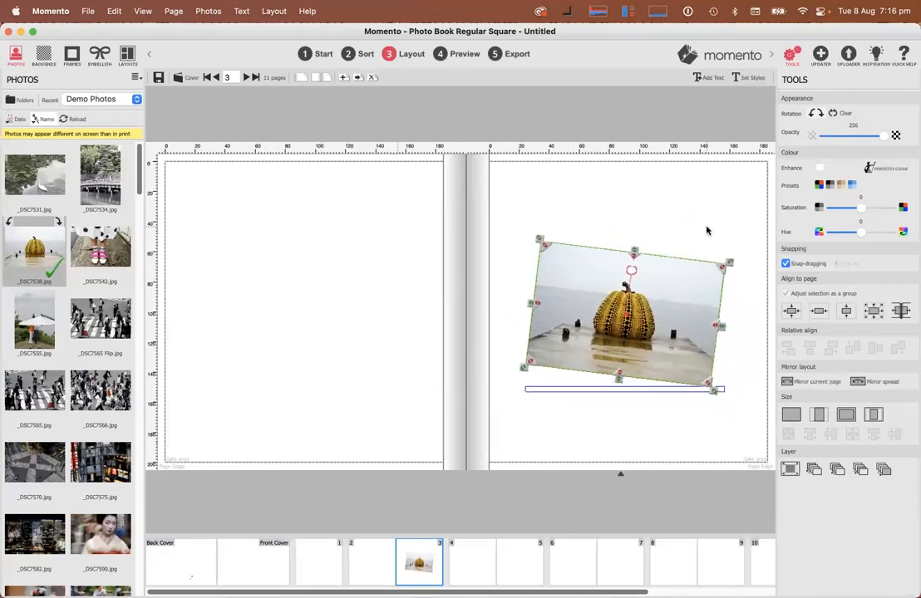
pyautogui.press('super+z')
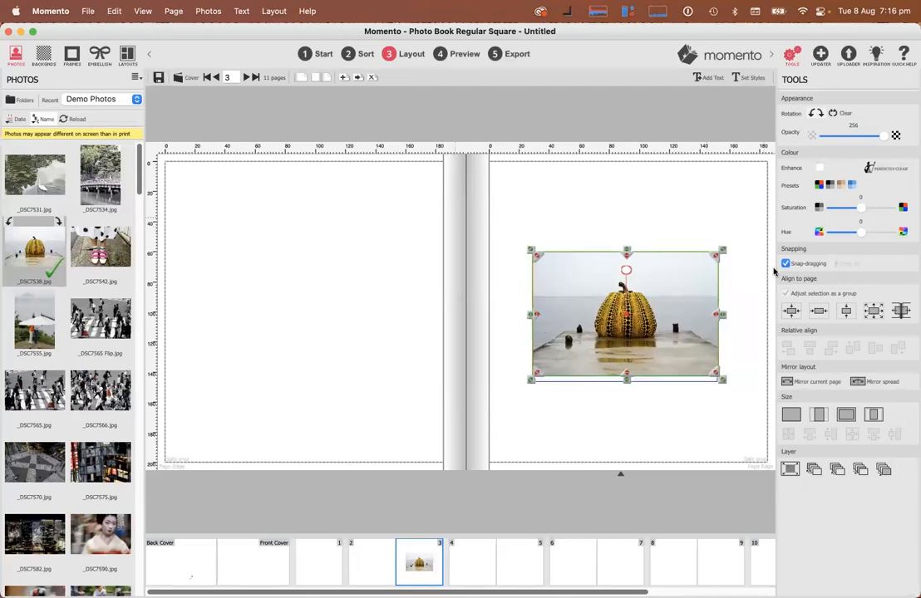
# Size the pumpkin photo to fill the safe area of page 3 and check it with the selection handles hidden
pyautogui.click(847, 415)
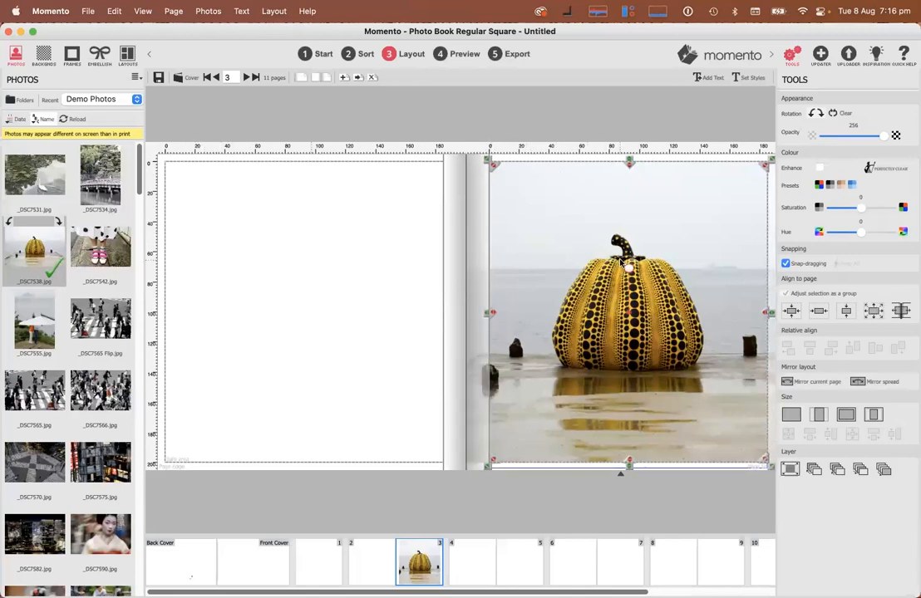
pyautogui.click(358, 269)
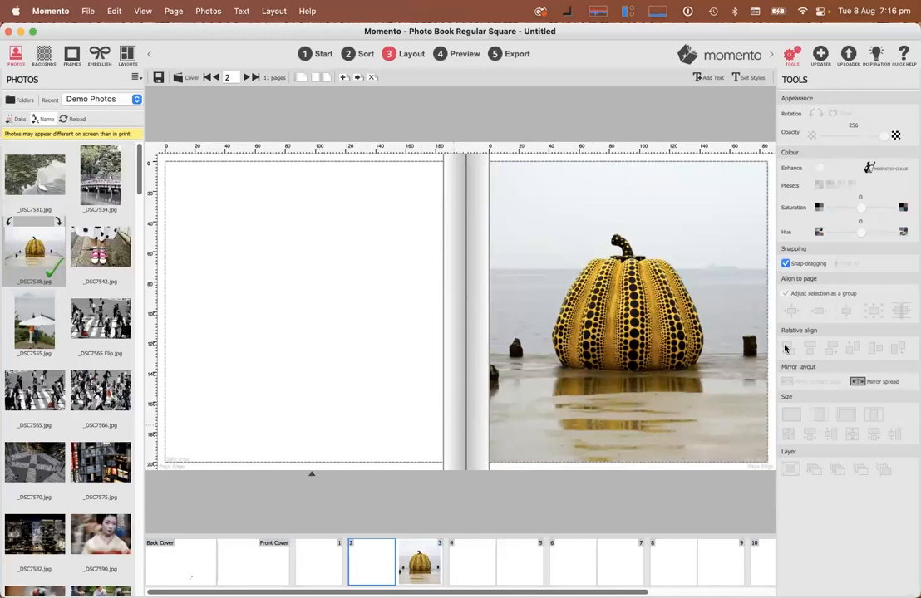
pyautogui.click(683, 333)
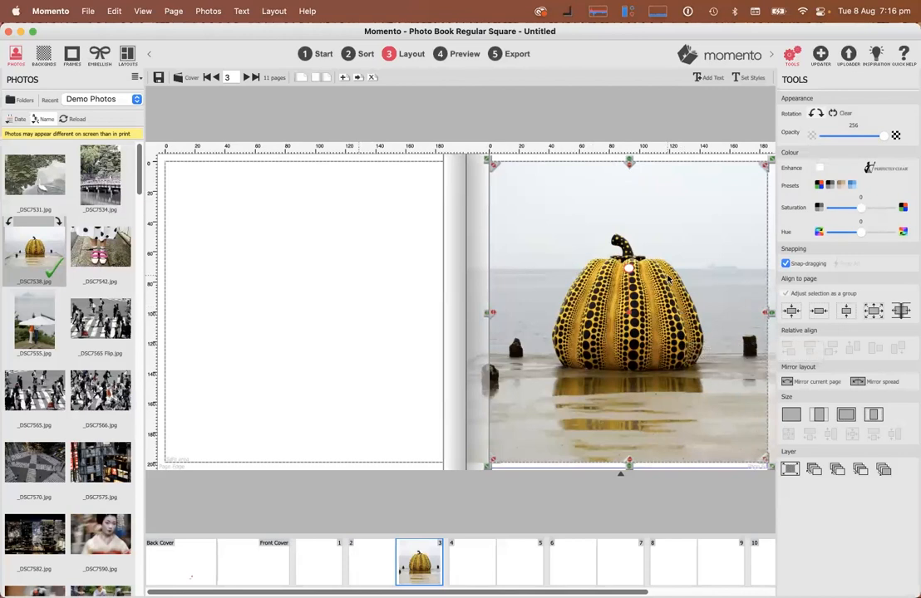
# Clear the cropping of the pumpkin photo on page 3
pyautogui.rightClick(657, 272)
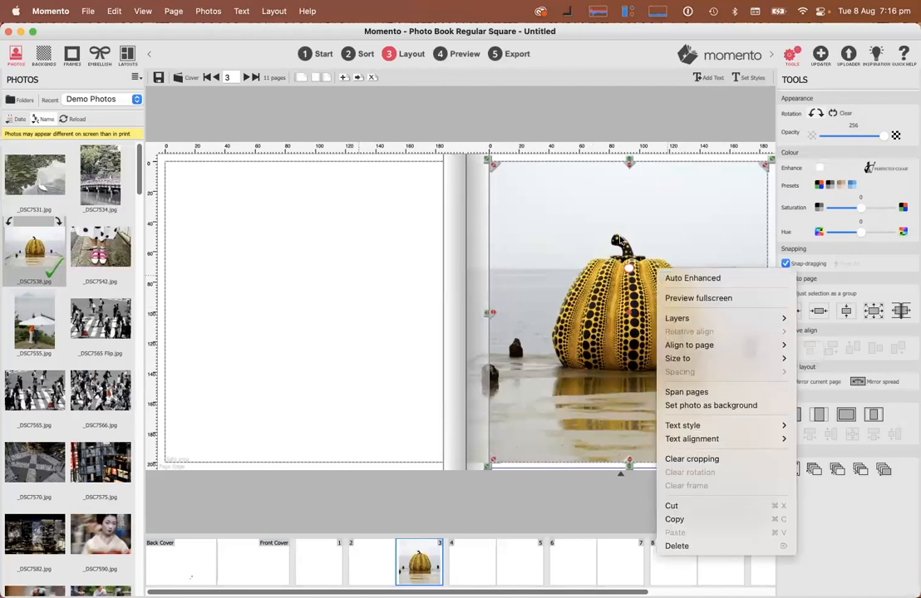
pyautogui.click(819, 321)
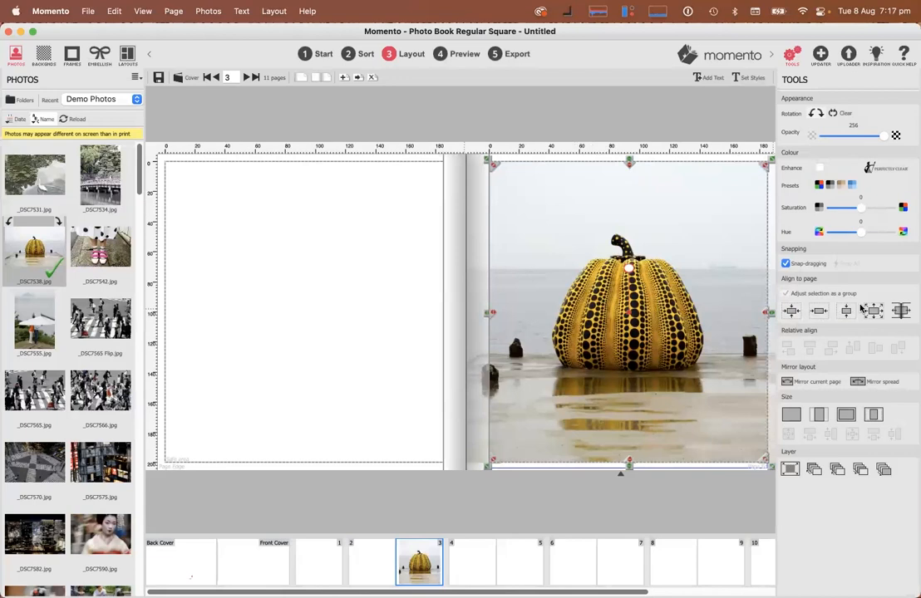
pyautogui.rightClick(621, 235)
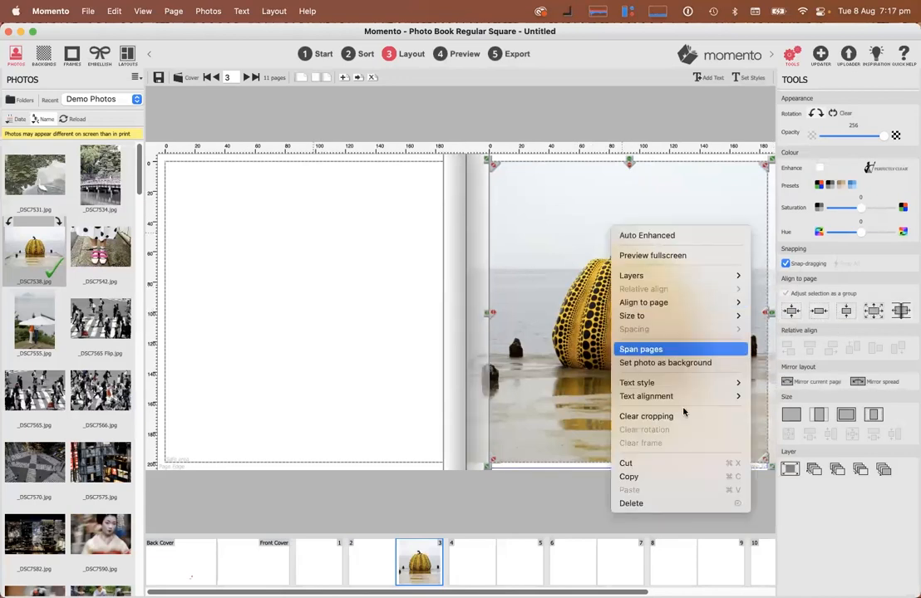
pyautogui.click(657, 418)
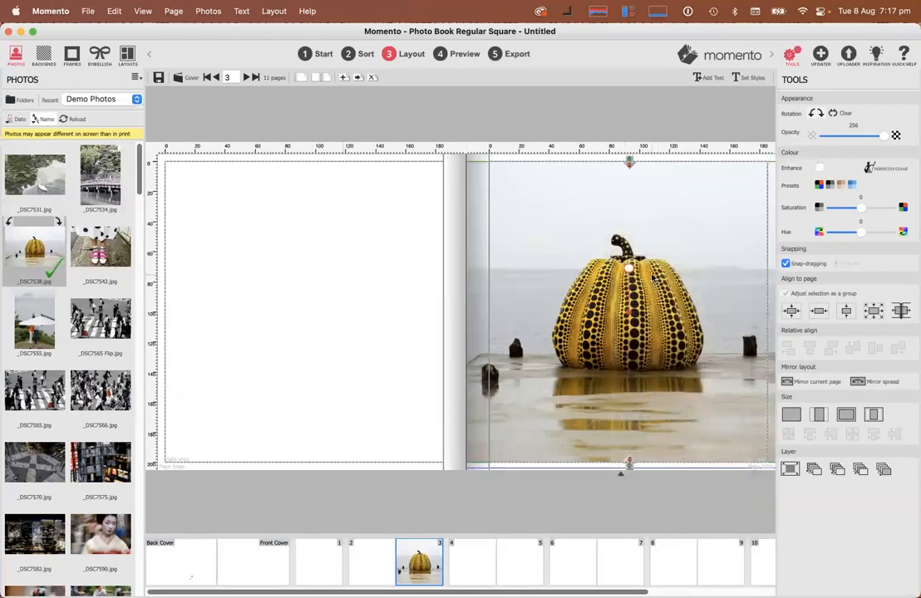
# Size the pumpkin photo on page 3 with the Fit page option
pyautogui.rightClick(644, 269)
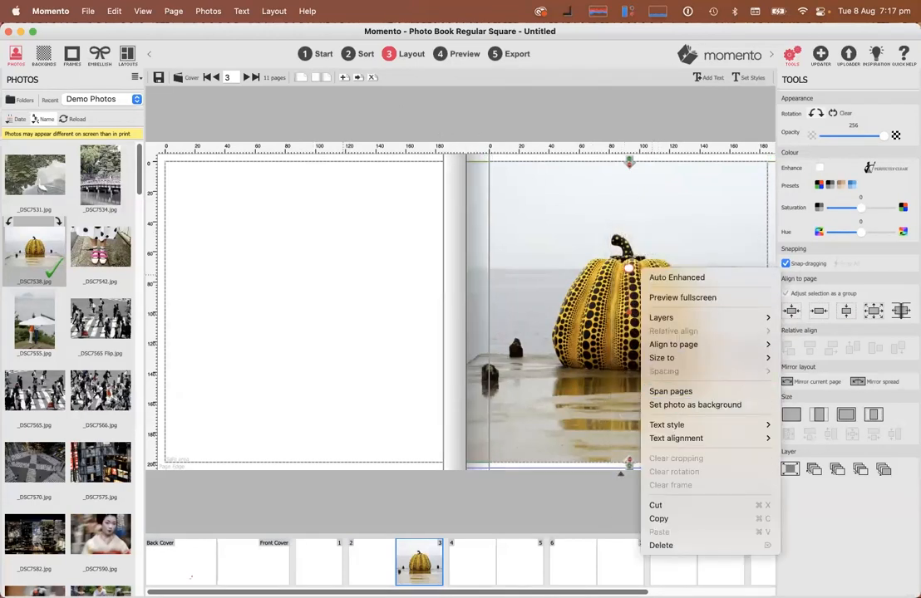
pyautogui.click(206, 13)
pyautogui.click(207, 11)
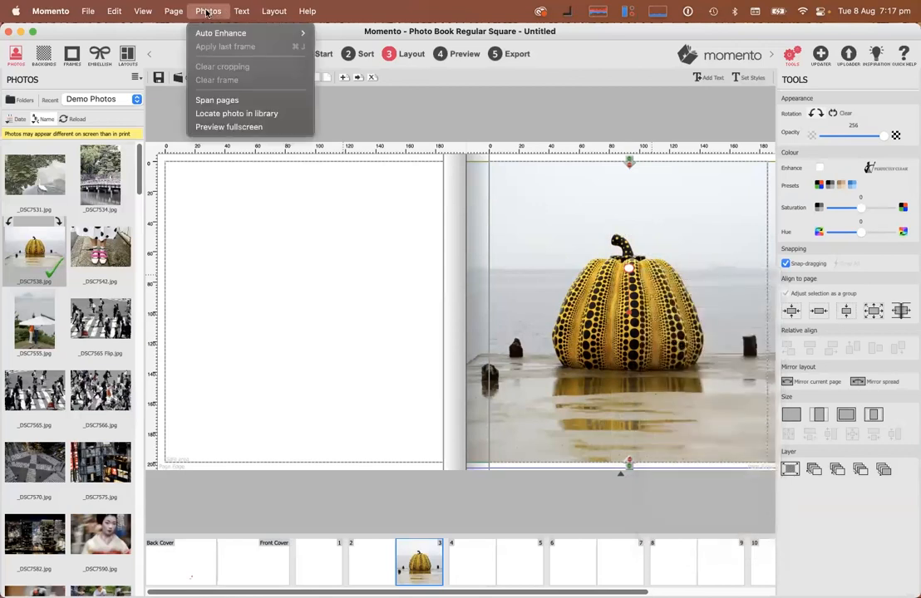
pyautogui.moveTo(277, 10)
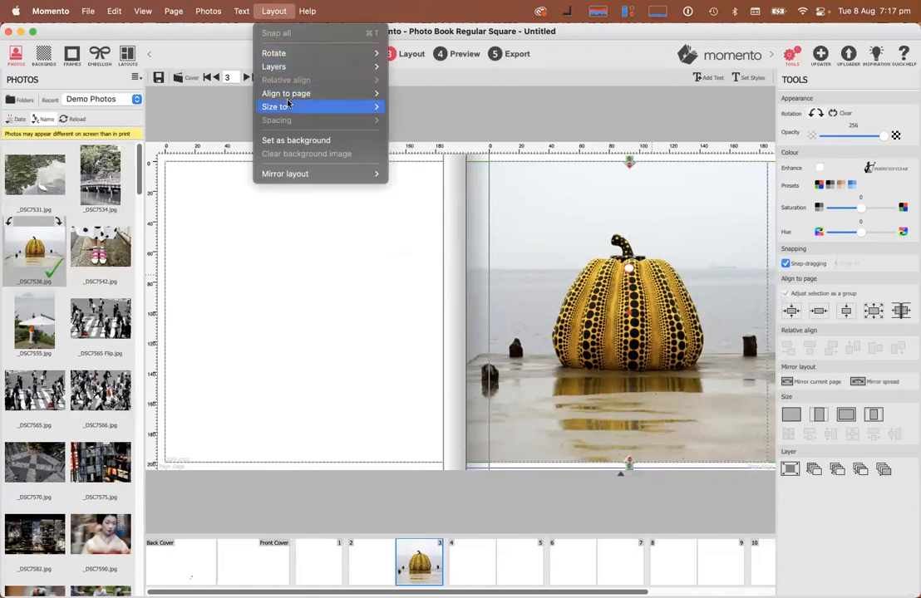
pyautogui.moveTo(288, 108)
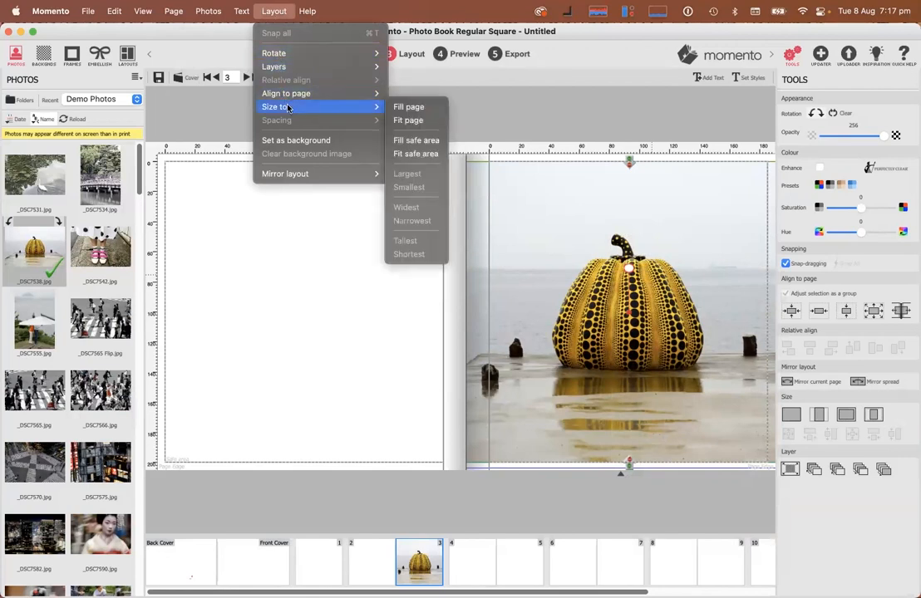
pyautogui.click(408, 121)
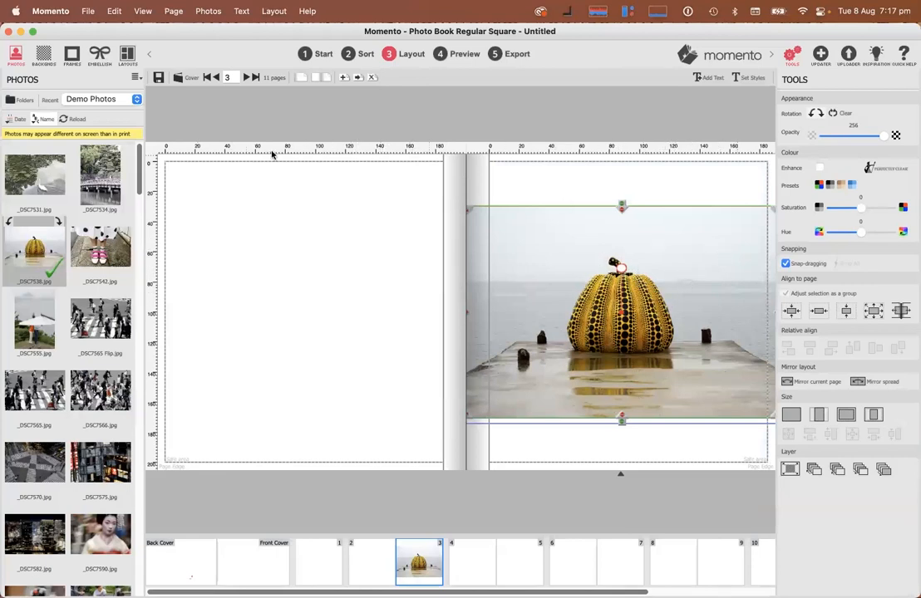
# Place the shoes photo _DSC7542.jpg on page 2 and centre it vertically and horizontally on the page
pyautogui.moveTo(96, 250); pyautogui.dragTo(314, 252)
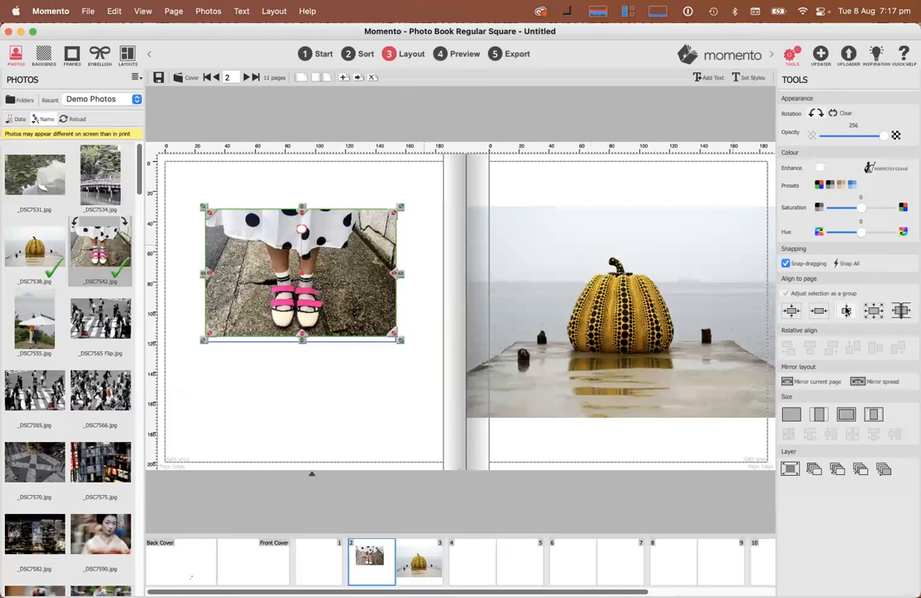
pyautogui.click(846, 311)
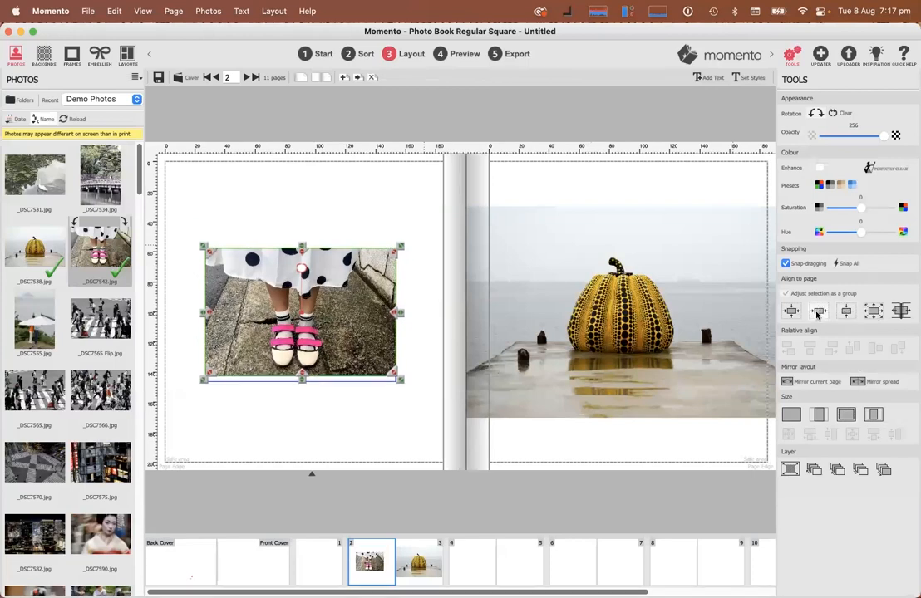
pyautogui.click(818, 312)
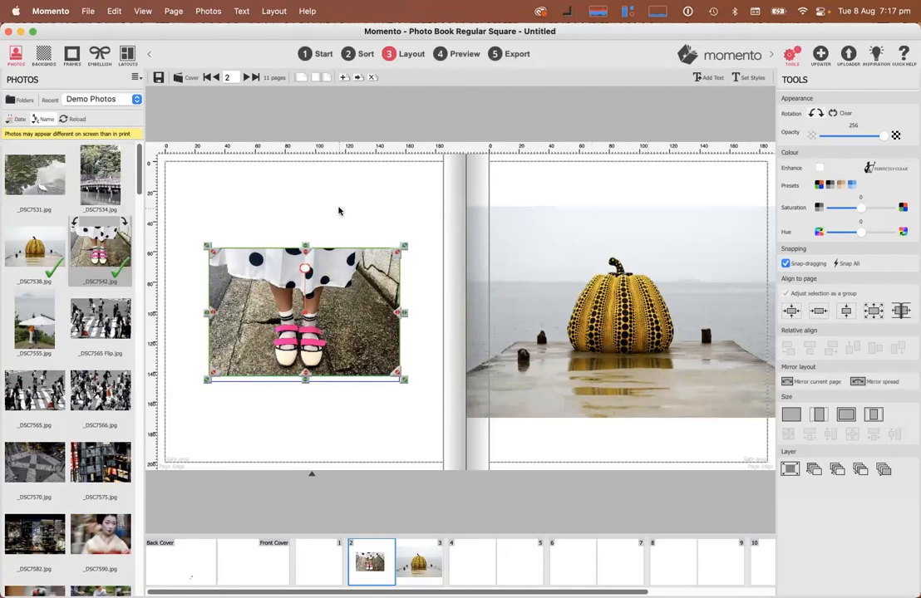
pyautogui.click(339, 211)
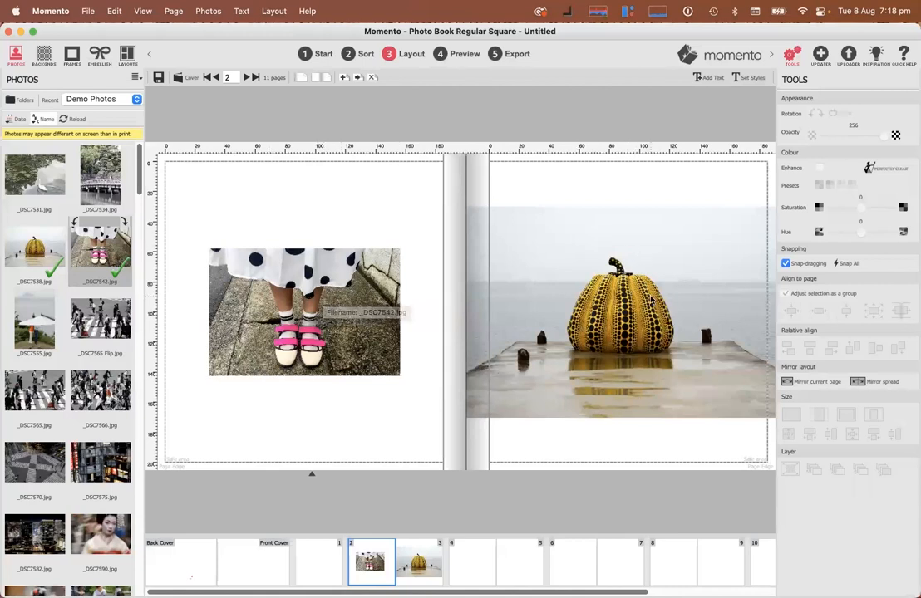
# Swap the shoes photo on page 2 with the pumpkin photo on page 3, and swap them back
pyautogui.click(646, 304)
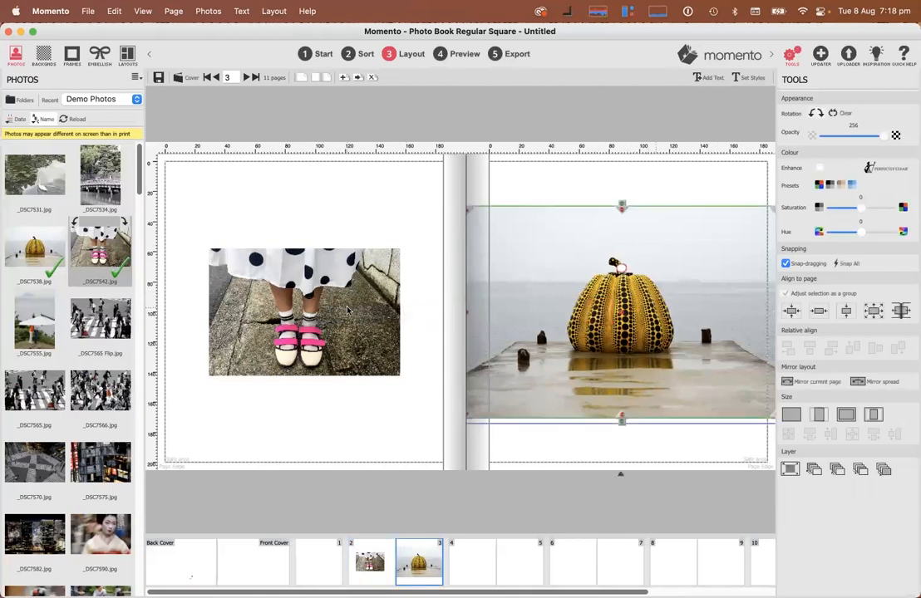
pyautogui.click(326, 311)
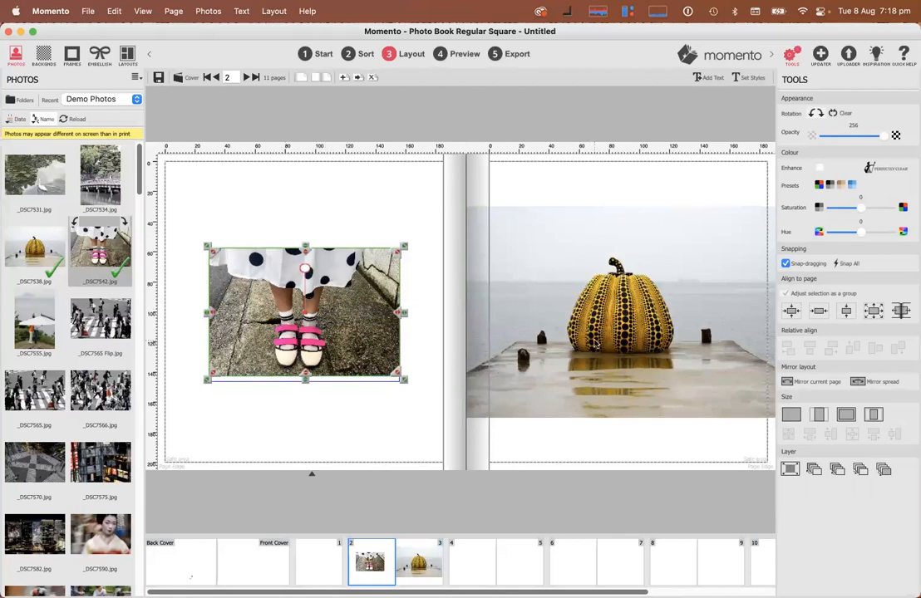
pyautogui.moveTo(298, 318); pyautogui.dragTo(637, 309)
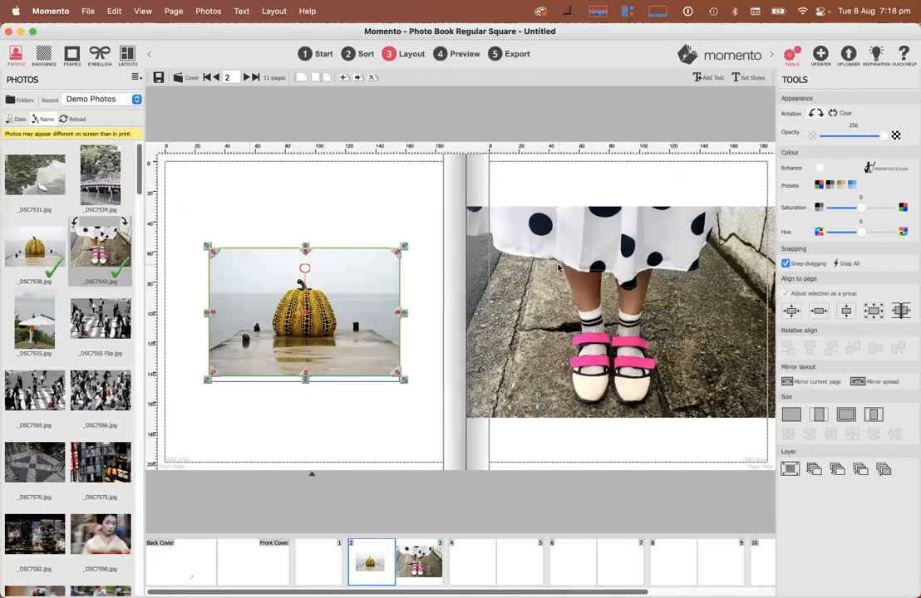
pyautogui.moveTo(604, 289); pyautogui.dragTo(280, 286)
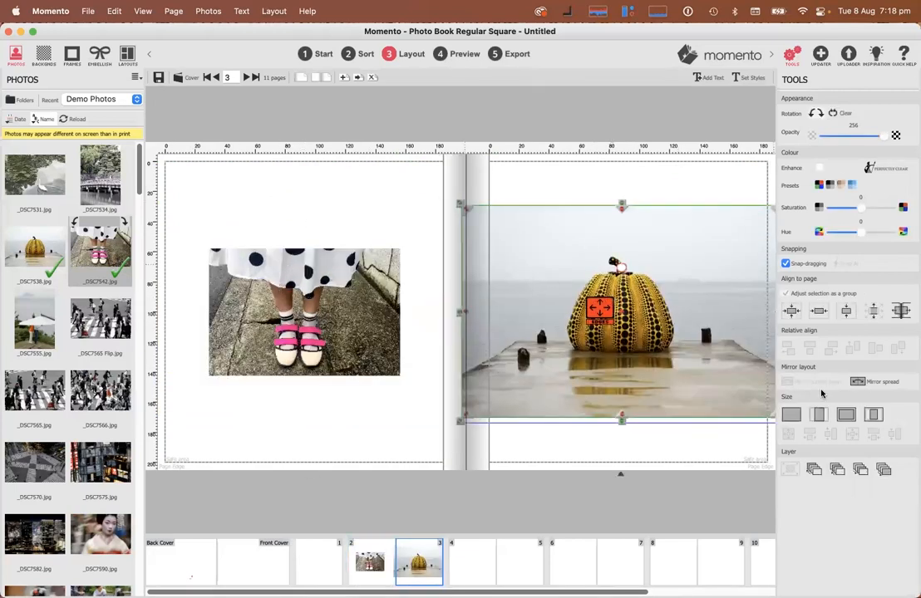
# Delete the pumpkin photo from the spread and place _DSC7538.jpg afresh on page 3, centred on the page
pyautogui.click(819, 416)
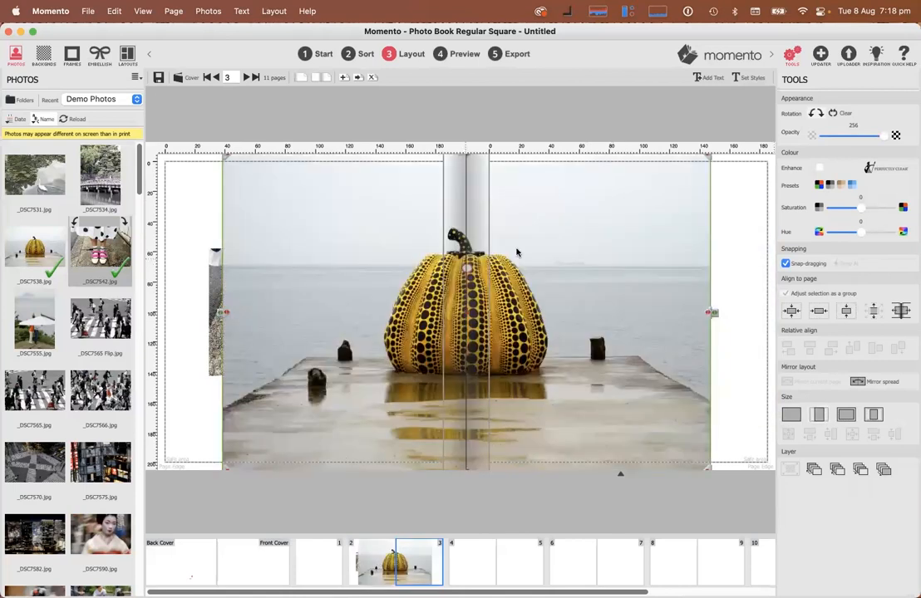
pyautogui.press('Delete')
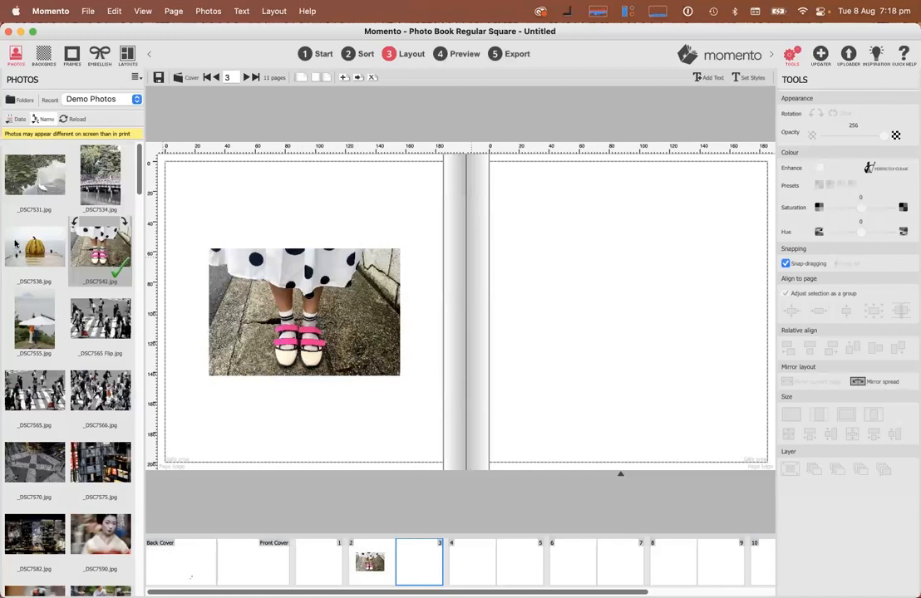
pyautogui.moveTo(57, 269); pyautogui.dragTo(635, 308)
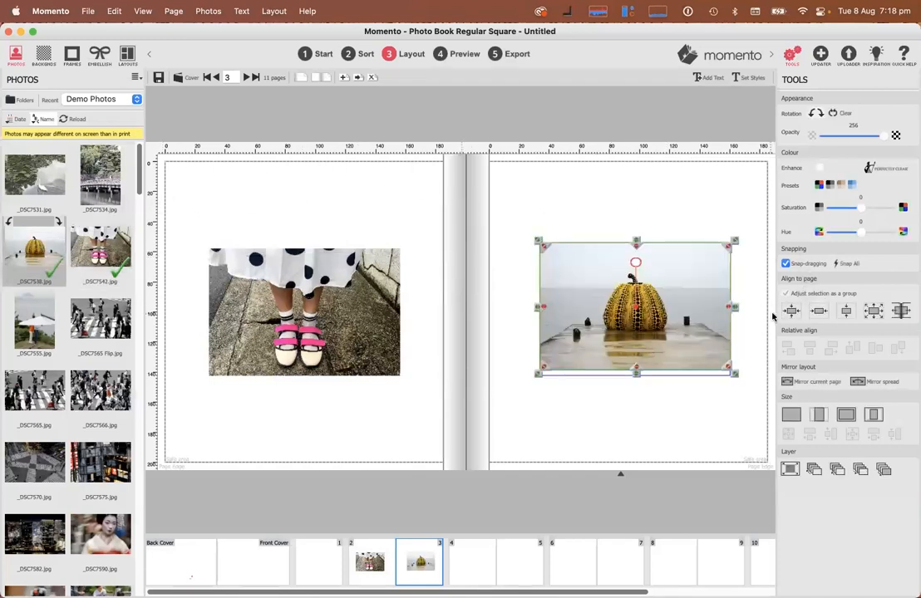
pyautogui.click(791, 311)
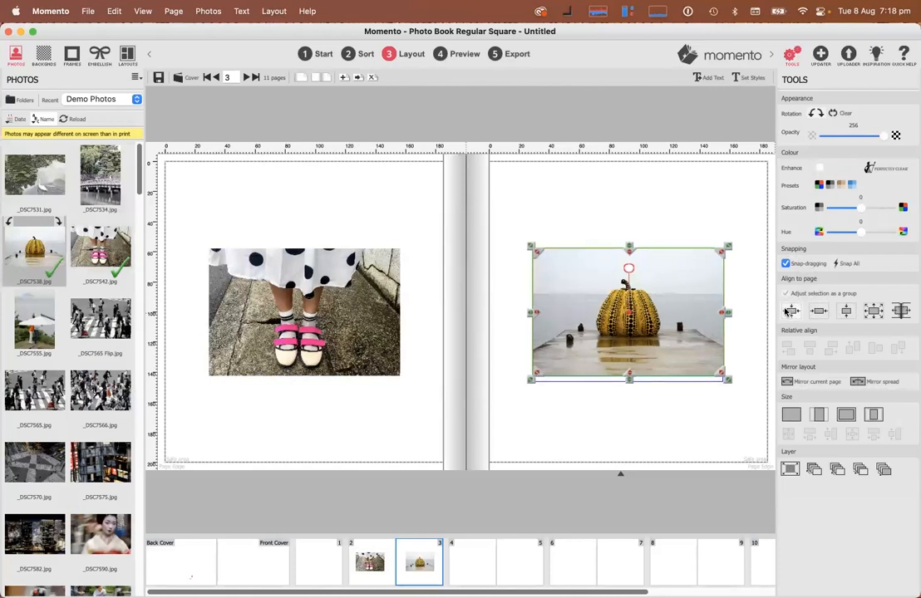
pyautogui.click(403, 206)
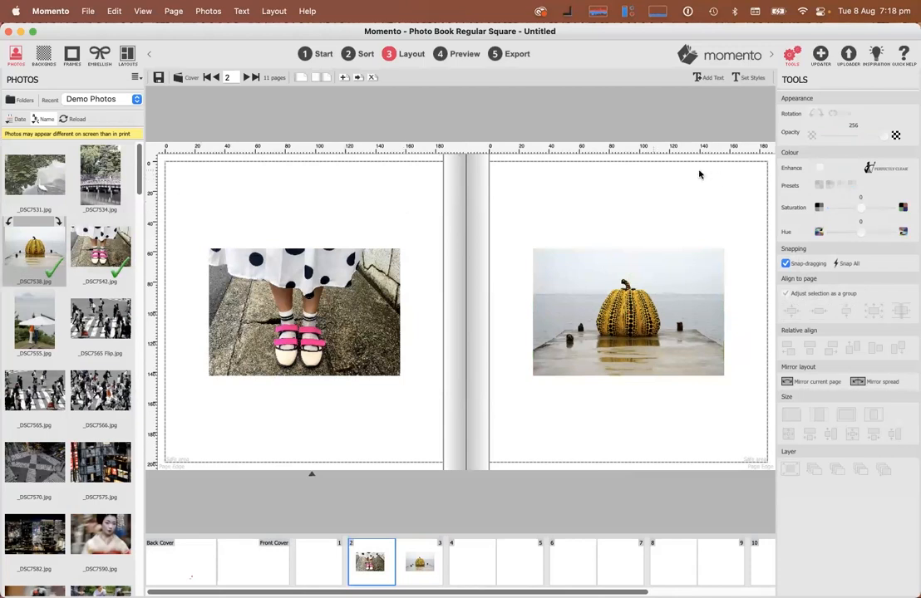
# Enlarge the pumpkin photo on page 3 slightly and crop its sides to a near-square about 93 mm wide and 89 mm high
pyautogui.click(644, 328)
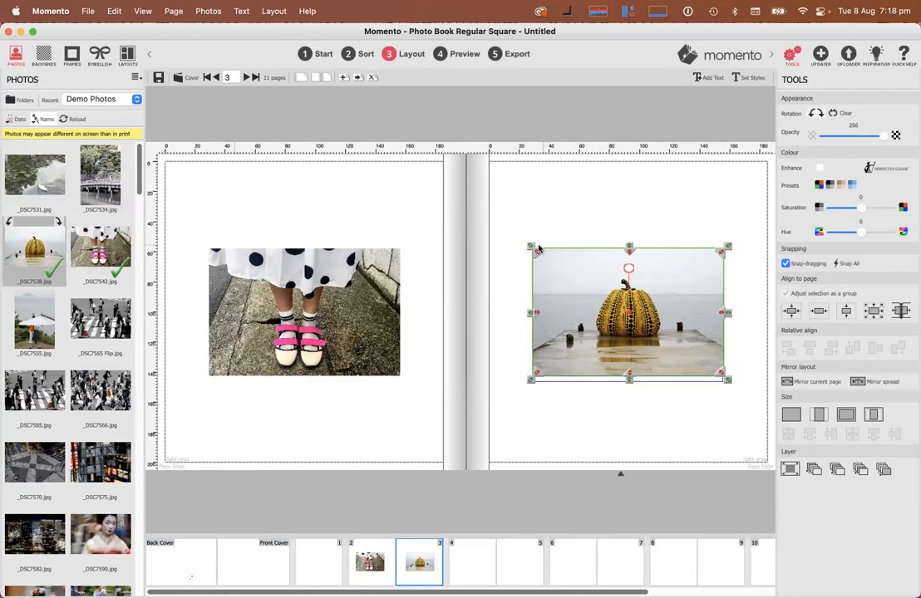
pyautogui.click(517, 232)
pyautogui.click(582, 286)
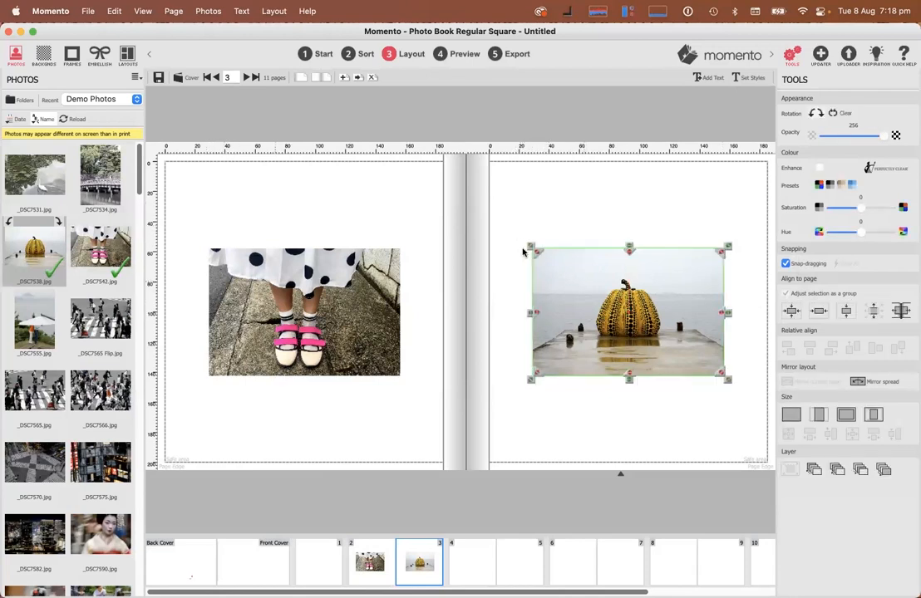
pyautogui.moveTo(533, 248)
pyautogui.mouseDown()
pyautogui.moveTo(488, 218)
pyautogui.moveTo(546, 255)
pyautogui.moveTo(520, 241)
pyautogui.mouseUp()
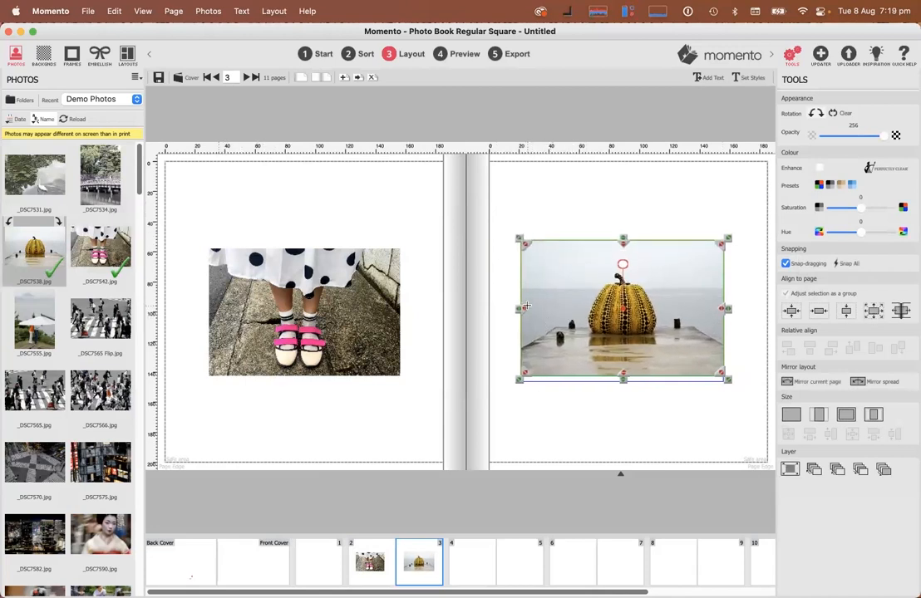
pyautogui.moveTo(527, 306); pyautogui.dragTo(562, 307)
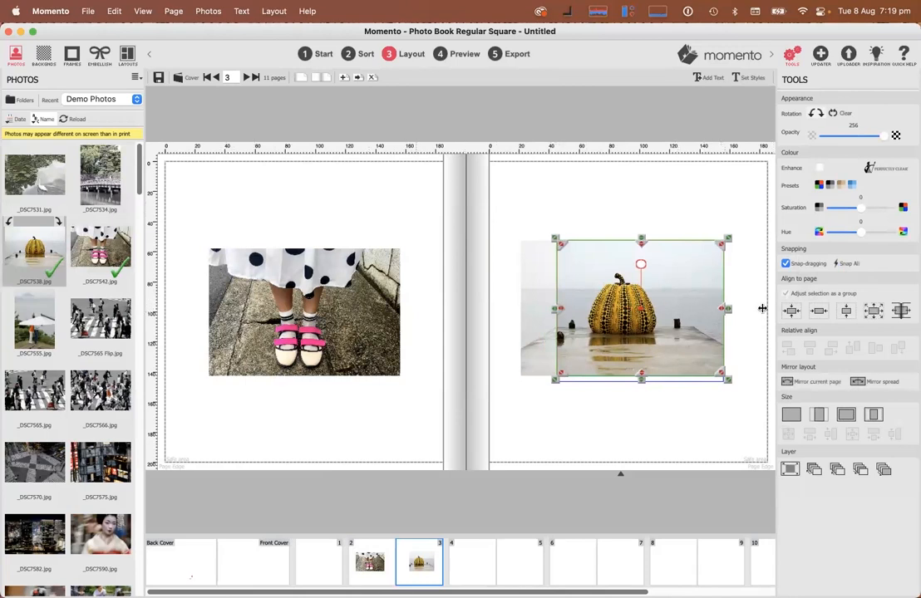
pyautogui.moveTo(720, 307); pyautogui.dragTo(720, 285)
pyautogui.click(633, 193)
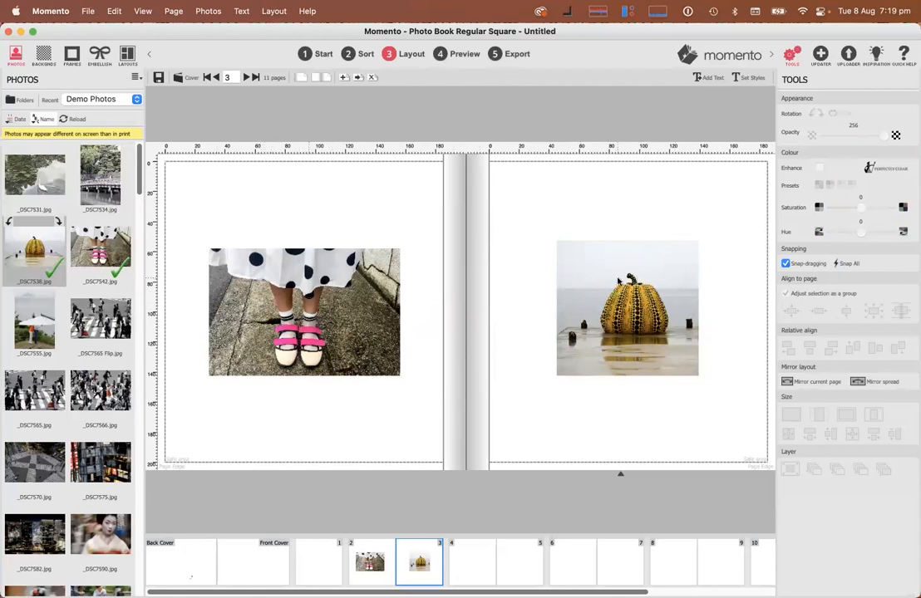
# Size the shoes and pumpkin photos together to the smallest of the two and centre both on their pages
pyautogui.click(619, 282)
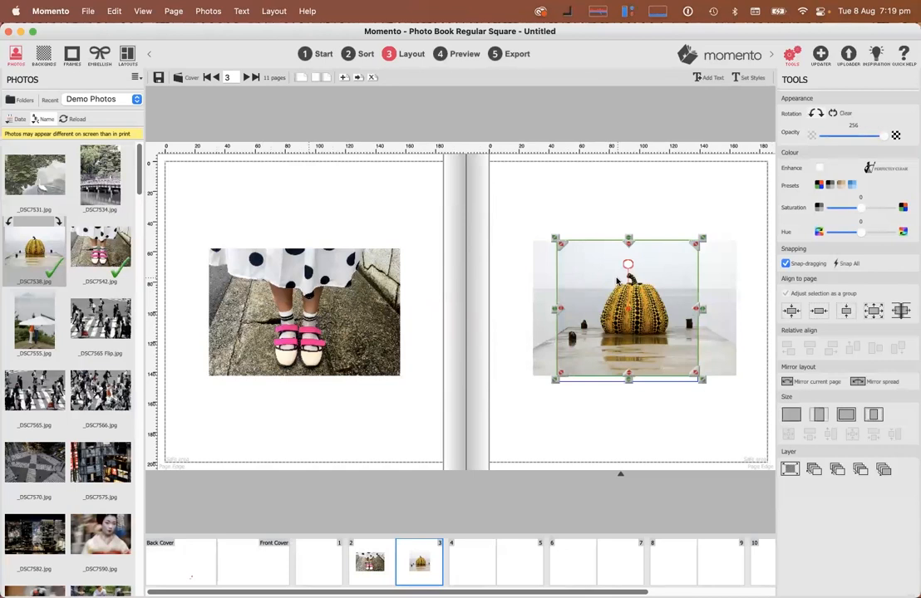
pyautogui.keyDown('shift'); pyautogui.click(312, 285); pyautogui.keyUp('shift')
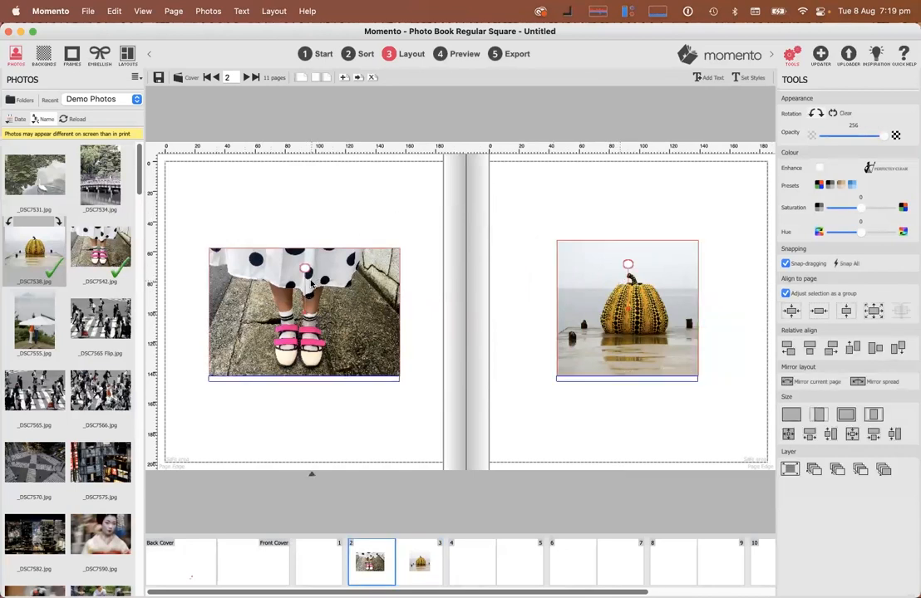
pyautogui.rightClick(360, 275)
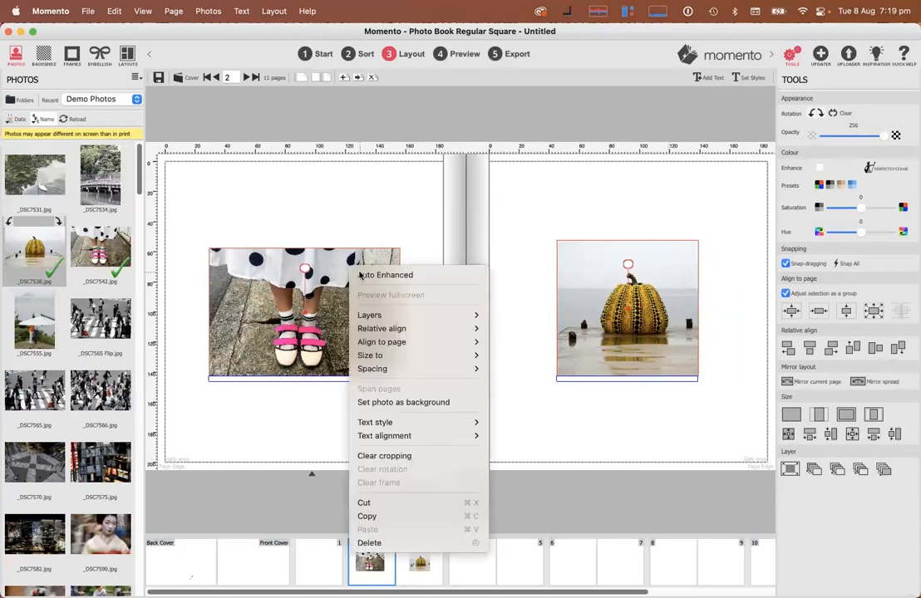
pyautogui.moveTo(378, 357)
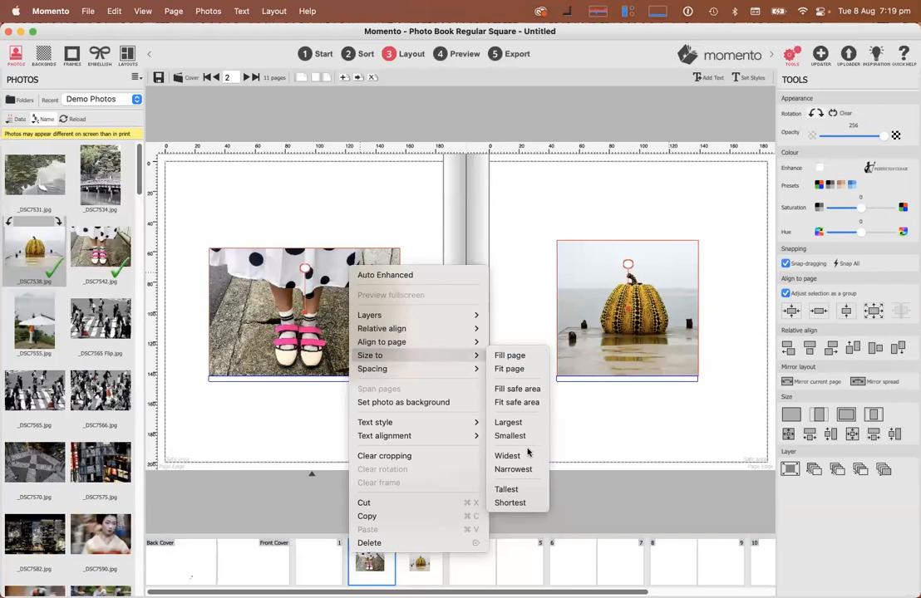
pyautogui.click(510, 436)
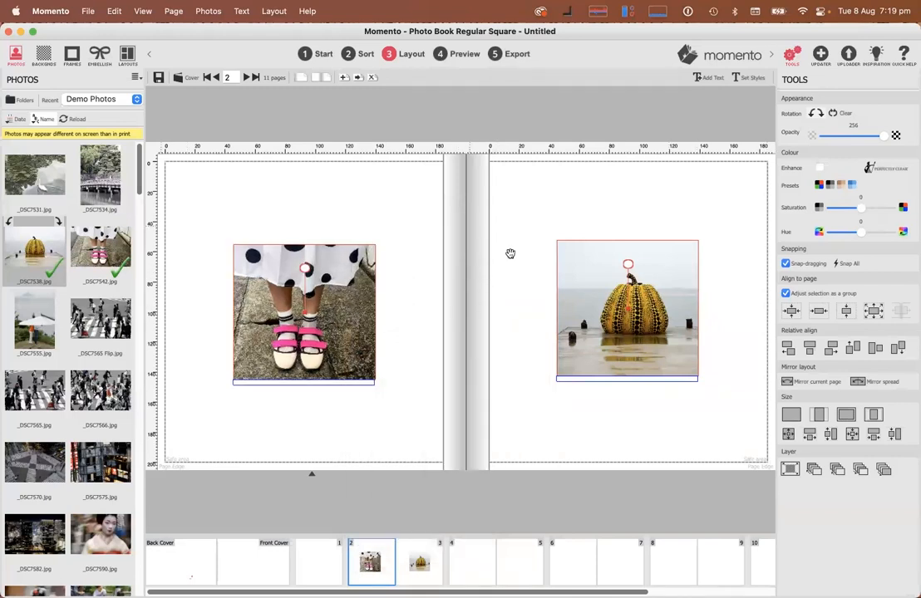
pyautogui.click(791, 312)
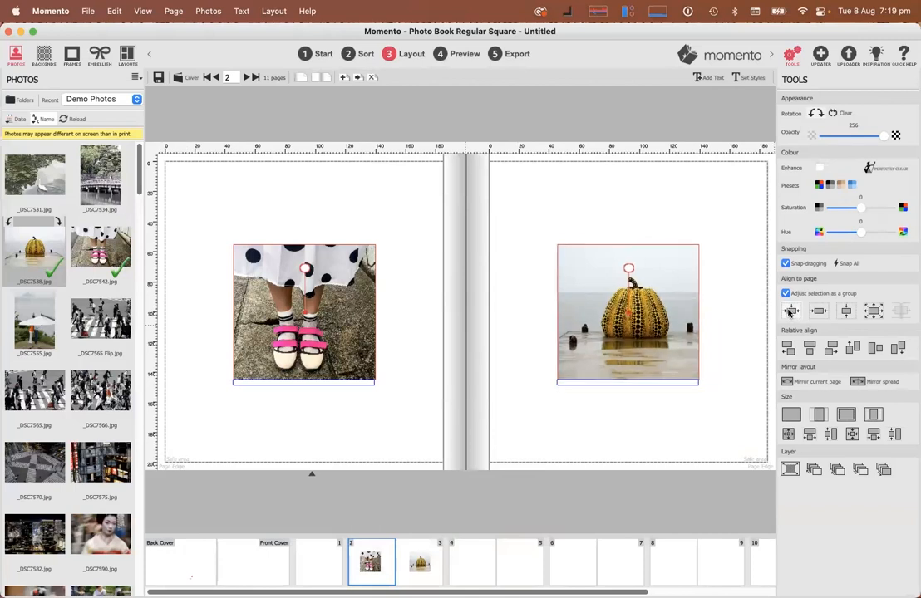
pyautogui.click(388, 217)
# Convert the shoes and pumpkin photos to black and white, trying the sepia and blue presets on the pumpkin first
pyautogui.click(327, 314)
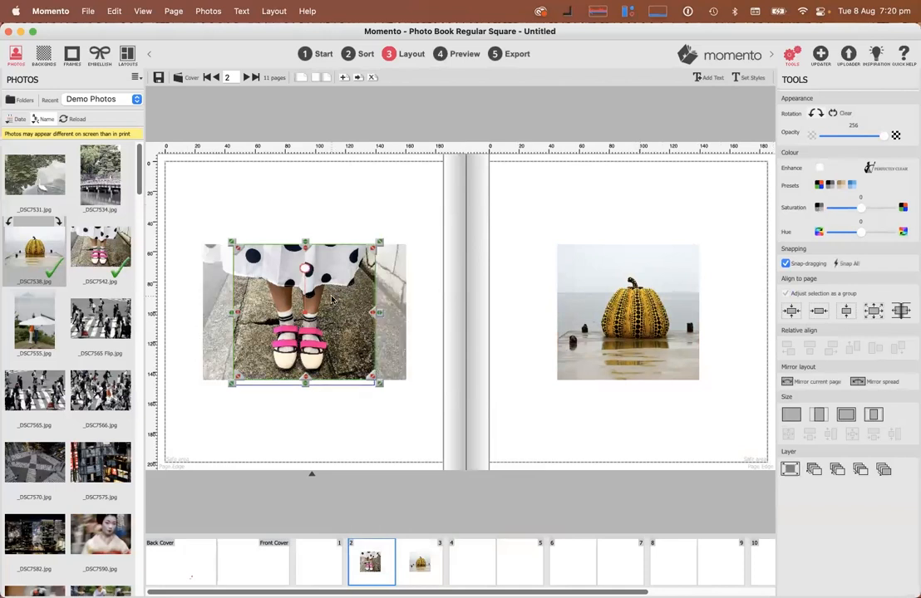
pyautogui.click(831, 185)
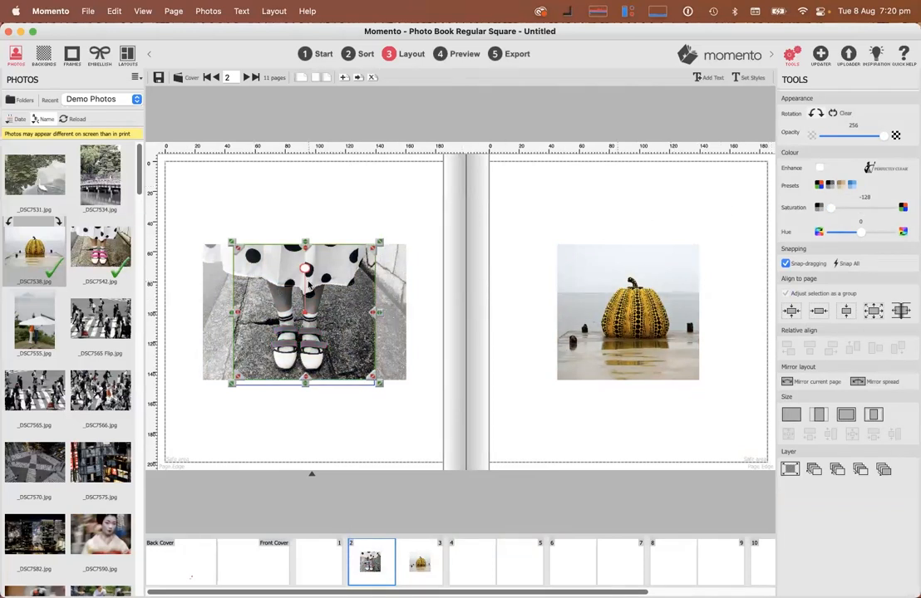
pyautogui.click(633, 305)
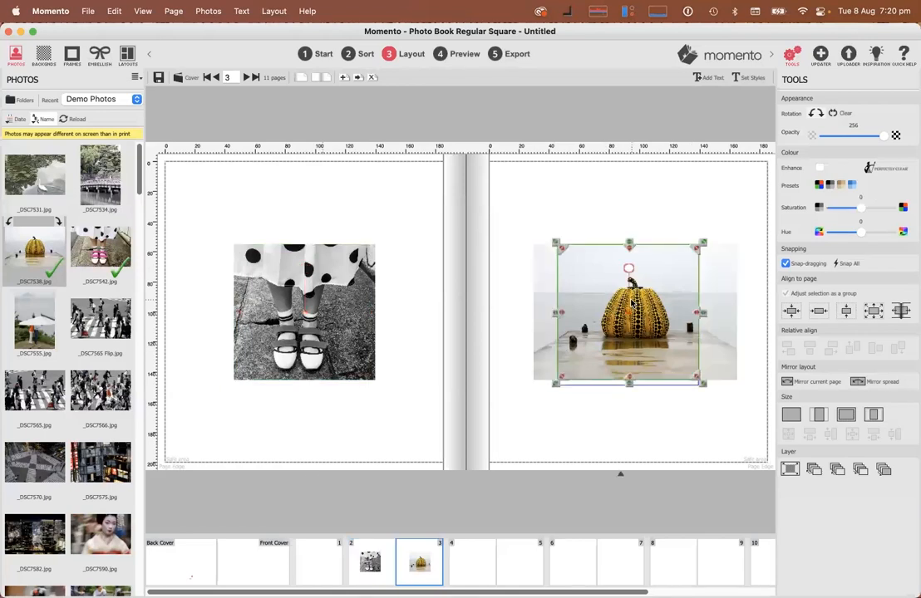
pyautogui.click(829, 185)
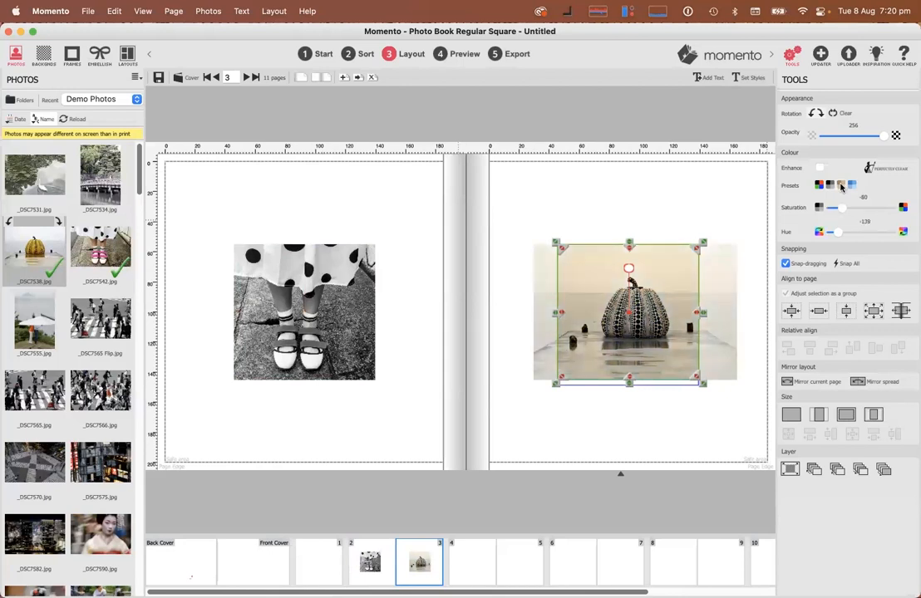
pyautogui.click(852, 186)
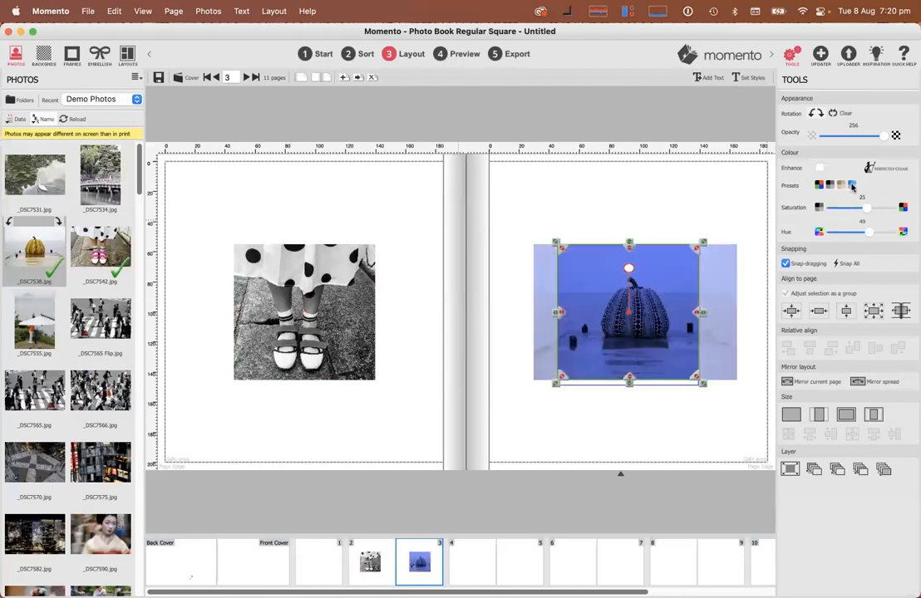
pyautogui.click(819, 186)
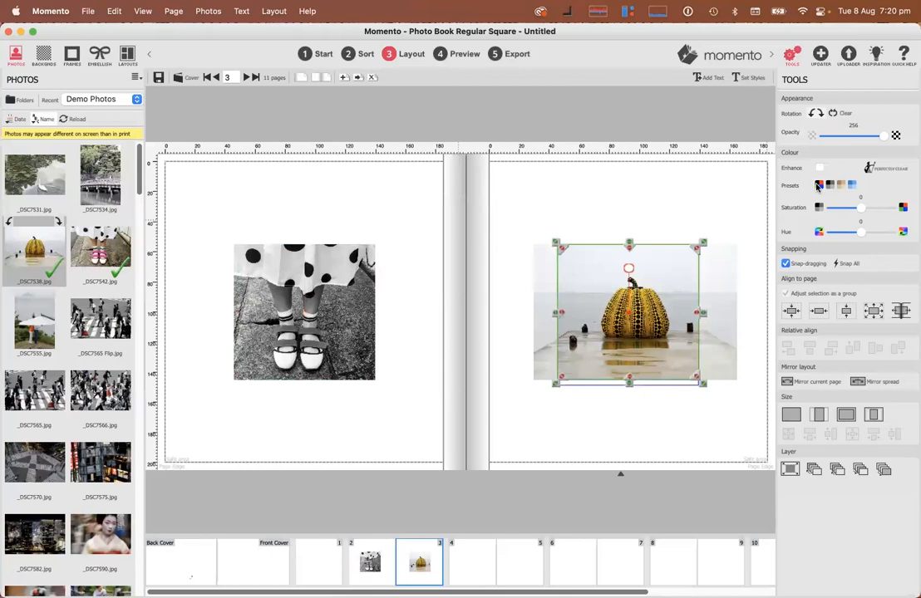
pyautogui.click(832, 186)
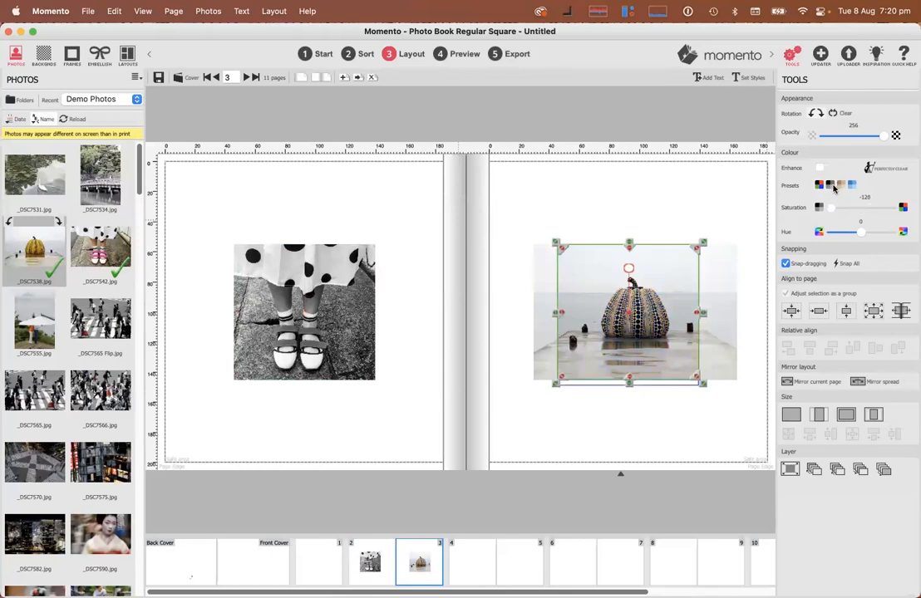
pyautogui.click(608, 199)
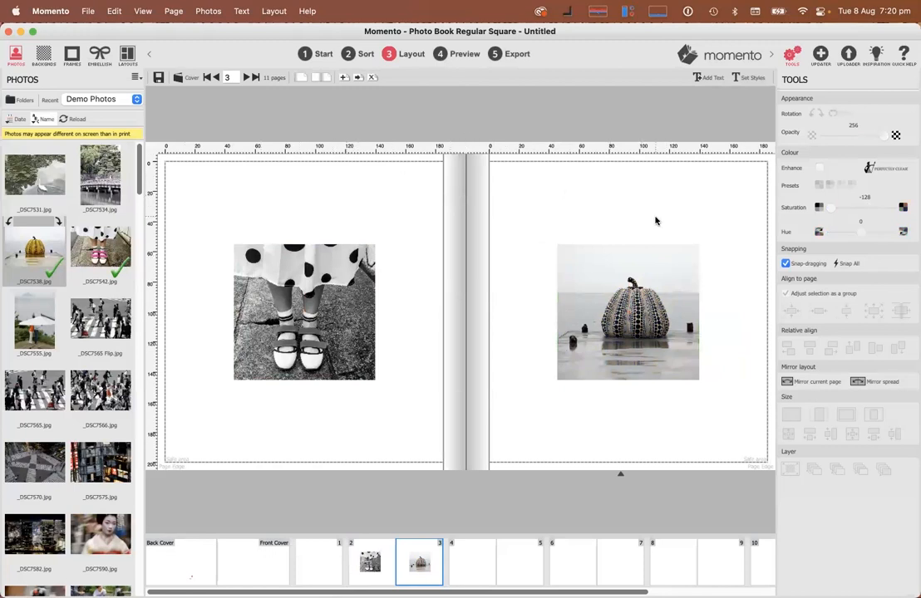
# Examine the installed background sets and the background packages offered in the Updater's content
pyautogui.click(45, 55)
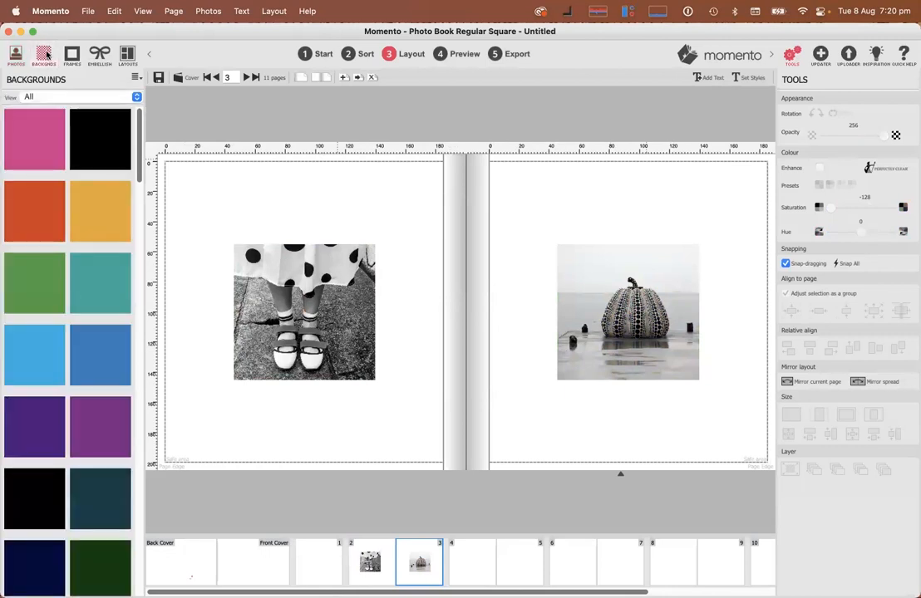
pyautogui.click(44, 97)
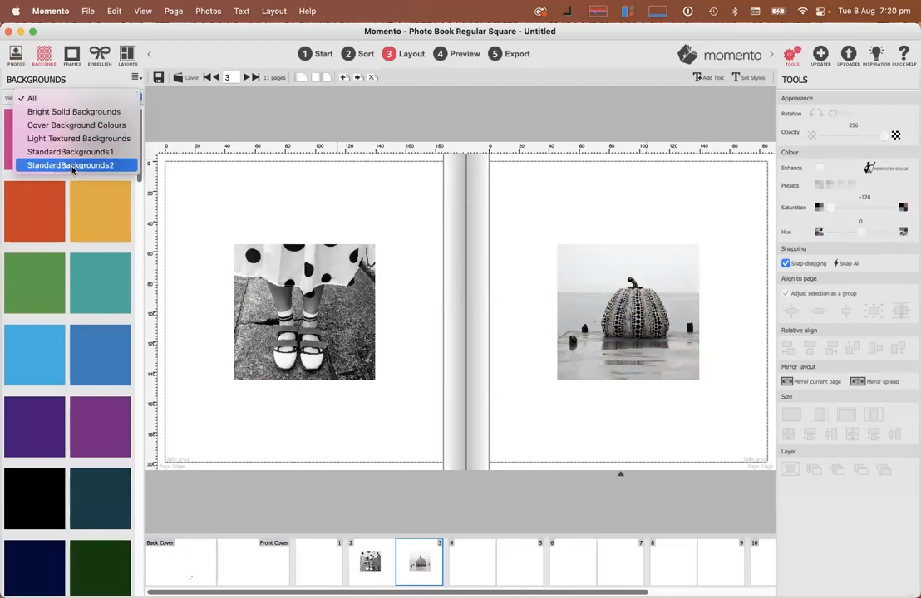
pyautogui.click(83, 97)
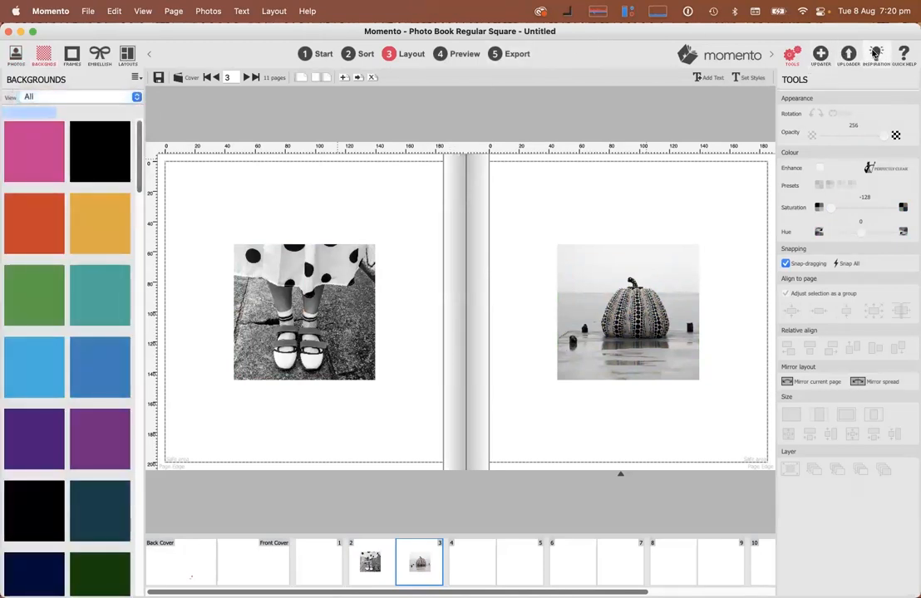
pyautogui.click(820, 55)
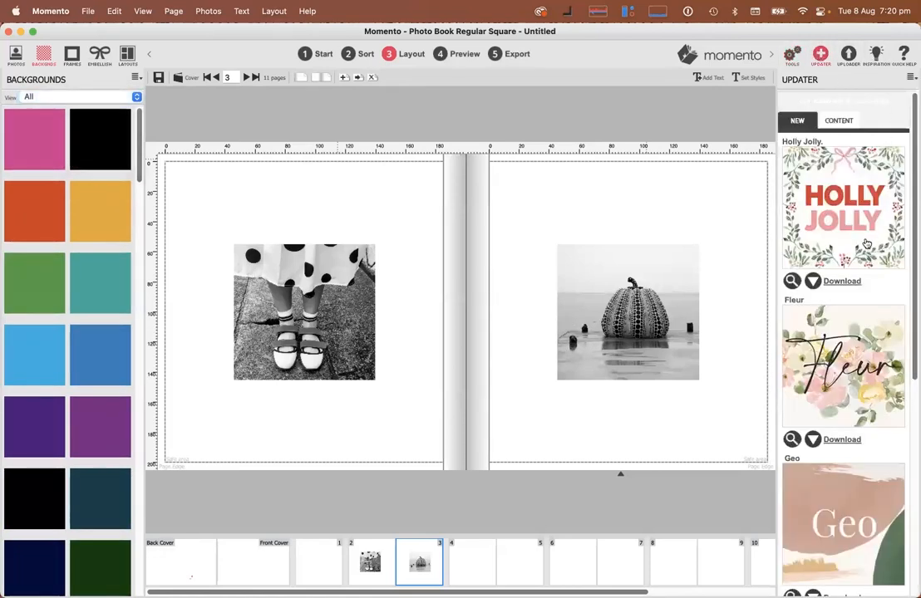
pyautogui.click(838, 121)
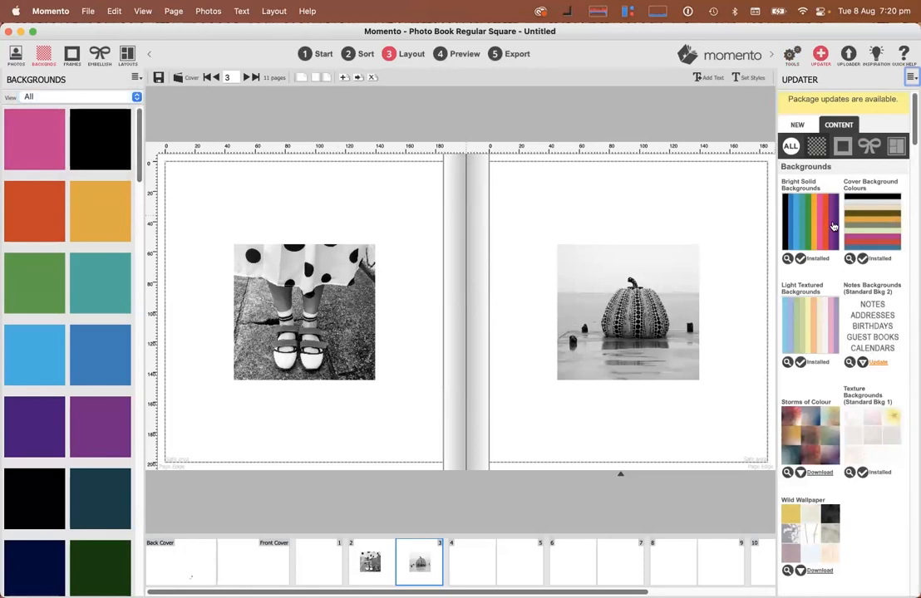
pyautogui.click(65, 98)
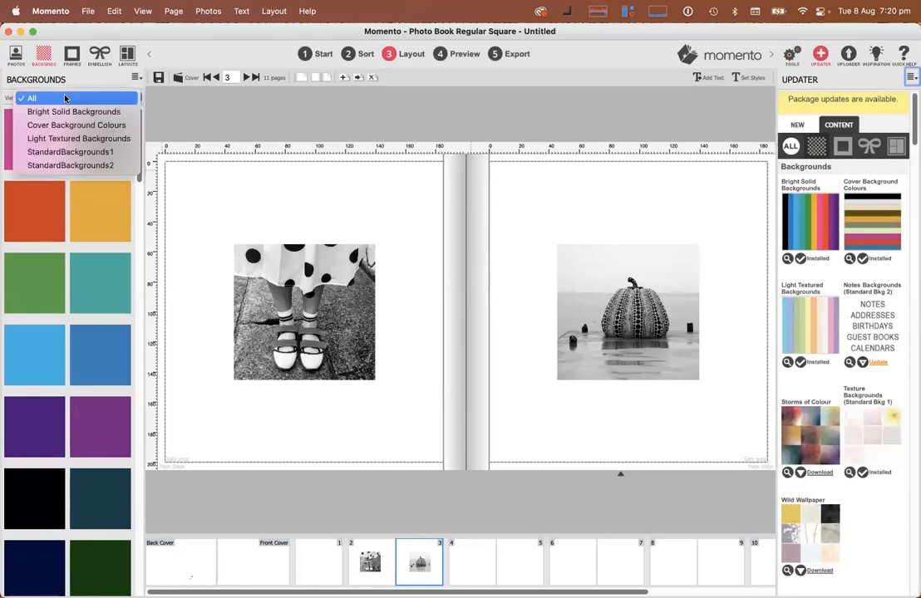
pyautogui.click(686, 54)
pyautogui.click(791, 57)
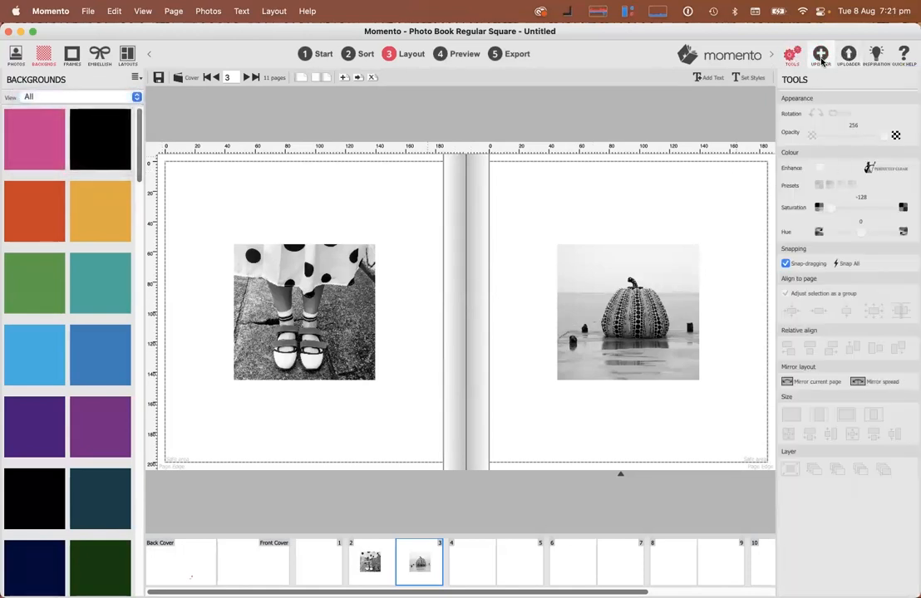
# Apply the solid black background to both page 2 and page 3
pyautogui.moveTo(105, 122); pyautogui.dragTo(266, 213)
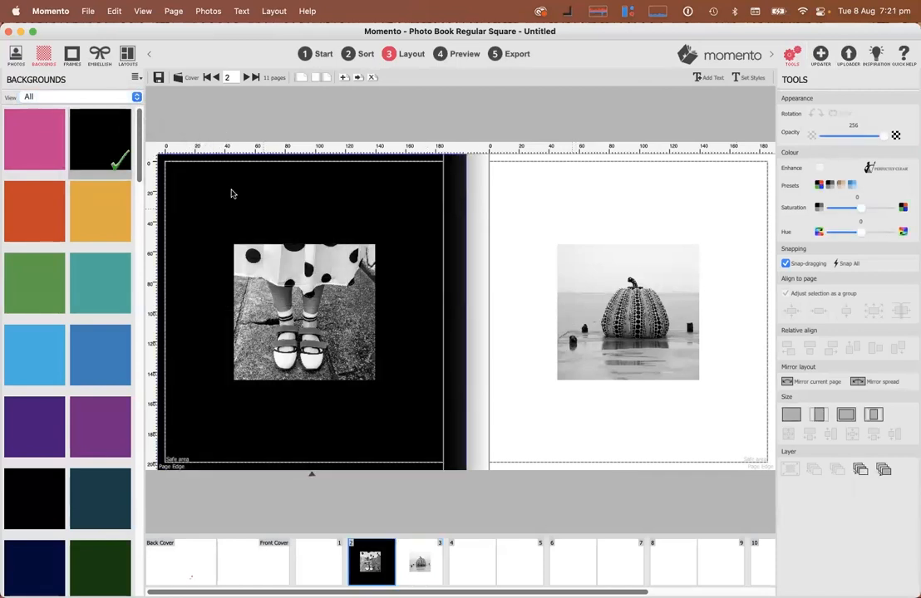
pyautogui.moveTo(94, 129); pyautogui.dragTo(582, 236)
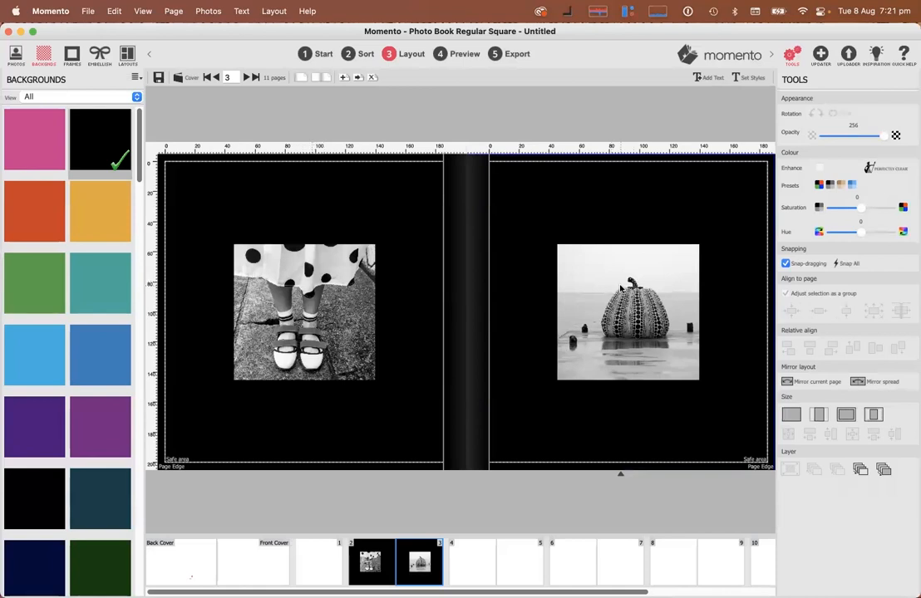
# Browse the frames for the shoes photo on page 2 and apply the Keyline frame
pyautogui.click(317, 290)
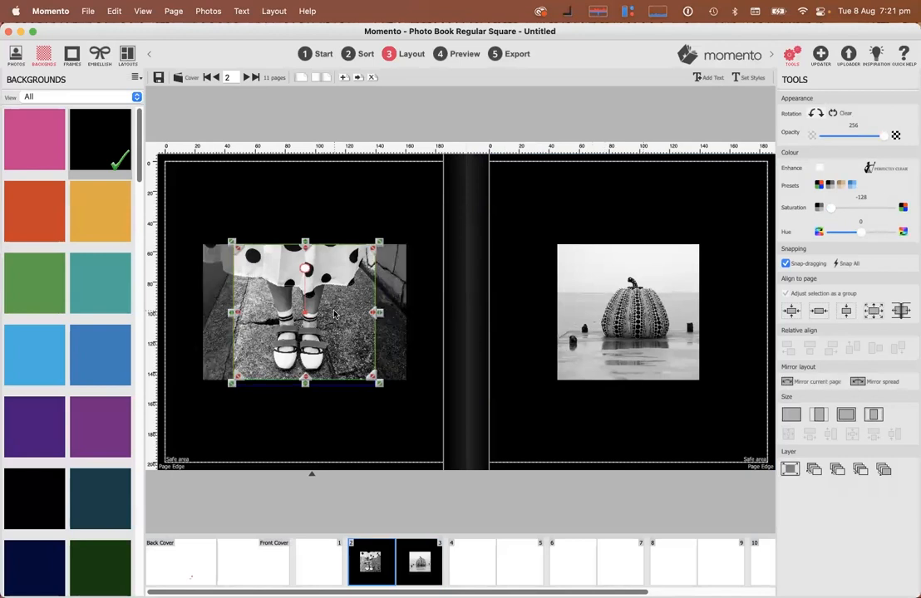
pyautogui.click(72, 54)
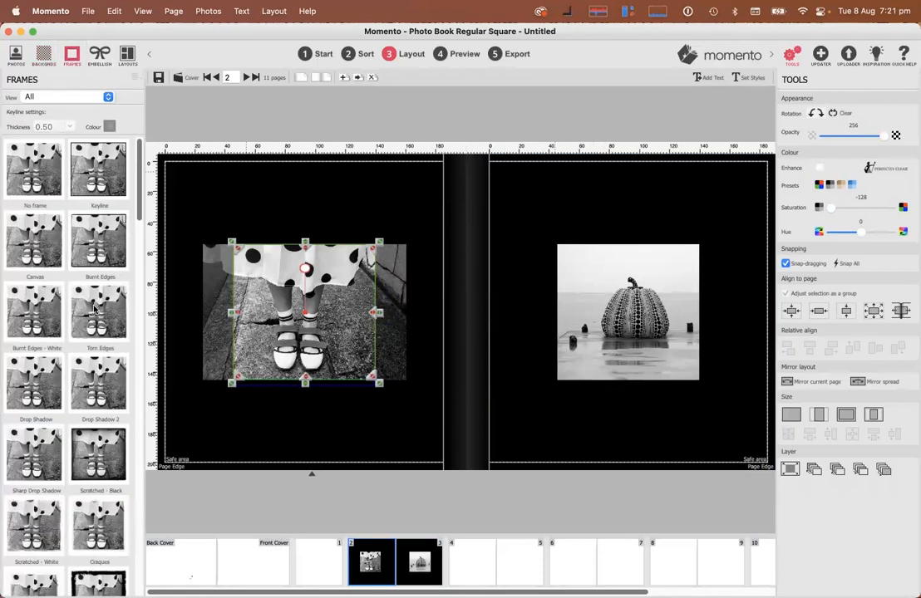
pyautogui.scroll(-3, 96, 308)
pyautogui.scroll(3, 95, 305)
pyautogui.click(103, 176)
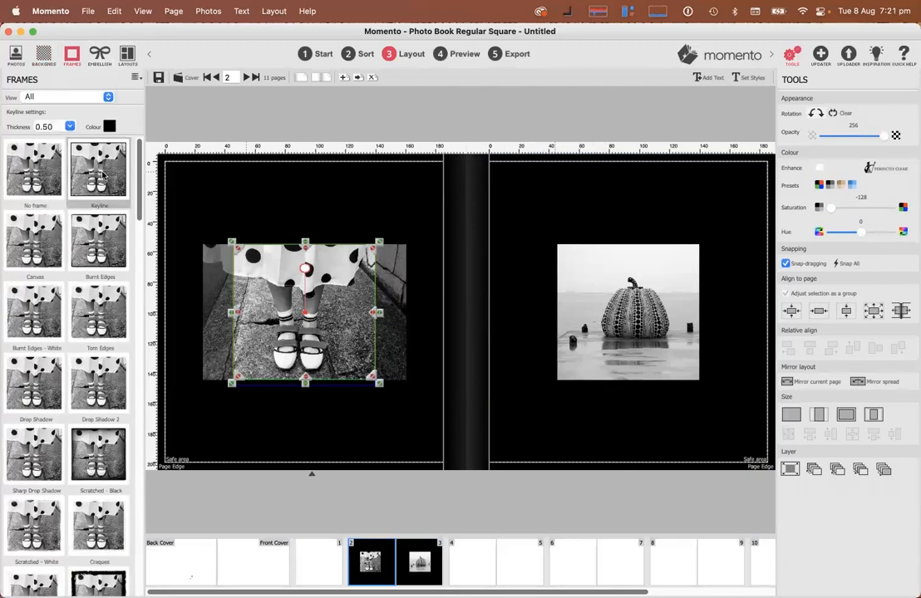
# Set the shoes photo's keyline colour to white and its thickness to 0.75
pyautogui.click(110, 127)
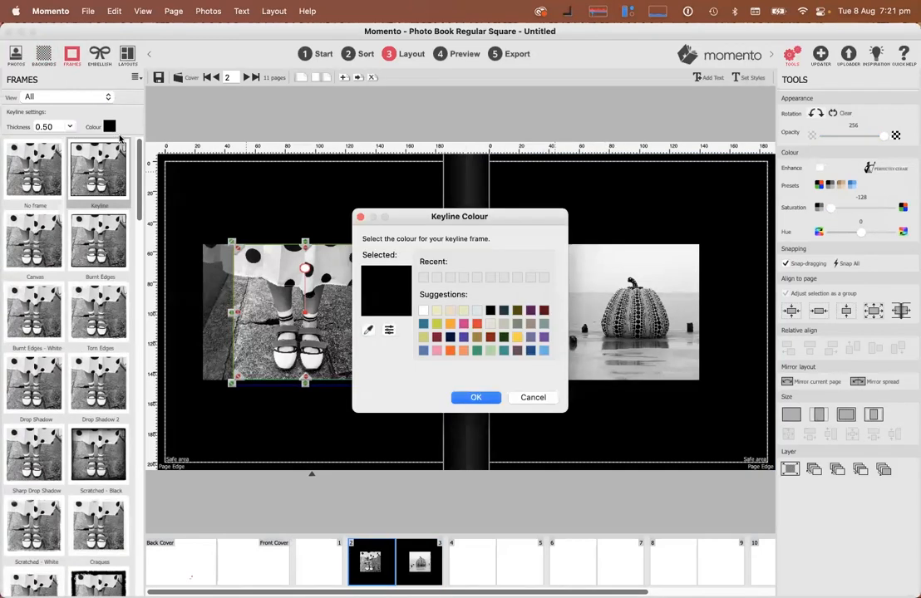
pyautogui.click(424, 311)
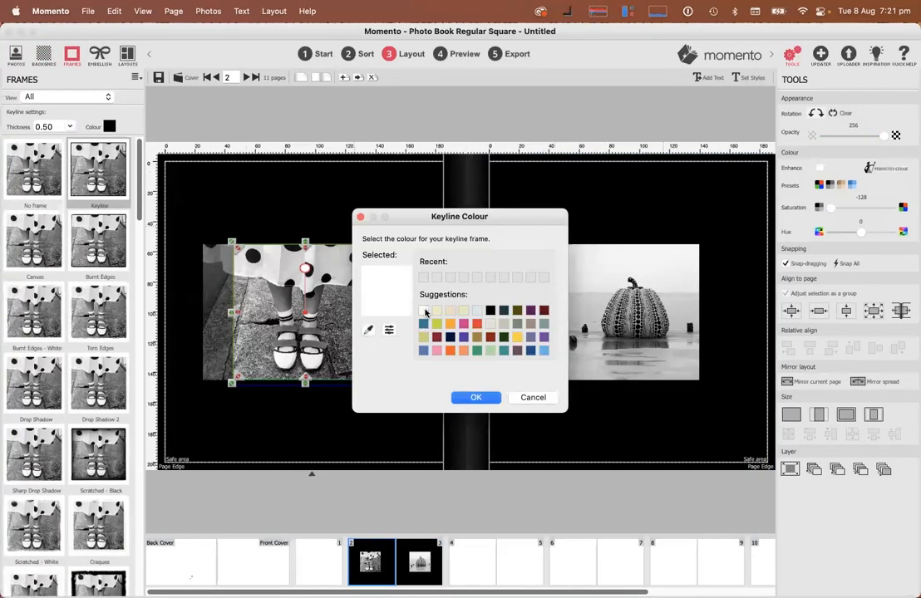
pyautogui.click(471, 398)
pyautogui.click(70, 127)
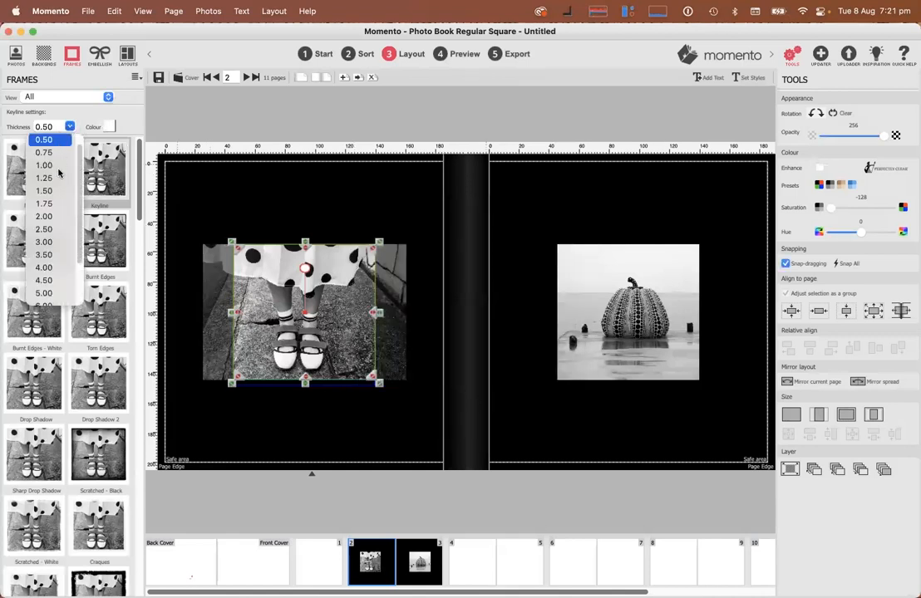
pyautogui.click(50, 153)
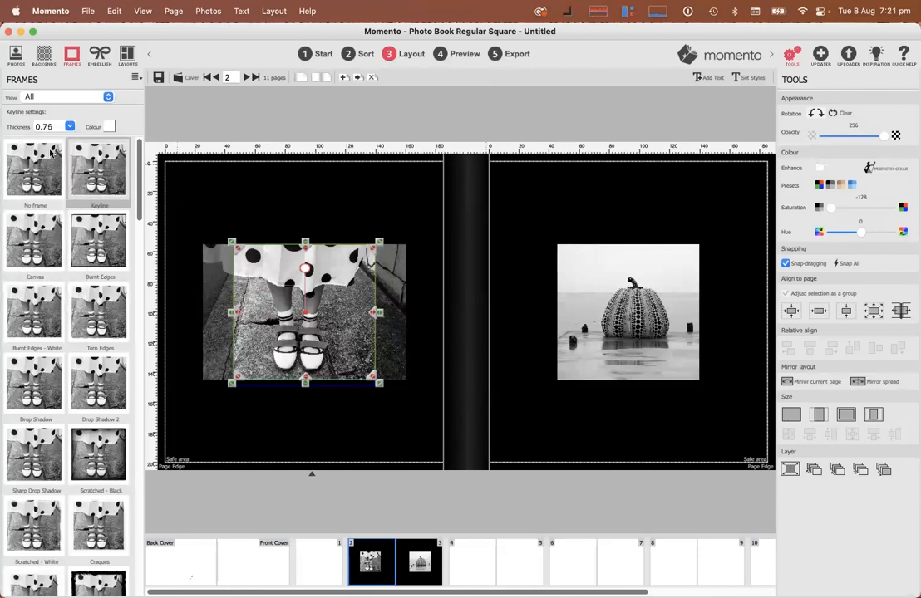
# Apply the white 0.75 Keyline frame to the shoes and pumpkin photos and preview the spread
pyautogui.click(94, 169)
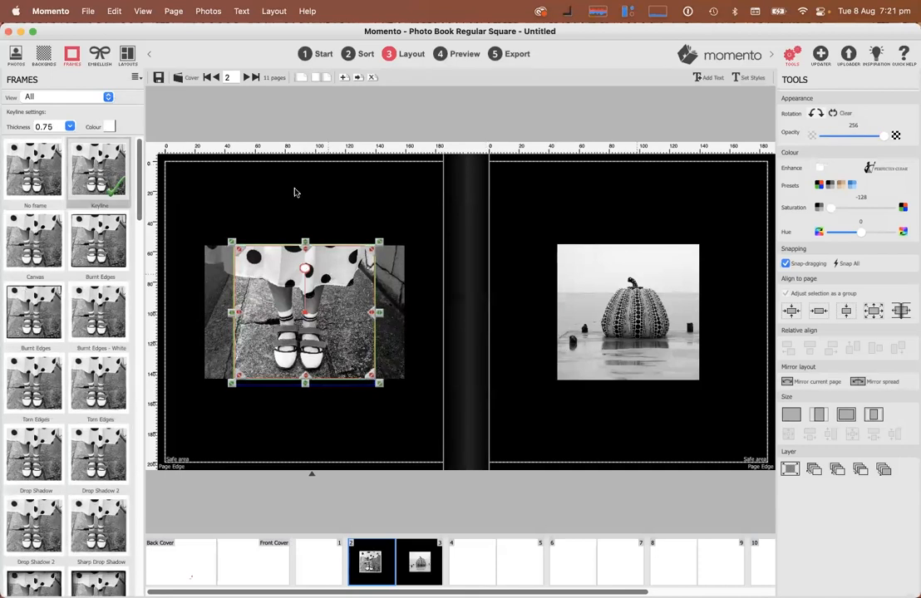
pyautogui.click(349, 219)
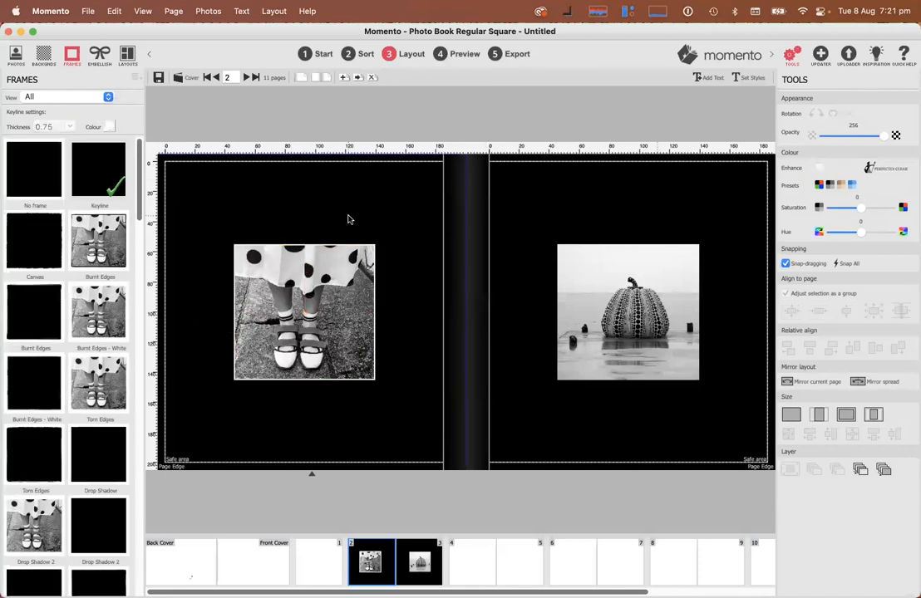
pyautogui.moveTo(116, 185); pyautogui.dragTo(640, 333)
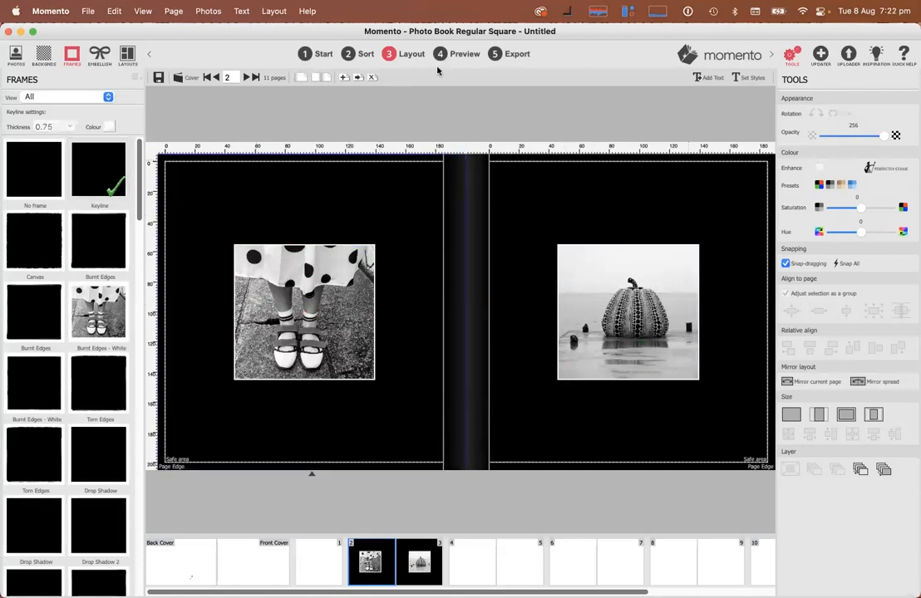
pyautogui.click(459, 54)
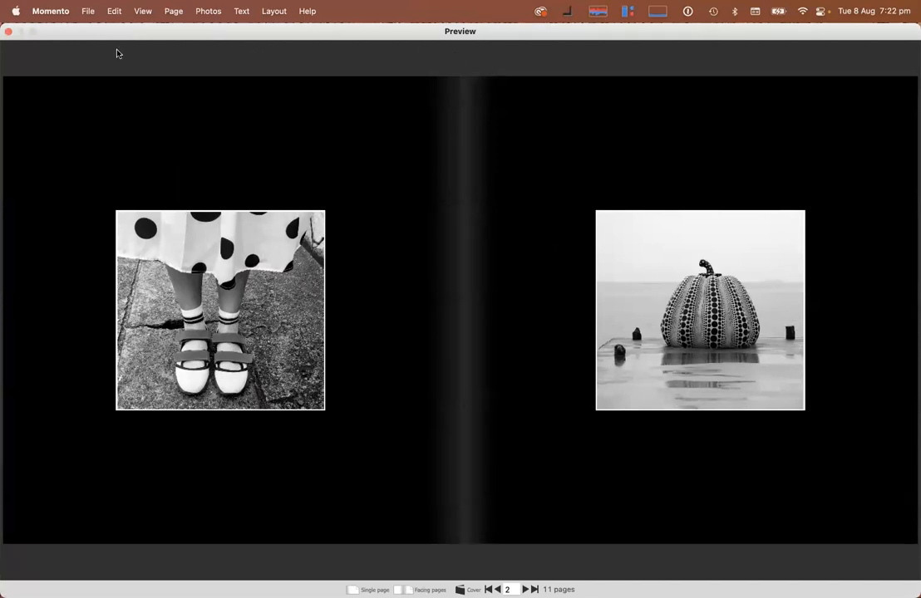
pyautogui.click(8, 31)
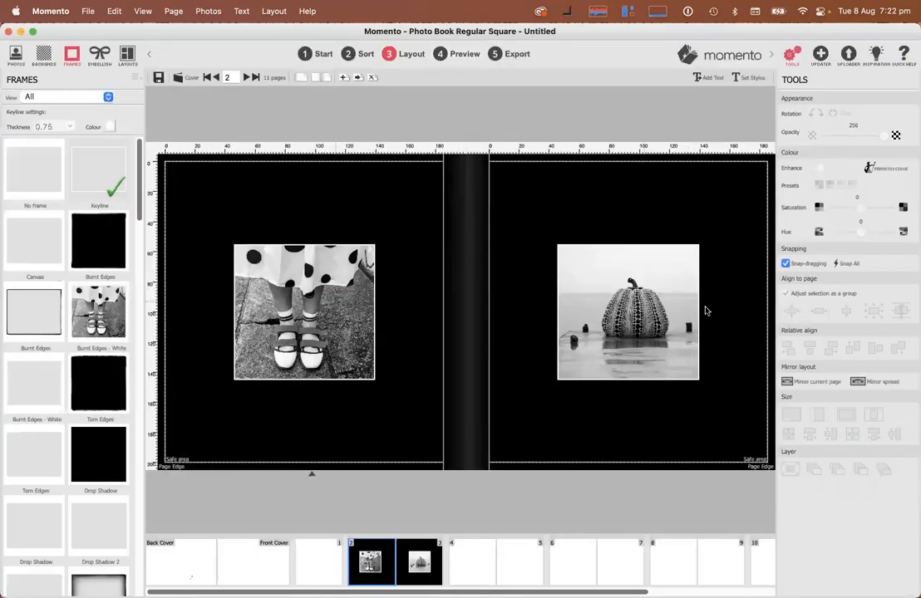
# Shift the pumpkin image slightly left inside its crop and set its hue to 8
pyautogui.click(545, 280)
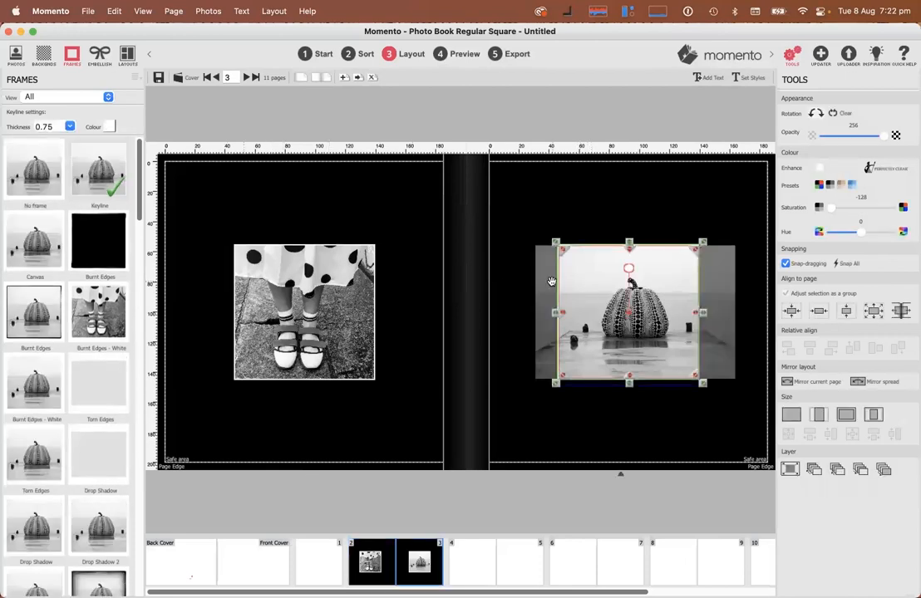
pyautogui.moveTo(545, 280); pyautogui.dragTo(543, 280)
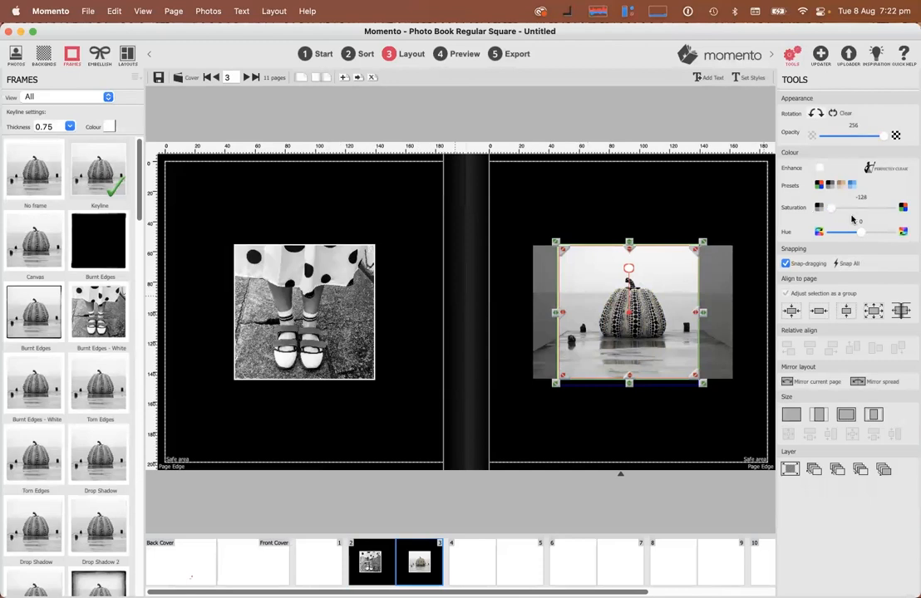
pyautogui.moveTo(860, 236); pyautogui.dragTo(862, 232)
# Set the shoes photo's hue to -9
pyautogui.click(328, 285)
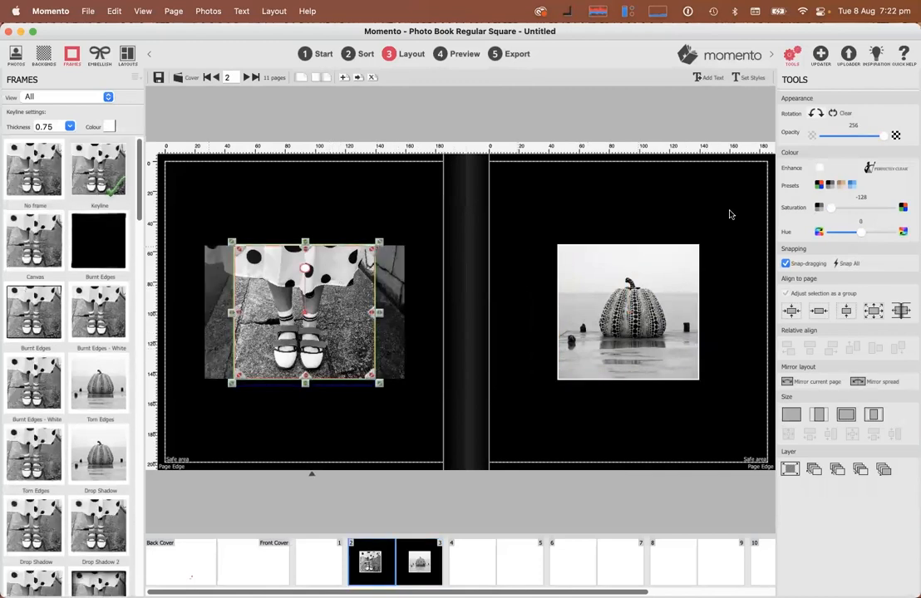
pyautogui.moveTo(861, 233); pyautogui.dragTo(861, 232)
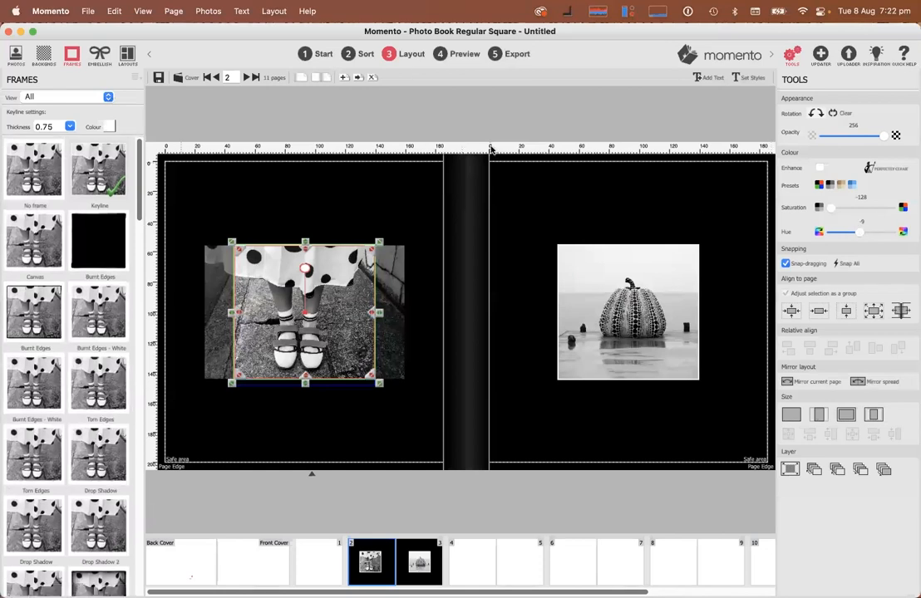
pyautogui.click(521, 353)
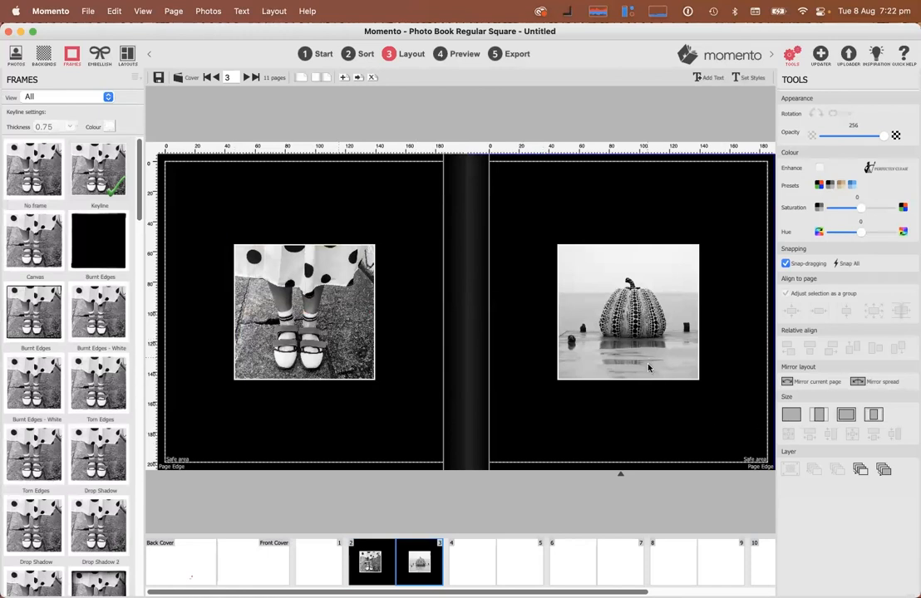
# Open the pumpkin photo's caption for editing and set its font to white Avenir Light, size 12
pyautogui.doubleClick(670, 387)
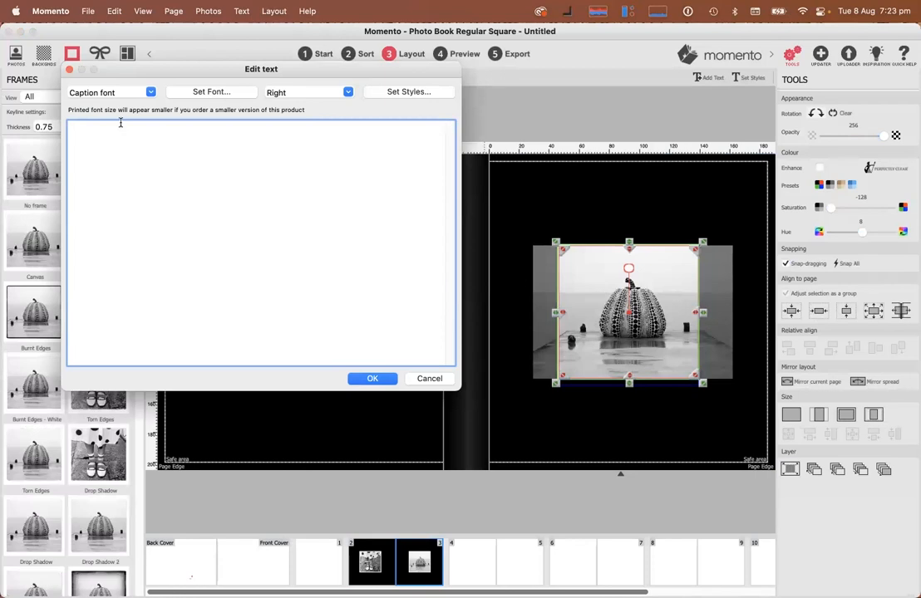
pyautogui.click(210, 96)
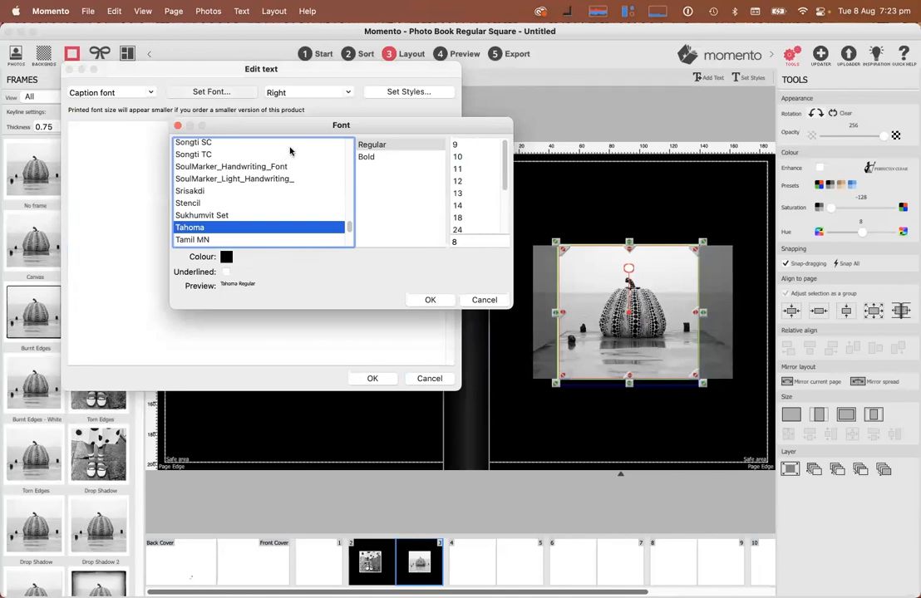
pyautogui.write('av')
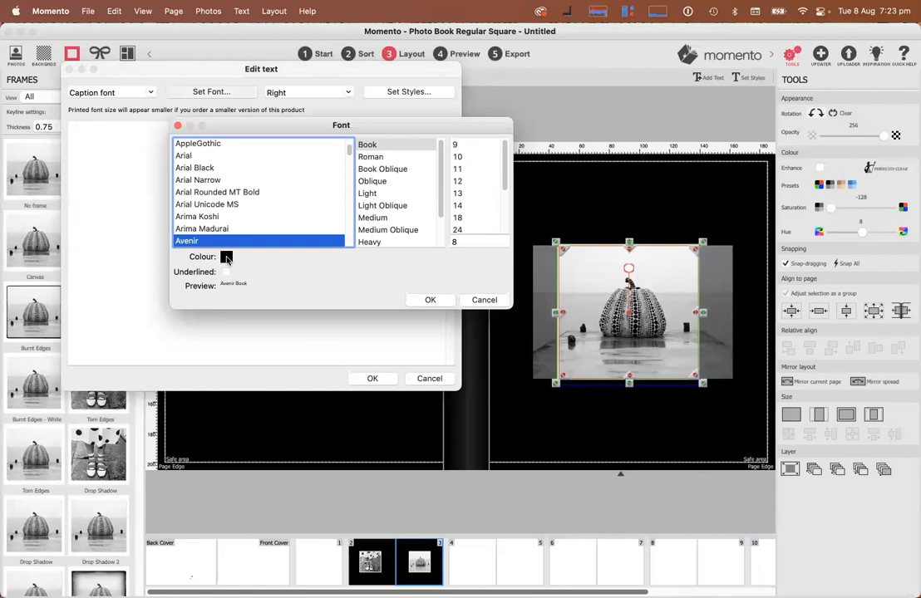
pyautogui.click(227, 257)
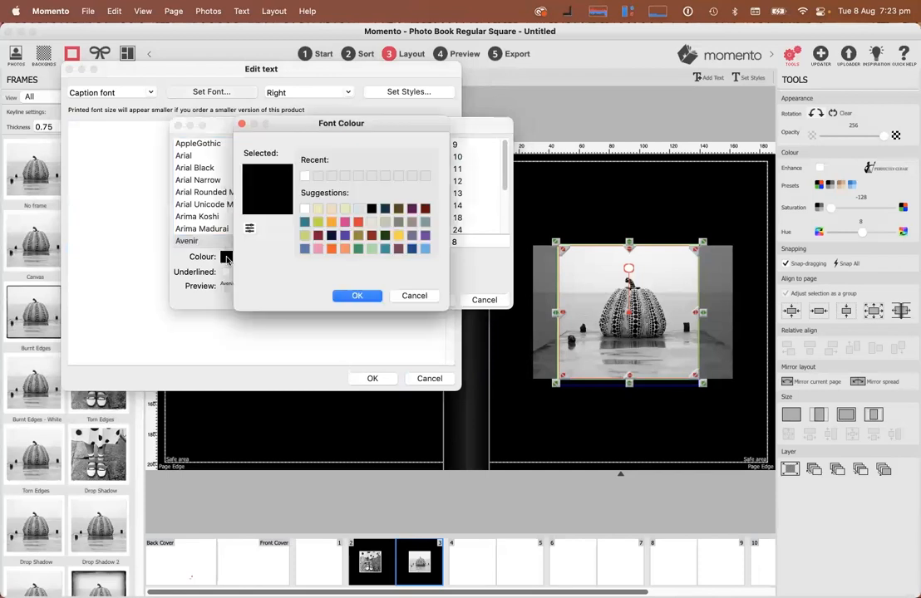
pyautogui.click(304, 210)
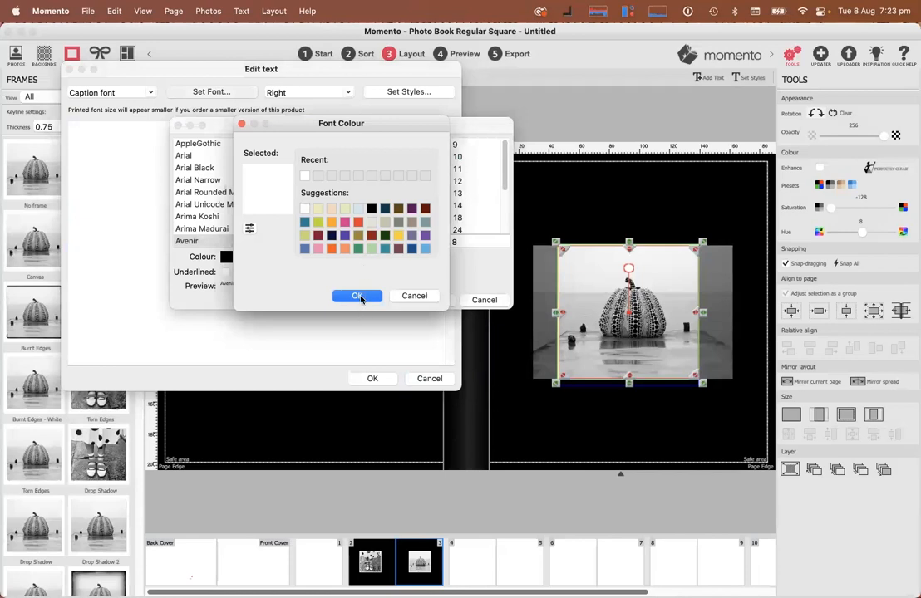
pyautogui.click(357, 297)
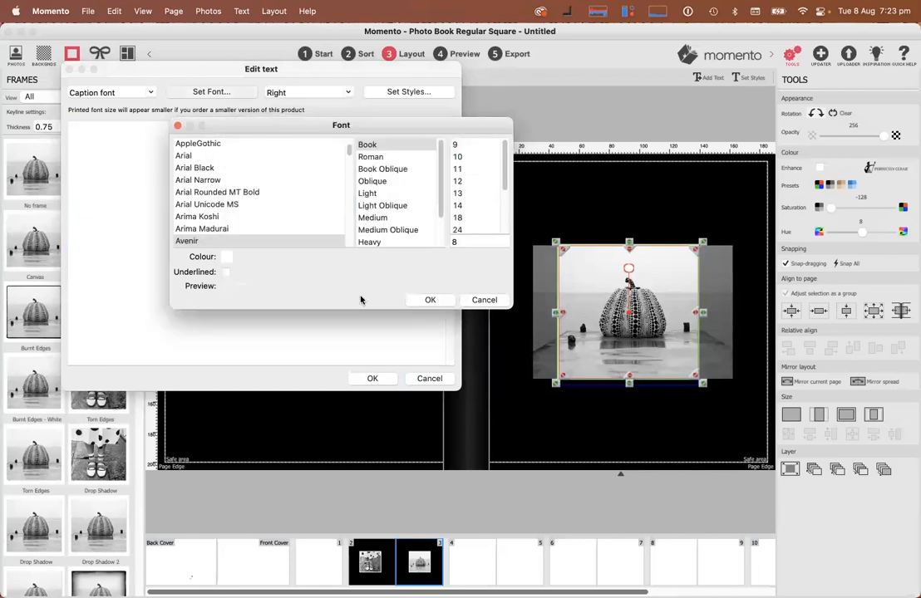
pyautogui.click(385, 197)
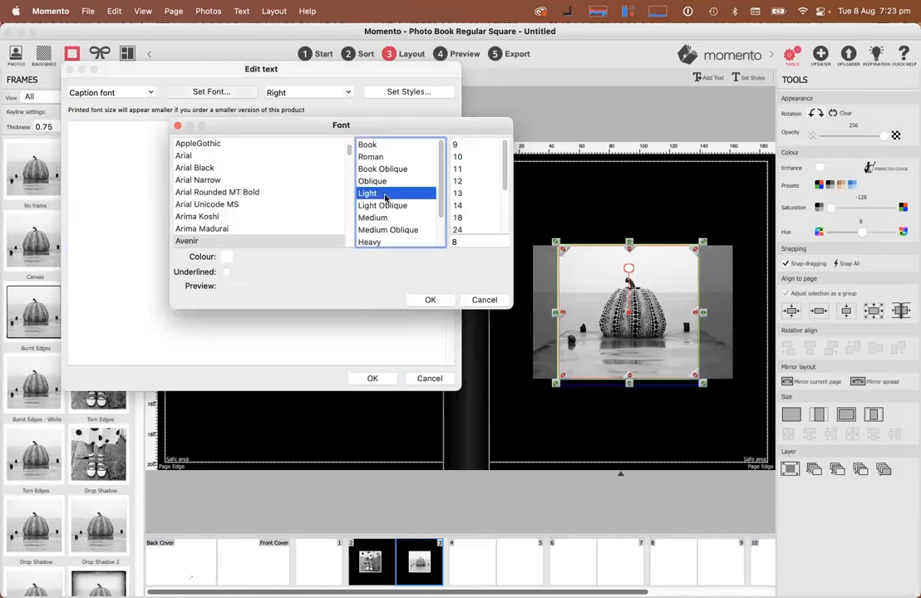
pyautogui.click(472, 181)
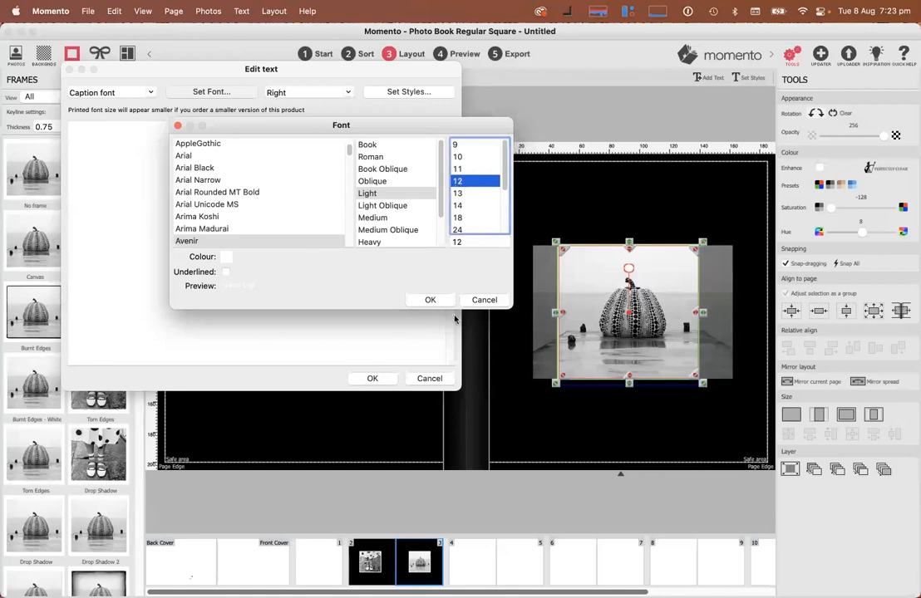
pyautogui.click(430, 300)
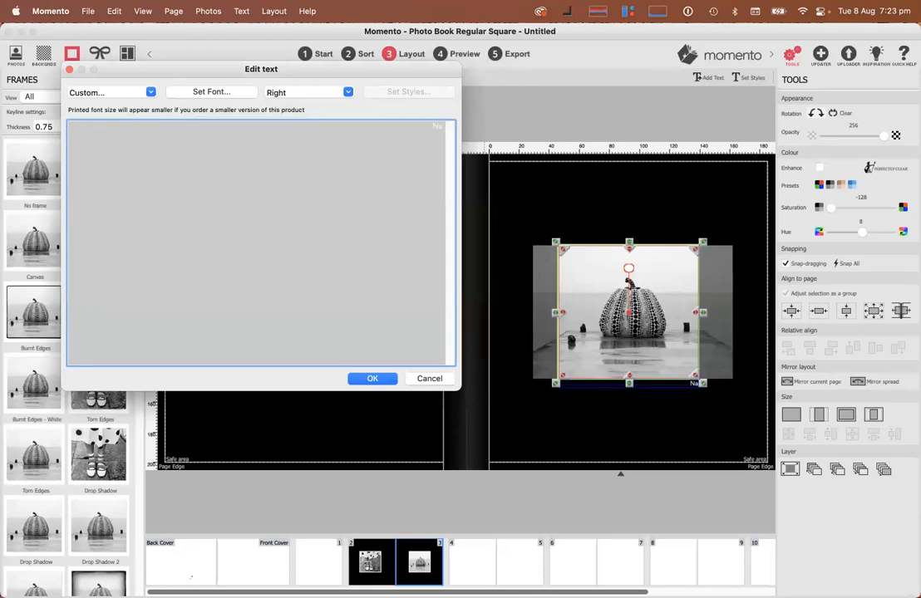
# Enter the caption "Naoshima Island" for the pumpkin photo and preview the spread
pyautogui.write('Naoshima Island')
pyautogui.click(372, 378)
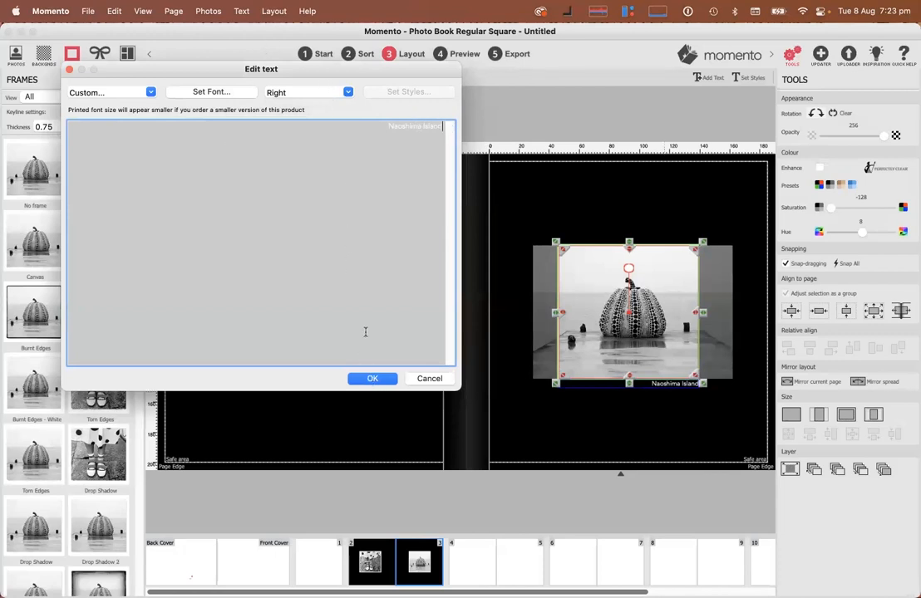
pyautogui.click(376, 379)
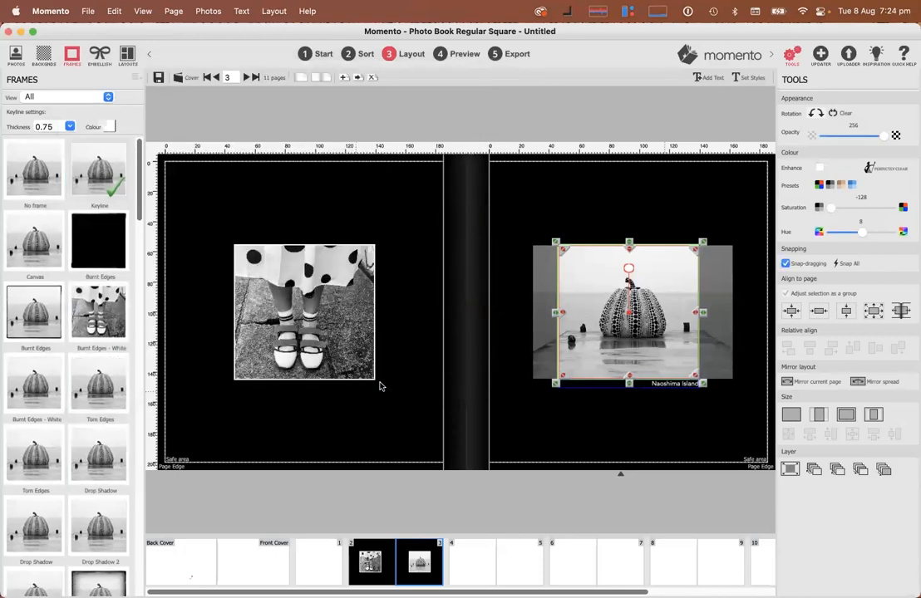
pyautogui.click(670, 430)
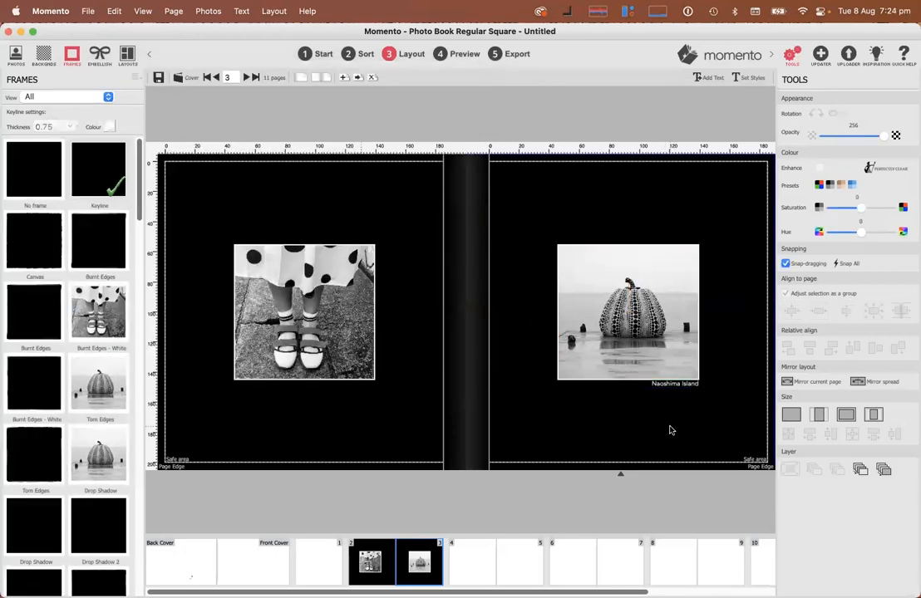
pyautogui.click(461, 54)
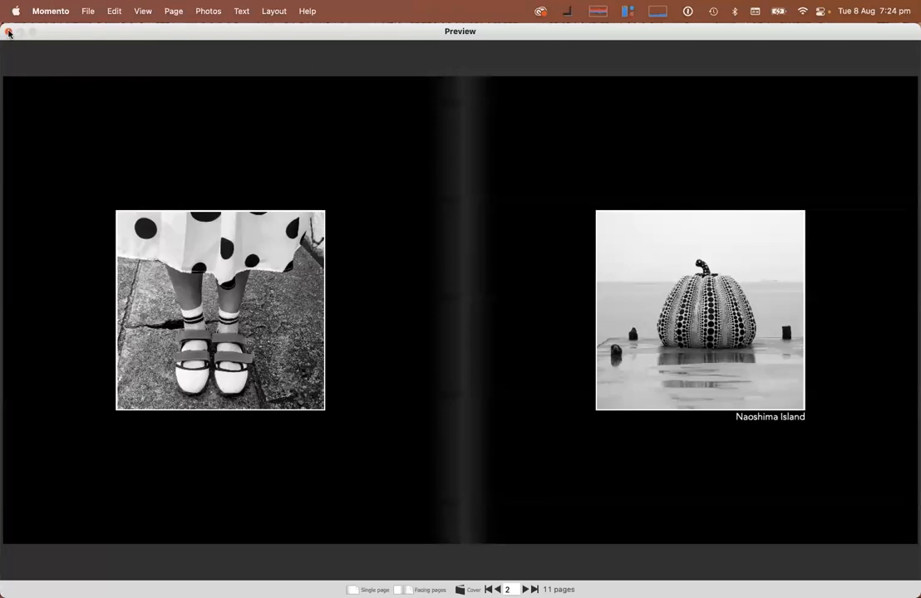
pyautogui.click(9, 32)
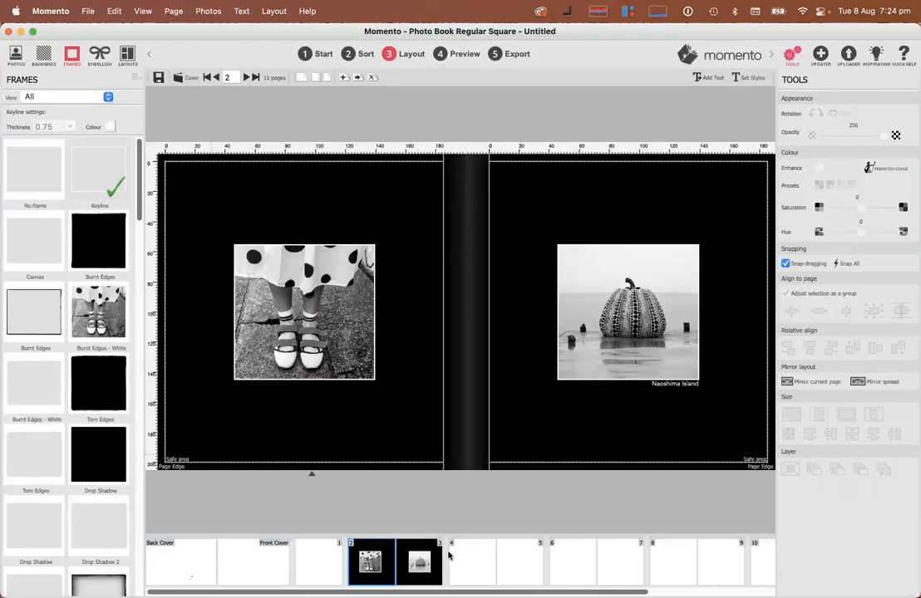
# Place _DSC8216.jpg and _DSC8234.jpg side by side on page 4, and _DSC8215.jpg and _DSC8238.jpg on page 5
pyautogui.click(474, 550)
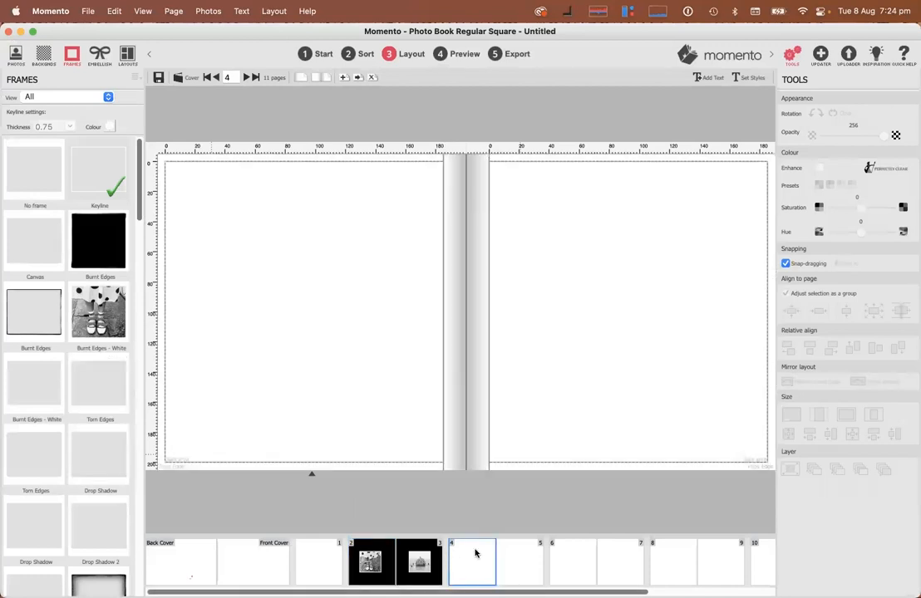
pyautogui.click(15, 56)
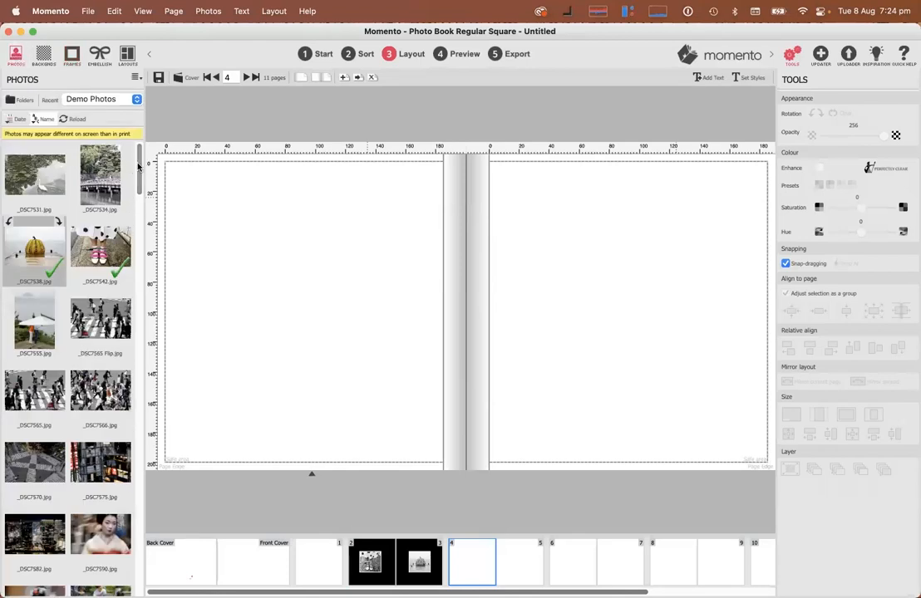
pyautogui.moveTo(140, 164); pyautogui.dragTo(162, 312)
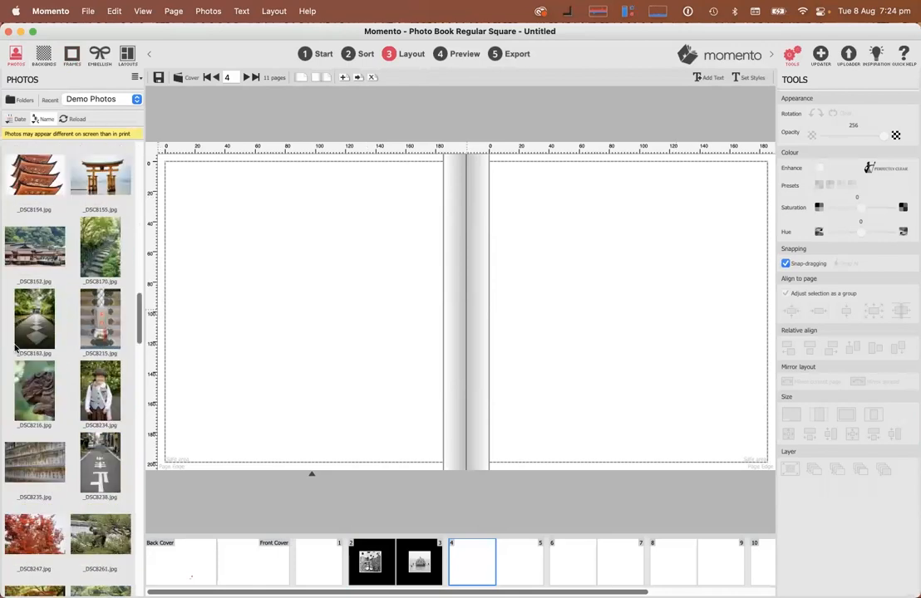
pyautogui.moveTo(35, 388); pyautogui.dragTo(236, 305)
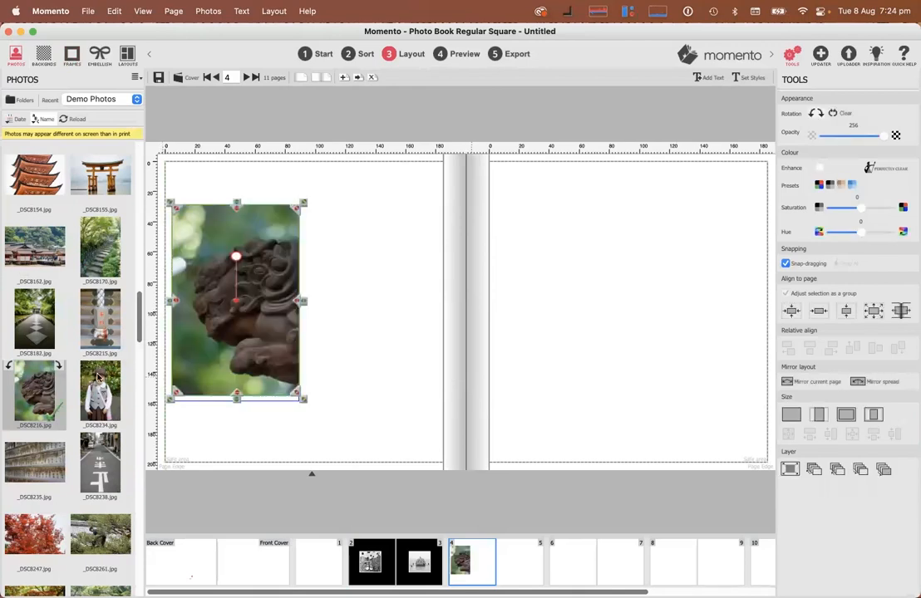
pyautogui.moveTo(103, 384); pyautogui.dragTo(387, 312)
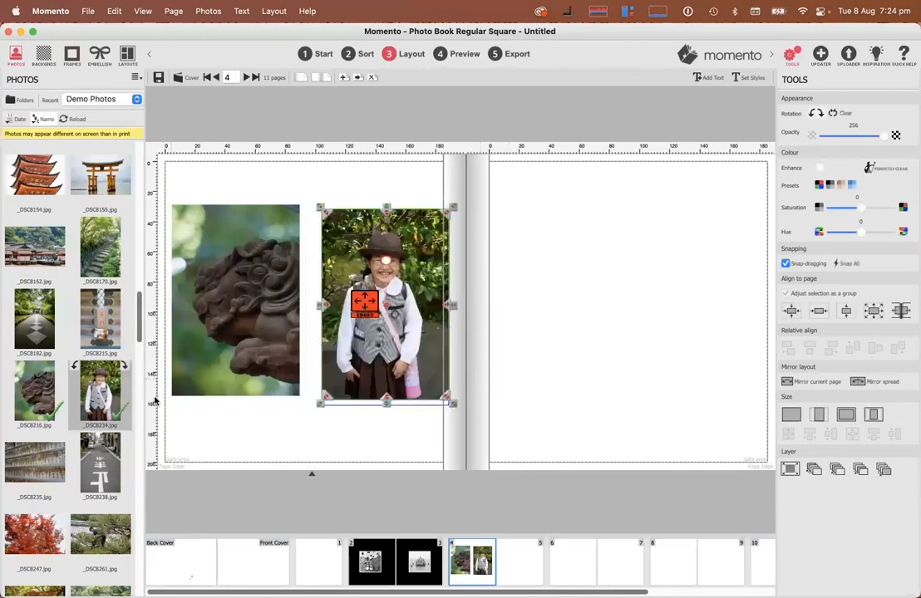
pyautogui.moveTo(100, 317); pyautogui.dragTo(540, 316)
pyautogui.moveTo(100, 459); pyautogui.dragTo(696, 303)
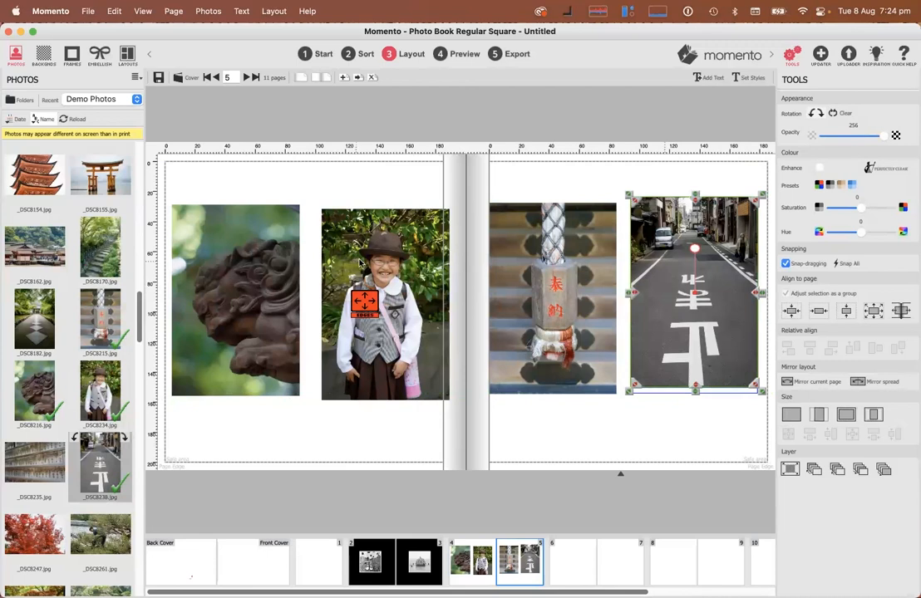
# Snap the schoolgirl photo level with the statue photo on page 4 and align the bottom edges of all four photos
pyautogui.moveTo(396, 260); pyautogui.dragTo(396, 247)
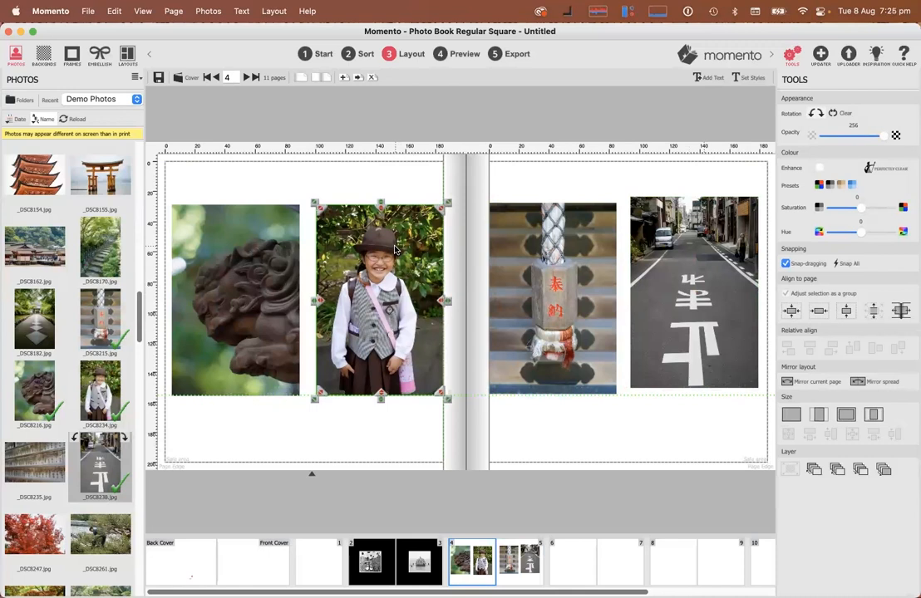
pyautogui.moveTo(394, 247); pyautogui.dragTo(395, 248)
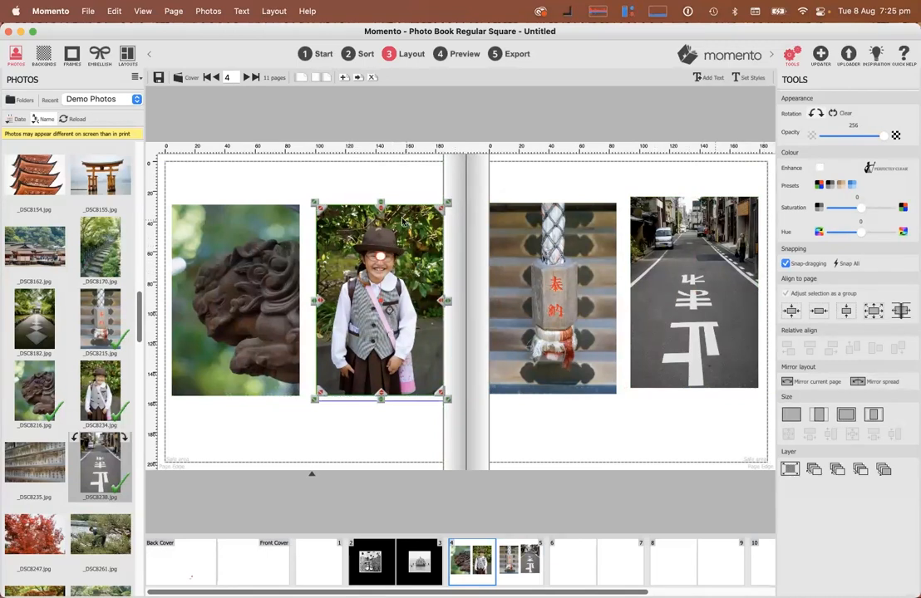
pyautogui.click(234, 184)
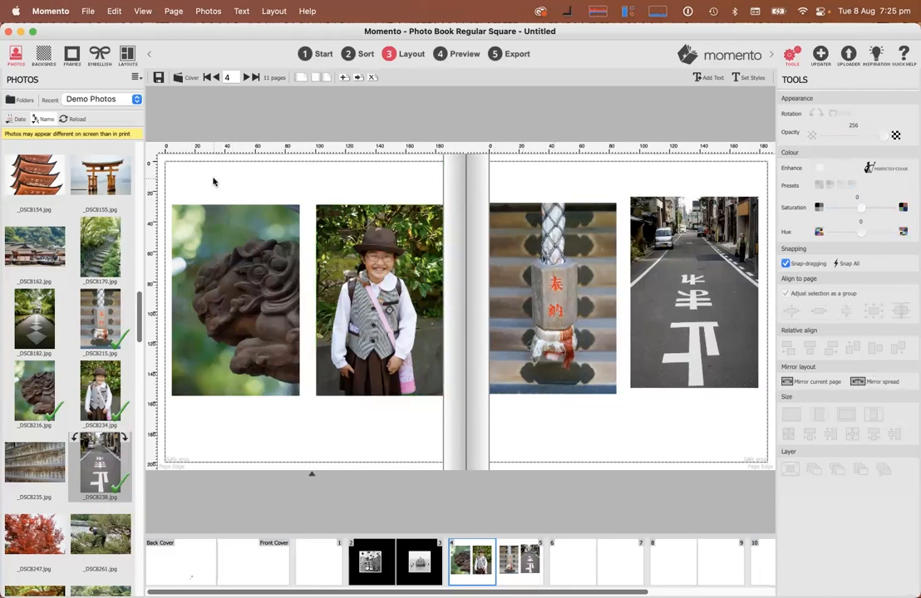
pyautogui.moveTo(212, 191); pyautogui.dragTo(705, 315)
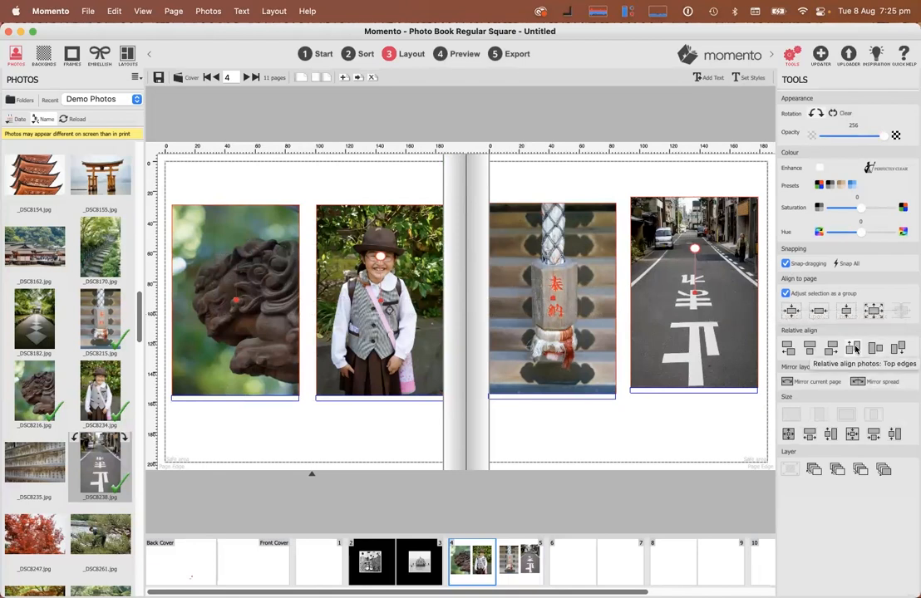
pyautogui.click(900, 349)
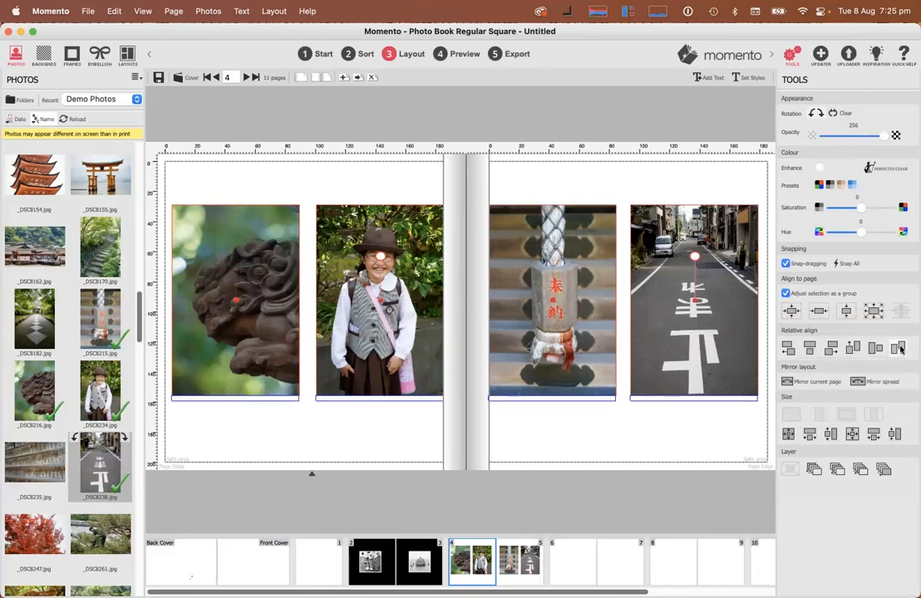
# Space the four selected photos equally in the horizontal direction across pages 4 and 5
pyautogui.click(689, 435)
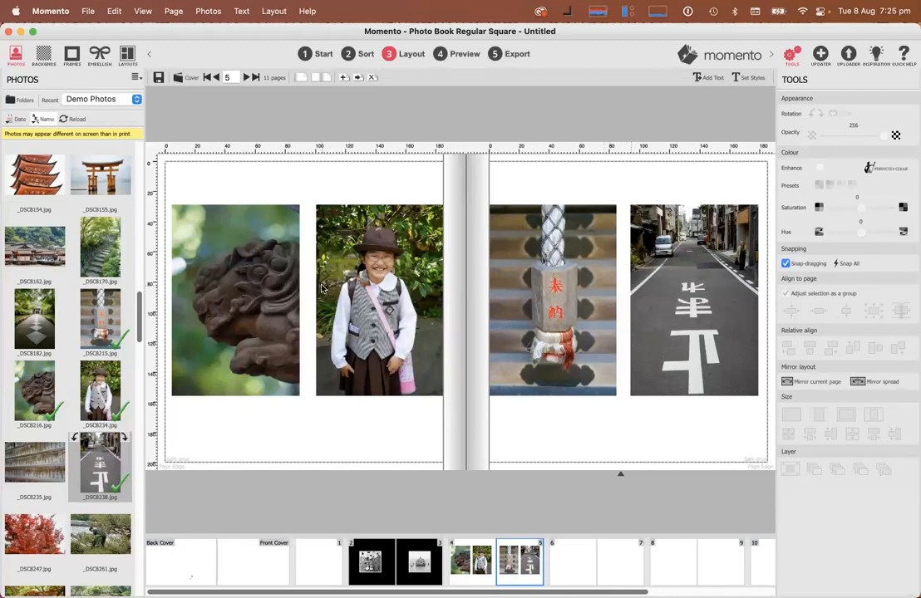
pyautogui.click(199, 185)
pyautogui.click(270, 299)
pyautogui.moveTo(270, 299); pyautogui.dragTo(700, 317)
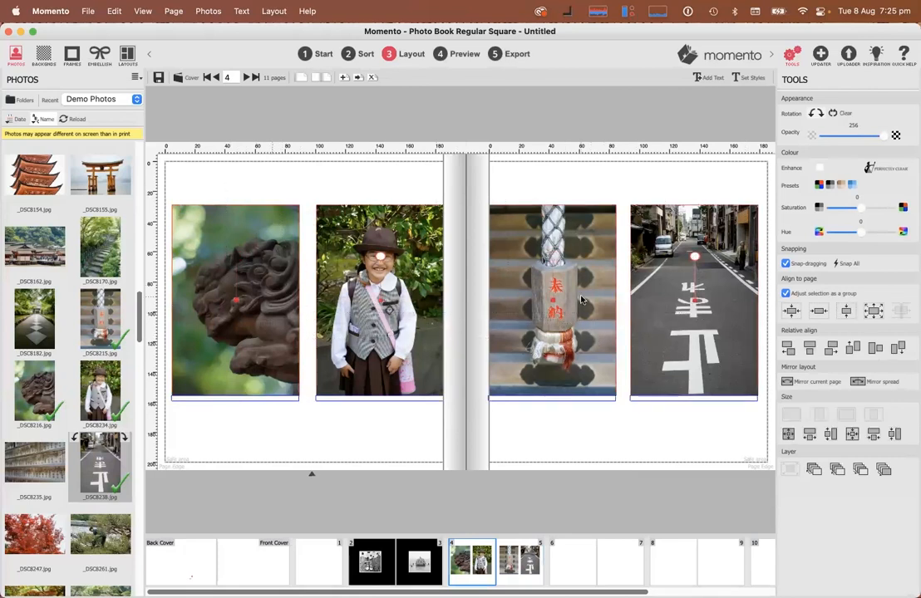
pyautogui.click(270, 11)
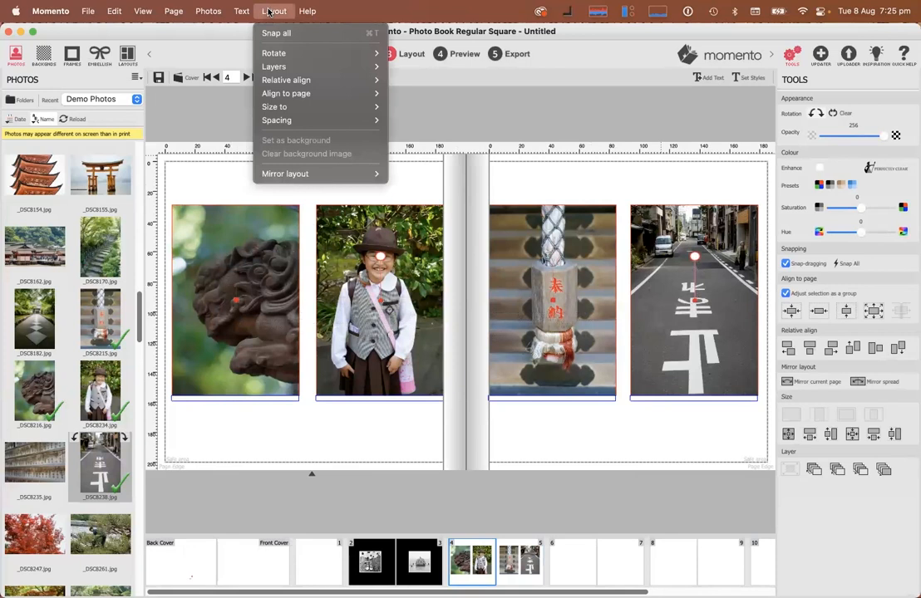
pyautogui.moveTo(296, 124)
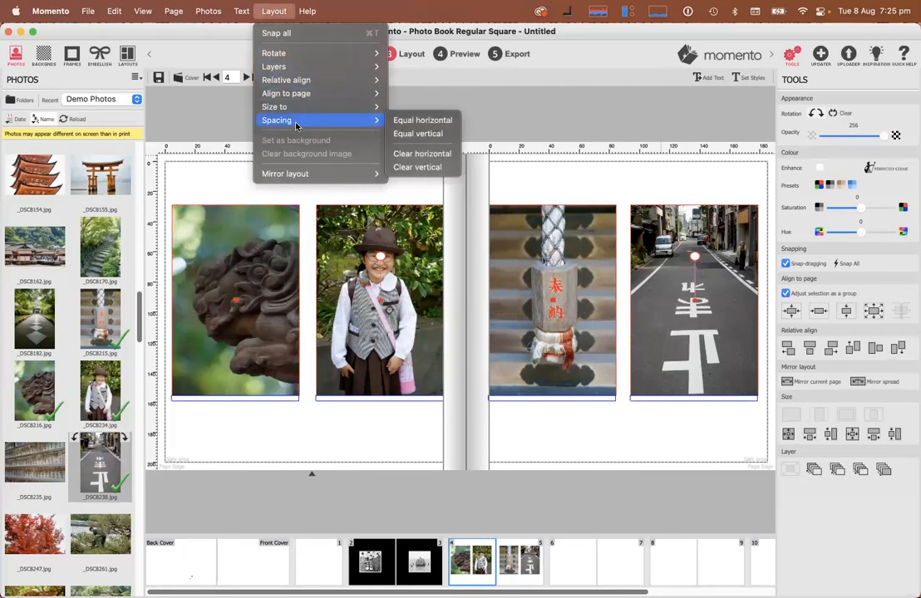
pyautogui.click(412, 120)
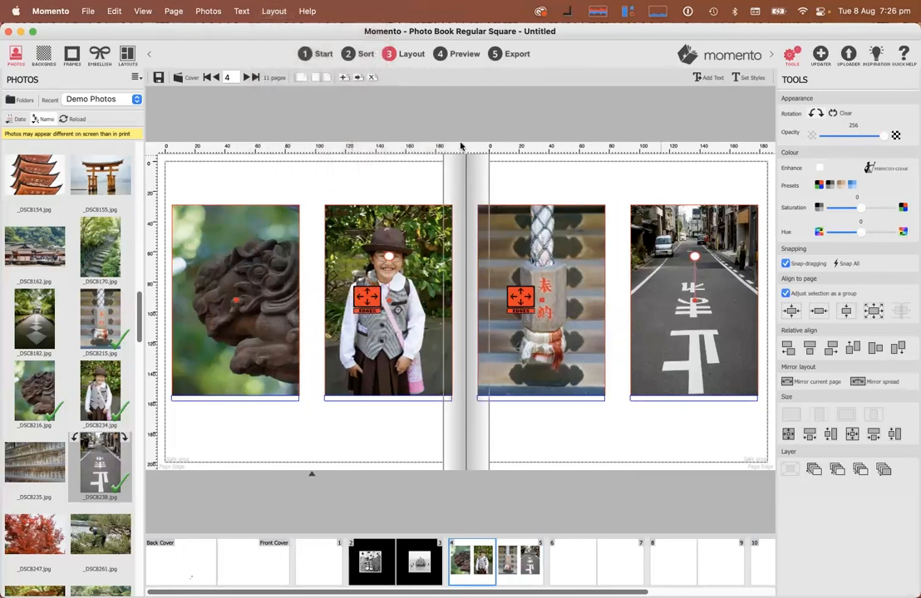
pyautogui.click(599, 180)
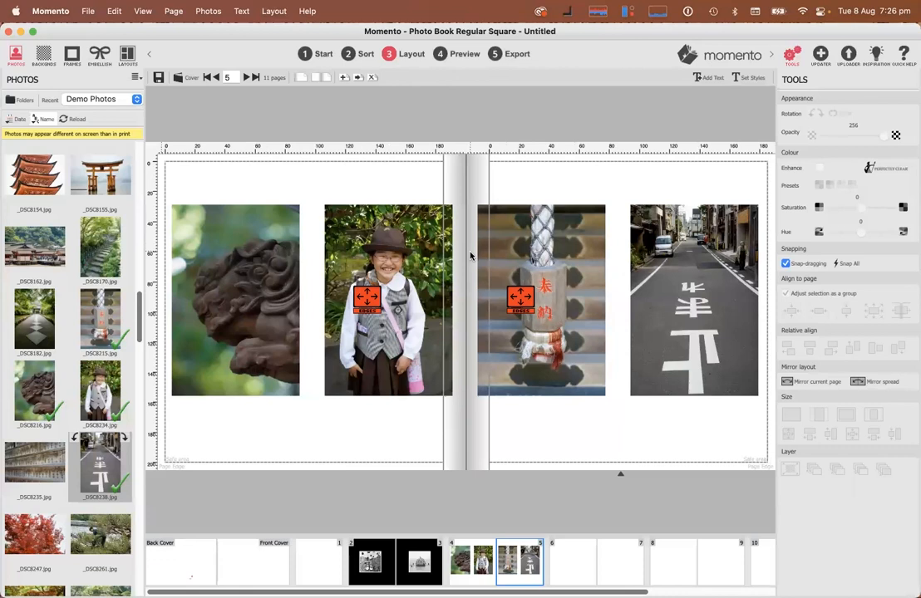
# Apply the four-photo spread template that sets two portrait photos side by side on each page
pyautogui.click(126, 55)
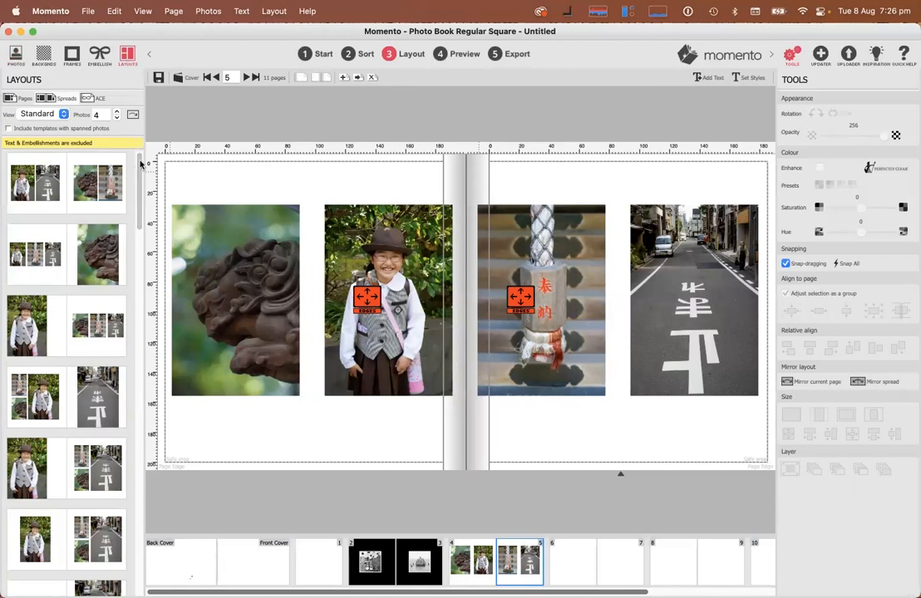
pyautogui.moveTo(139, 169)
pyautogui.mouseDown()
pyautogui.moveTo(145, 278)
pyautogui.moveTo(136, 377)
pyautogui.moveTo(125, 386)
pyautogui.moveTo(138, 435)
pyautogui.moveTo(134, 481)
pyautogui.moveTo(133, 418)
pyautogui.moveTo(147, 361)
pyautogui.moveTo(135, 234)
pyautogui.moveTo(149, 167)
pyautogui.mouseUp()
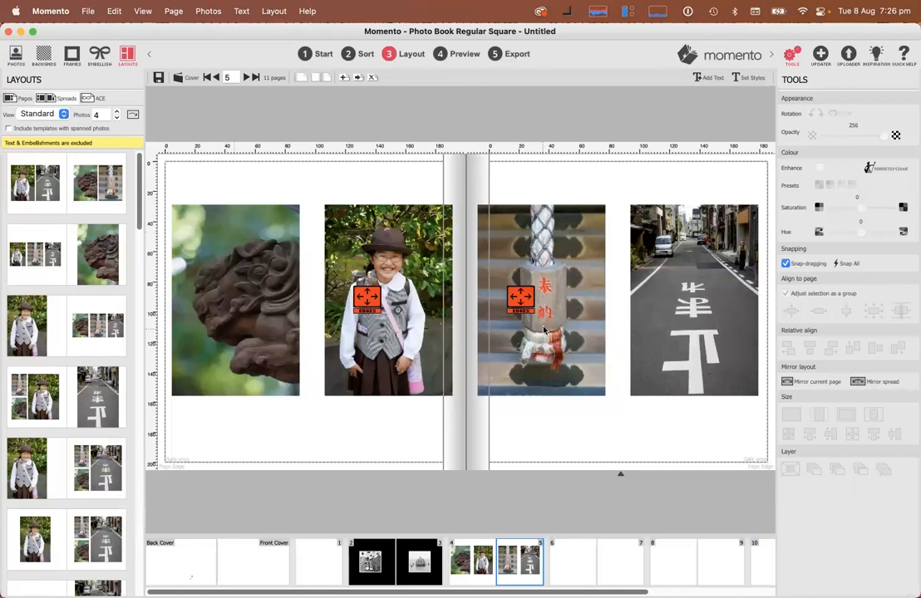
pyautogui.click(37, 185)
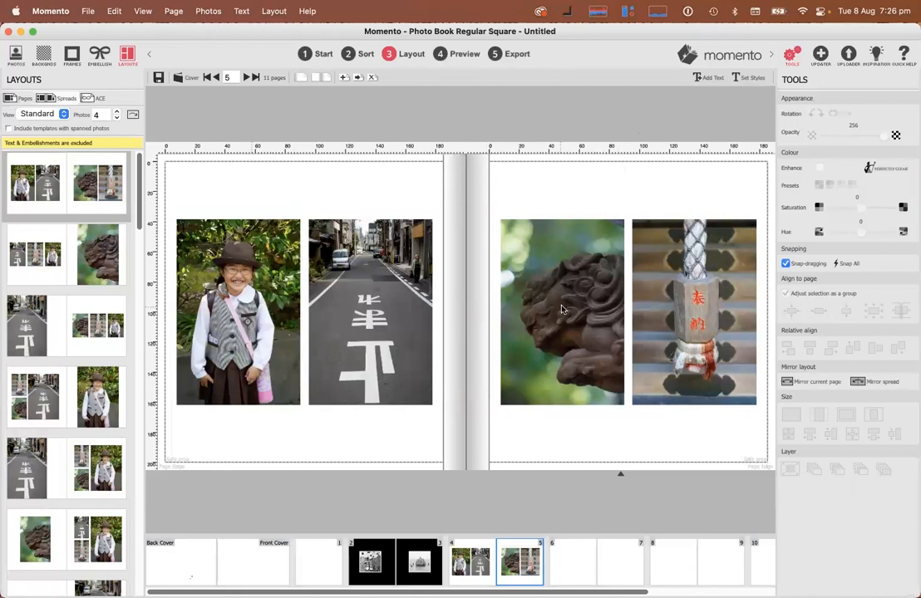
# Swap the photos so the statue and rope are on page 4 and the street and schoolgirl on page 5
pyautogui.moveTo(565, 308); pyautogui.dragTo(218, 307)
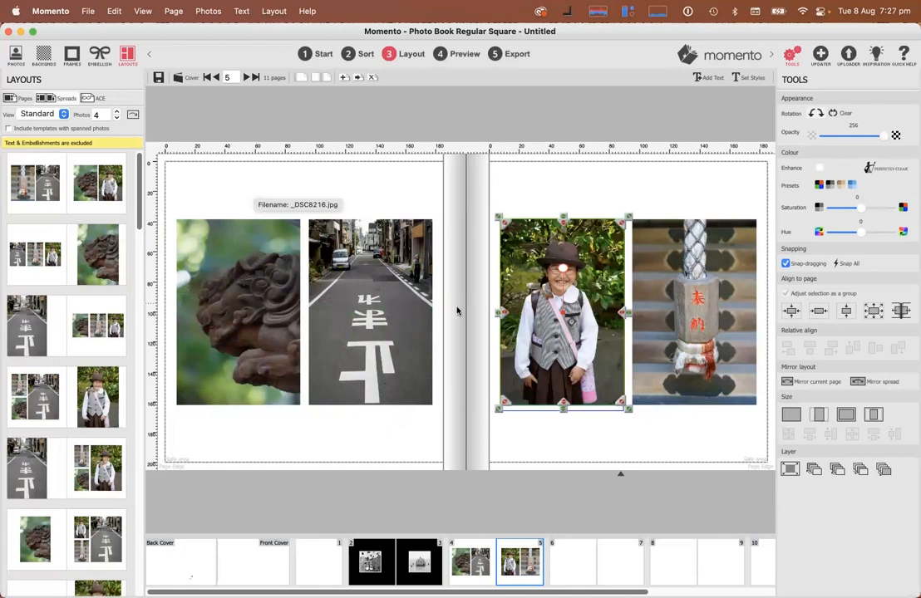
pyautogui.moveTo(722, 291); pyautogui.dragTo(399, 300)
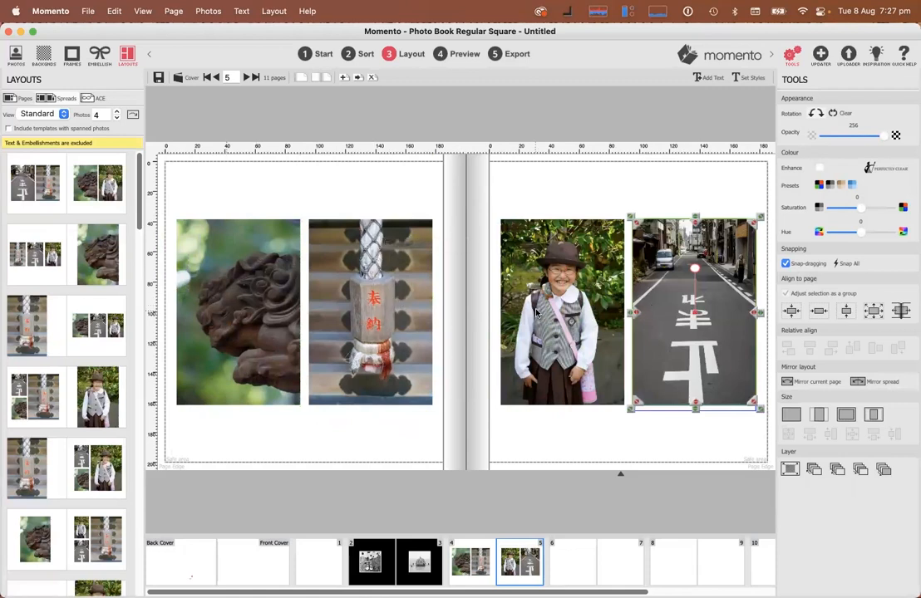
pyautogui.moveTo(539, 314); pyautogui.dragTo(675, 305)
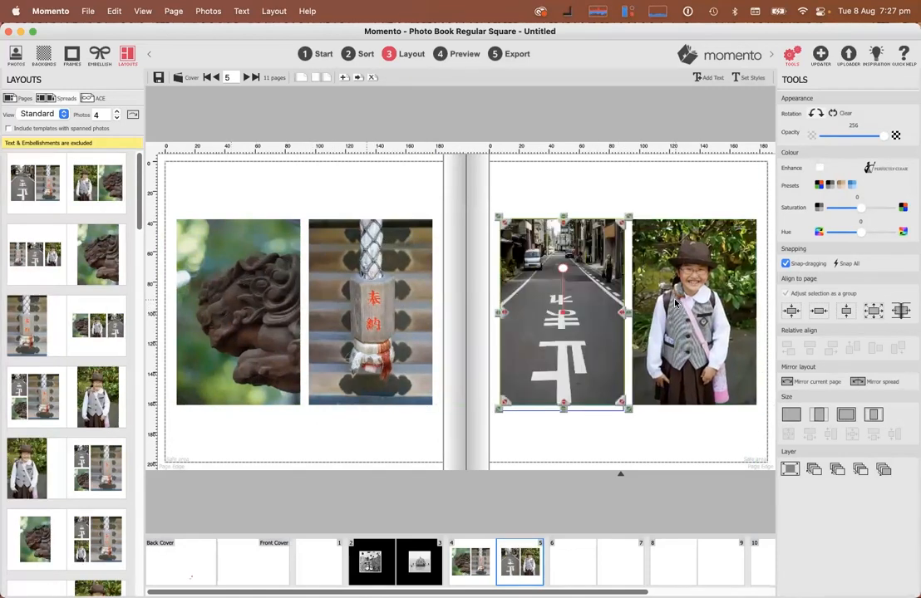
pyautogui.click(620, 192)
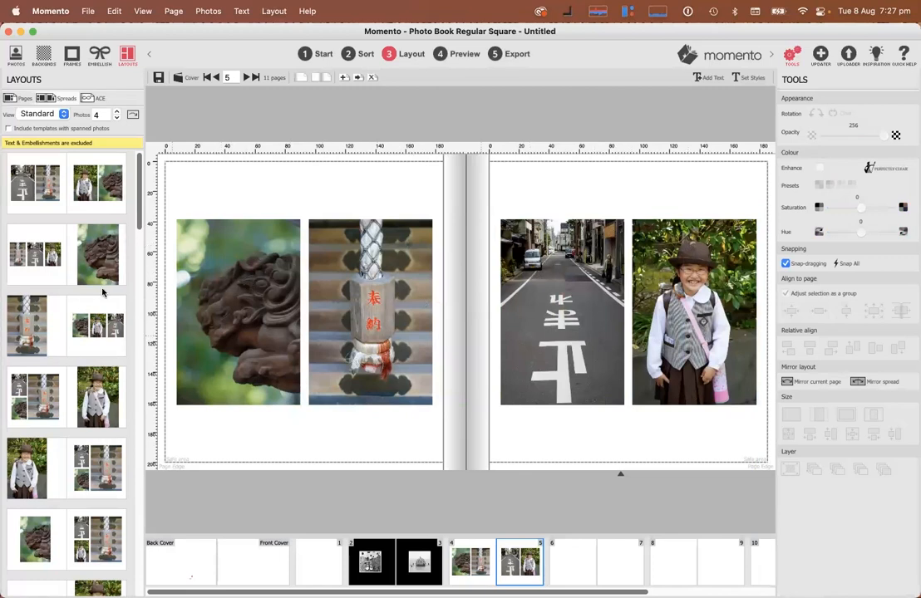
# Try four-photo spread templates that pair one large photo with three smaller ones on the facing page
pyautogui.click(114, 329)
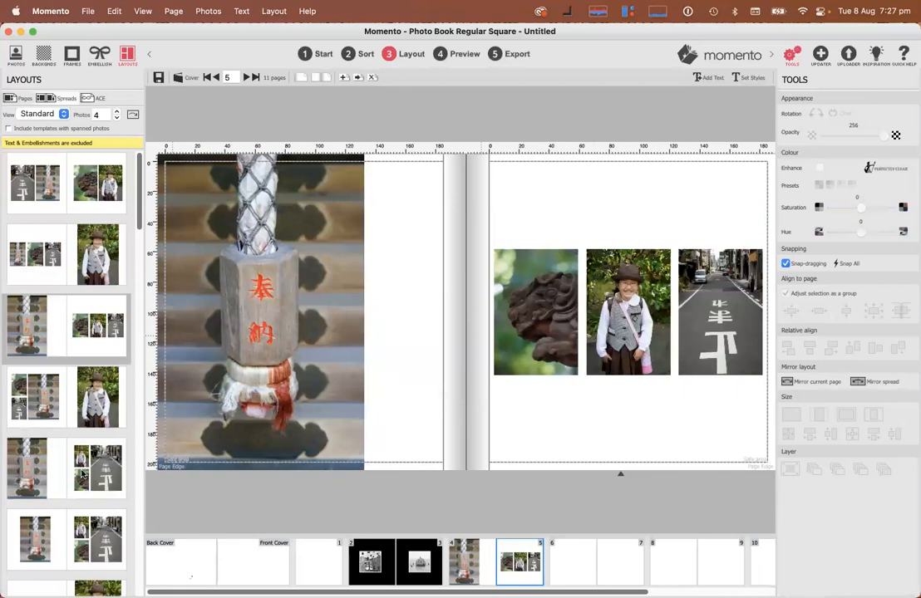
pyautogui.click(99, 461)
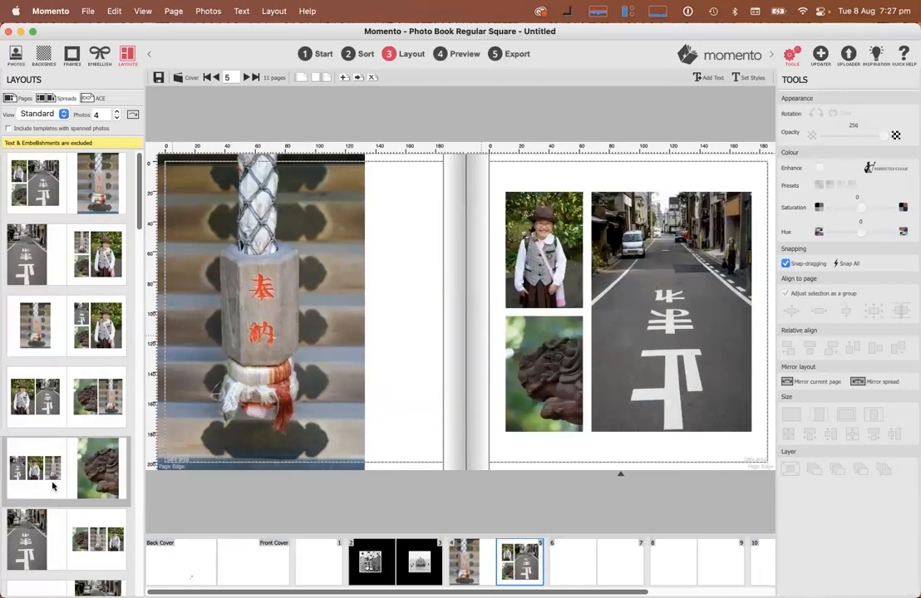
pyautogui.click(79, 499)
pyautogui.scroll(-2, 80, 499)
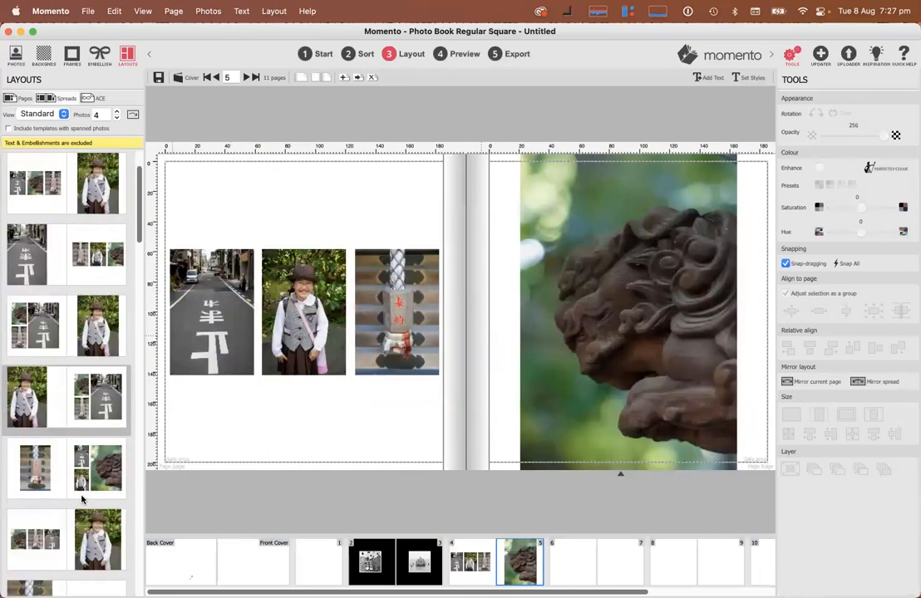
# Apply a template stacking two photos on each page and reposition the schoolgirl and street photos inside their frames
pyautogui.click(107, 466)
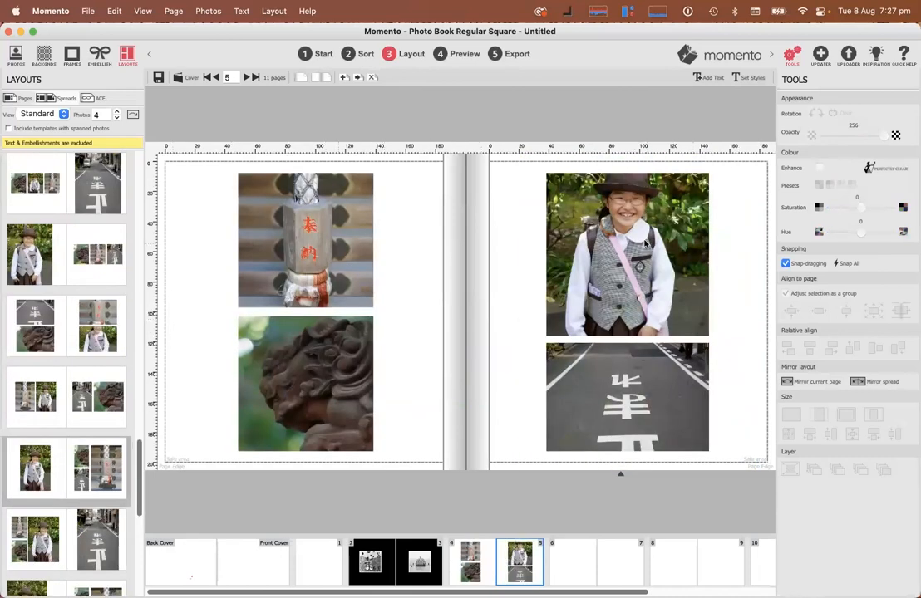
pyautogui.click(595, 252)
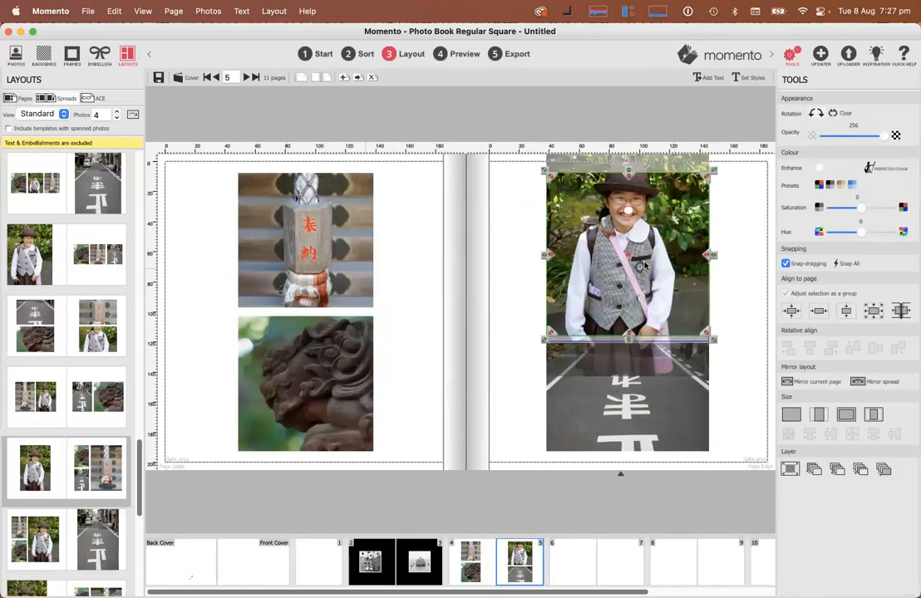
pyautogui.moveTo(653, 384); pyautogui.dragTo(632, 401)
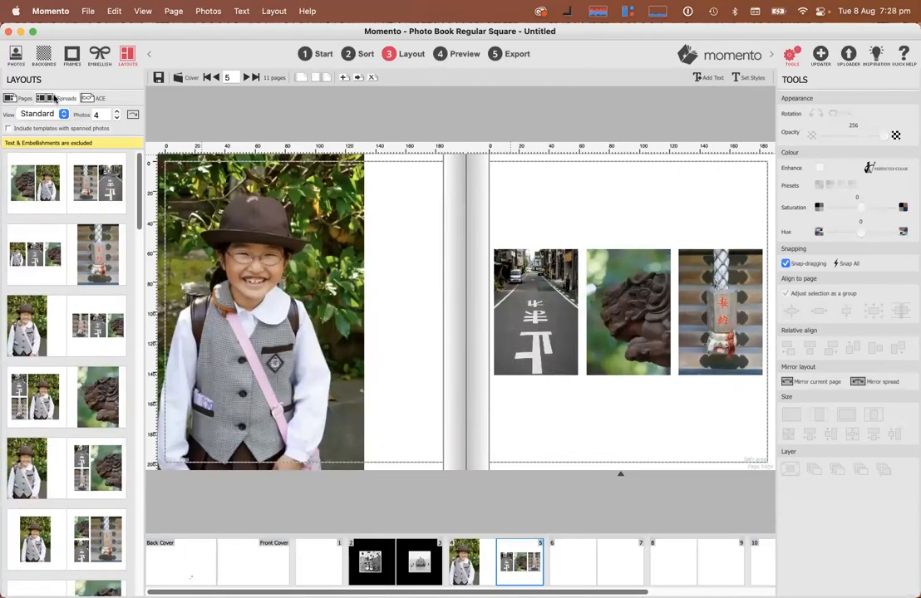
# Include templates with spanned photos in the spread layouts and compare them with the single-page layouts
pyautogui.click(8, 129)
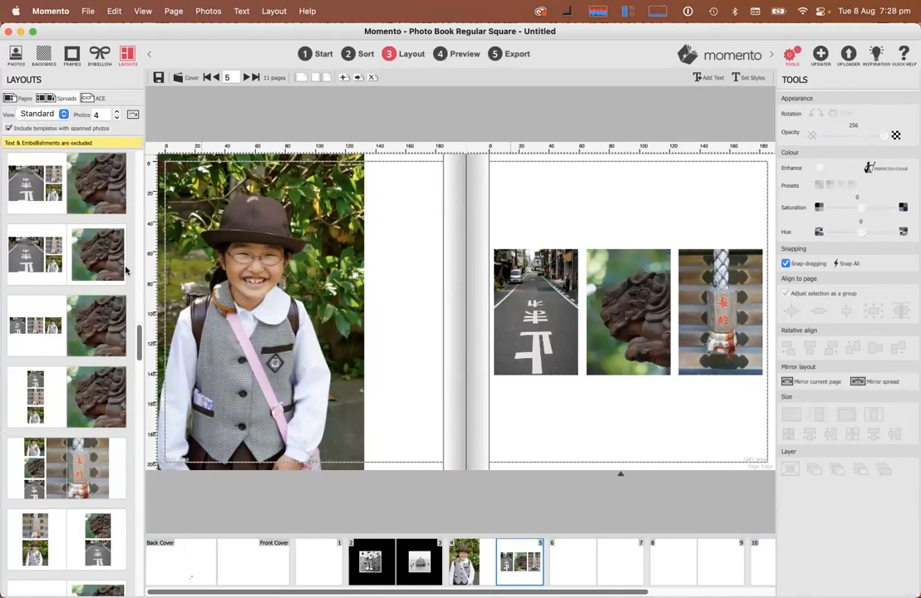
pyautogui.scroll(10, 121, 271)
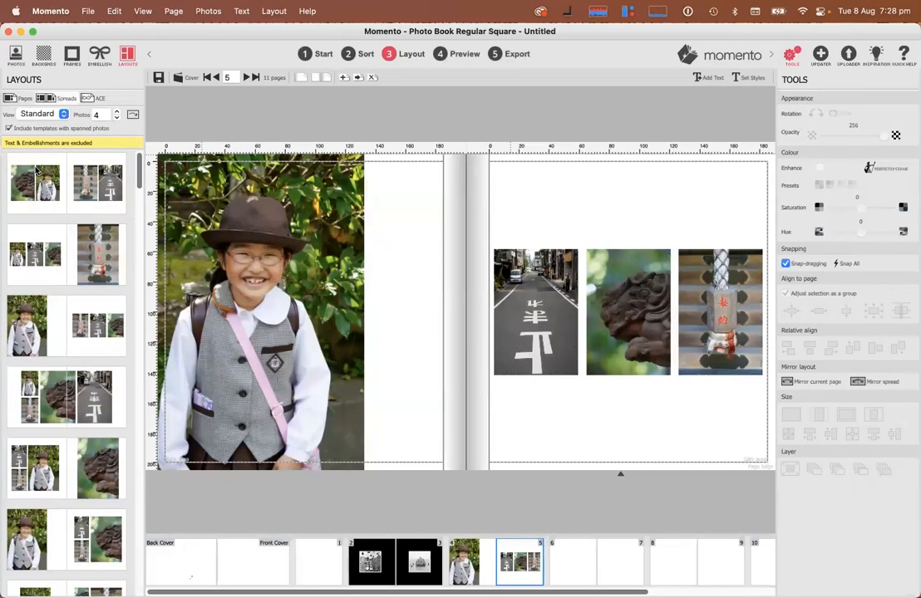
pyautogui.click(25, 98)
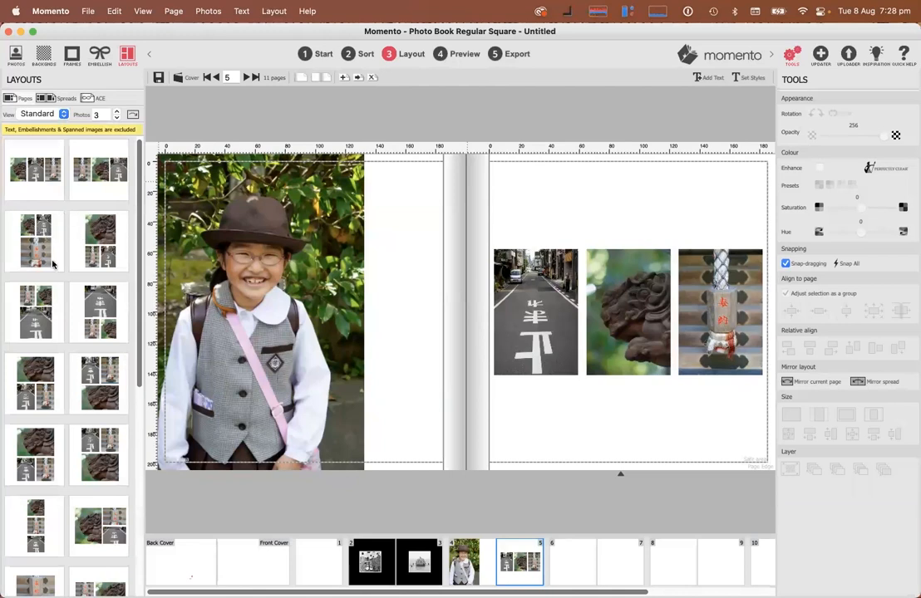
pyautogui.click(48, 99)
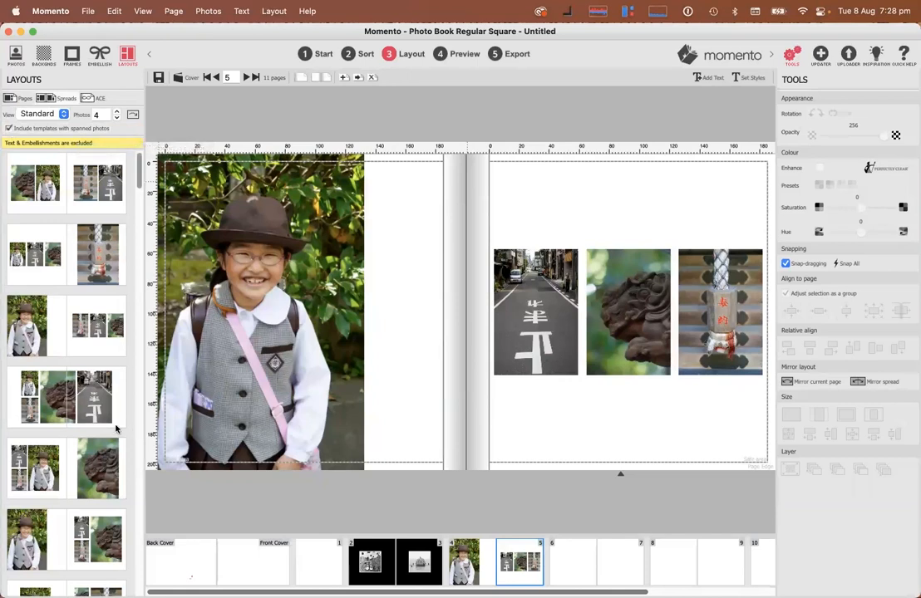
# Apply a spanned template with rope and statue photos stacked, the street photo across the gutter and the schoolgirl on page 5
pyautogui.click(66, 401)
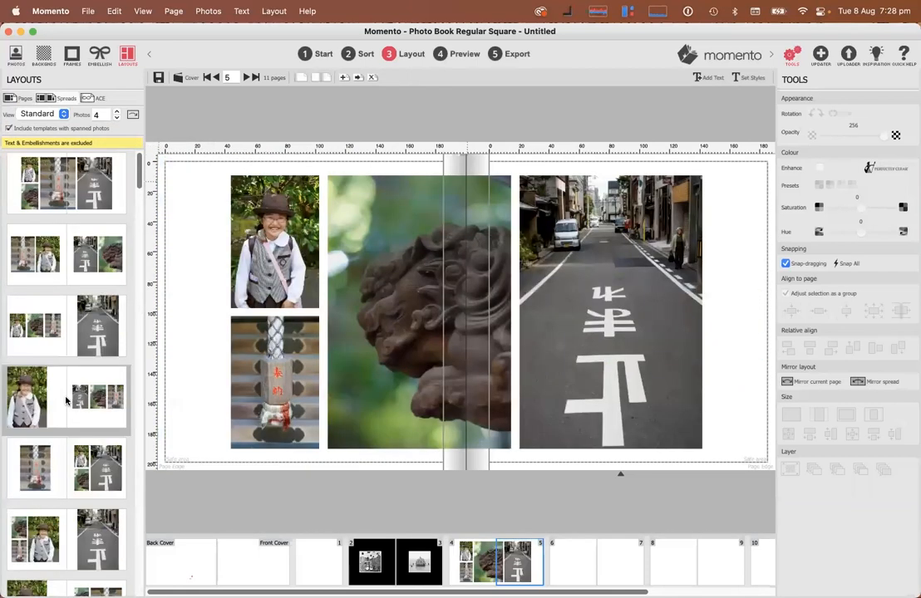
pyautogui.scroll(-5, 100, 461)
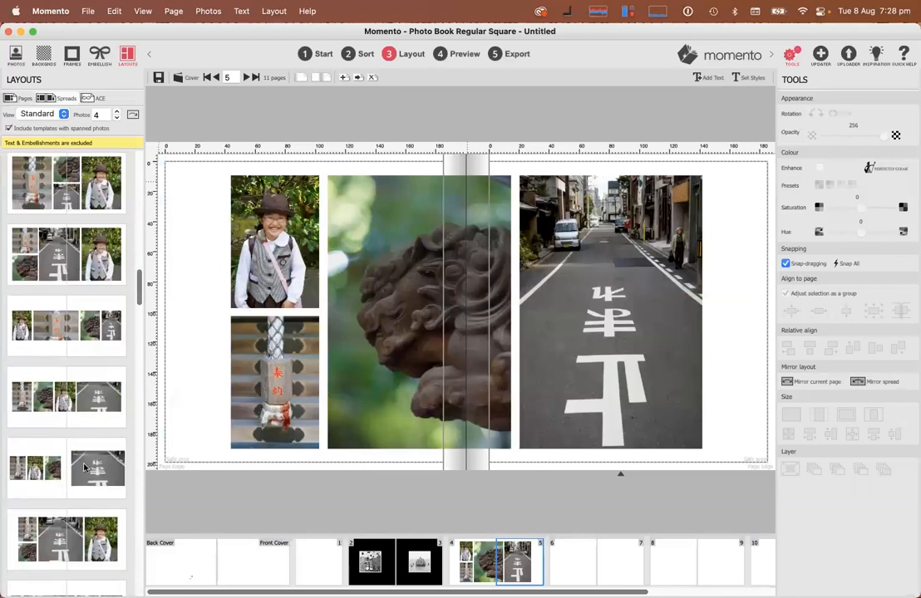
pyautogui.click(86, 557)
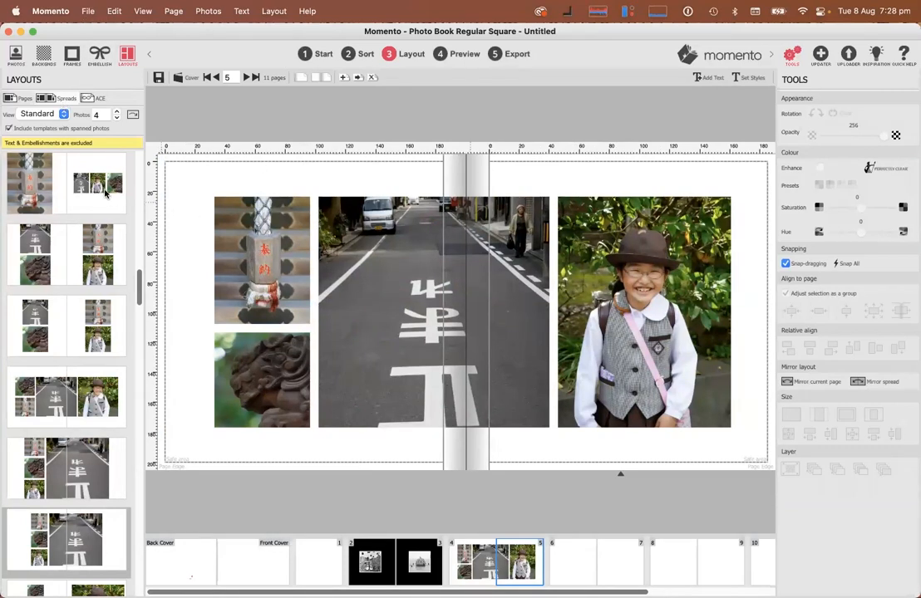
# Place IMG_3045.jpg on page 6 and IMG_3048.jpg on page 7 from the demo photos
pyautogui.click(16, 55)
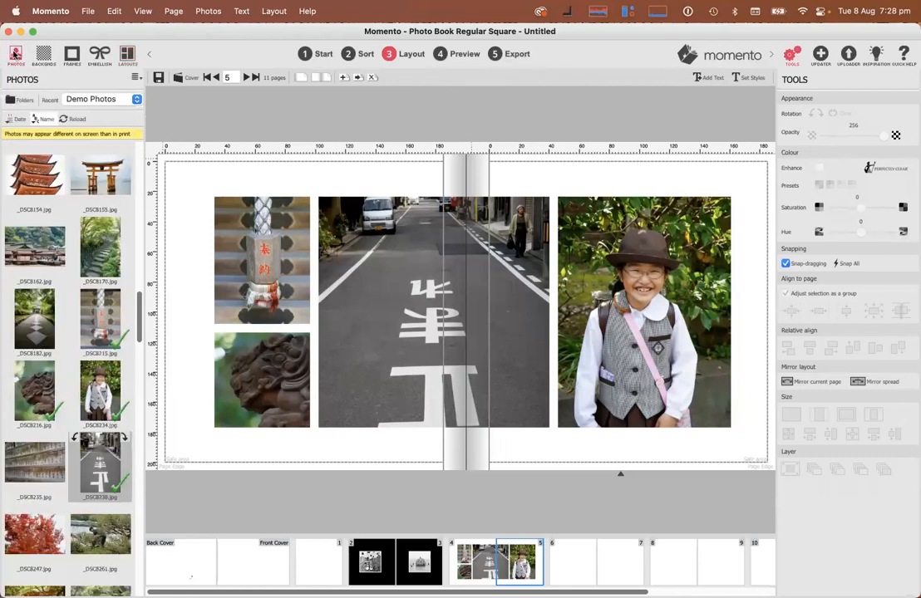
pyautogui.click(581, 565)
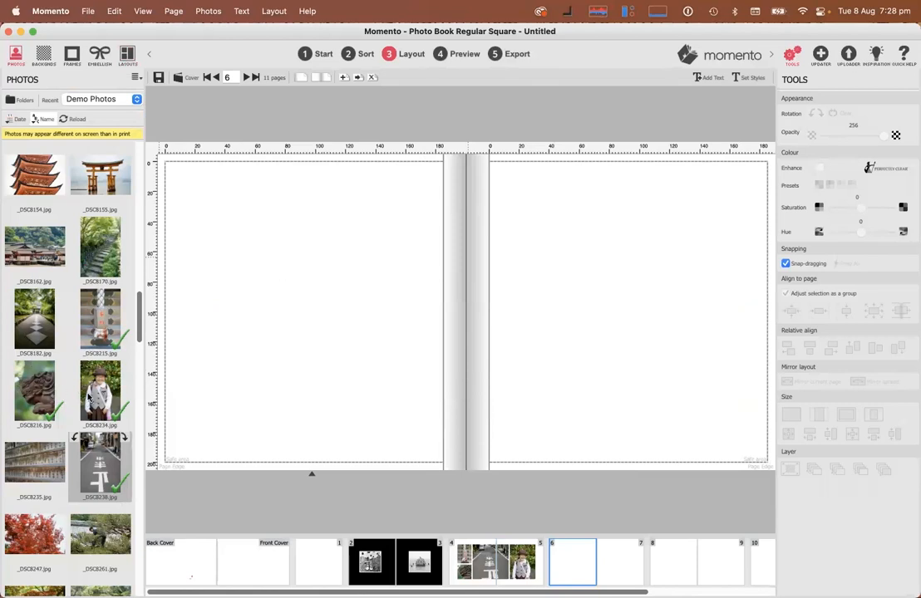
pyautogui.scroll(3, 81, 366)
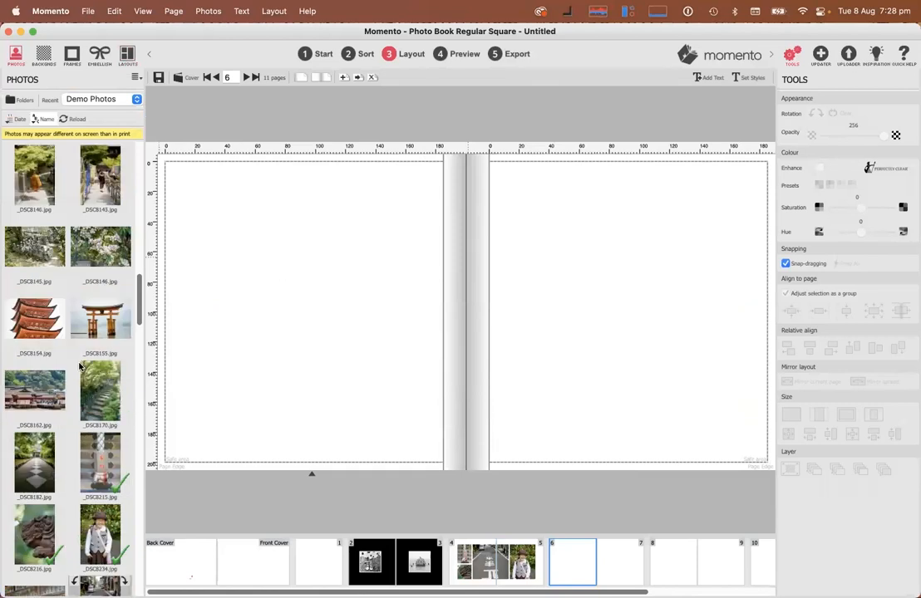
pyautogui.scroll(10, 81, 366)
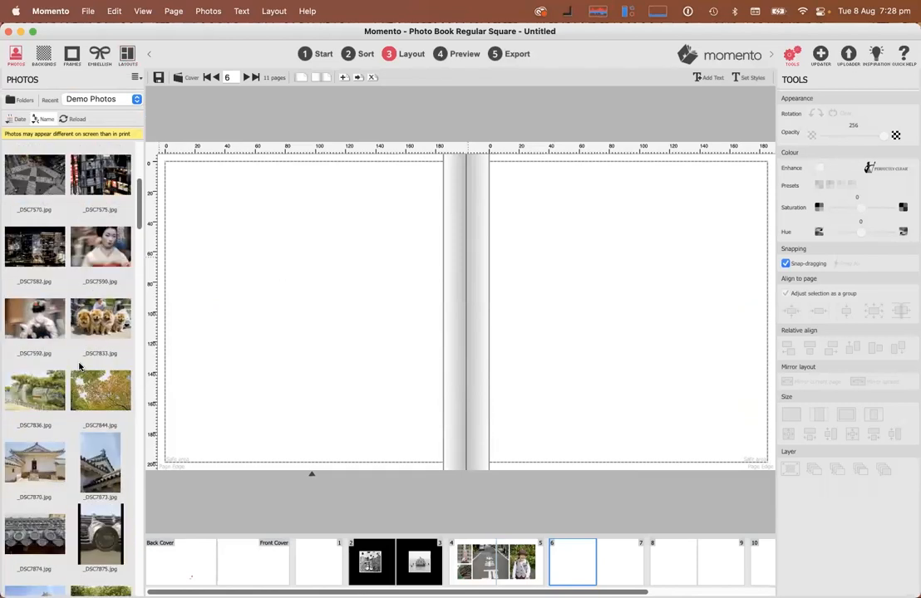
pyautogui.scroll(3, 81, 365)
pyautogui.scroll(-15, 80, 366)
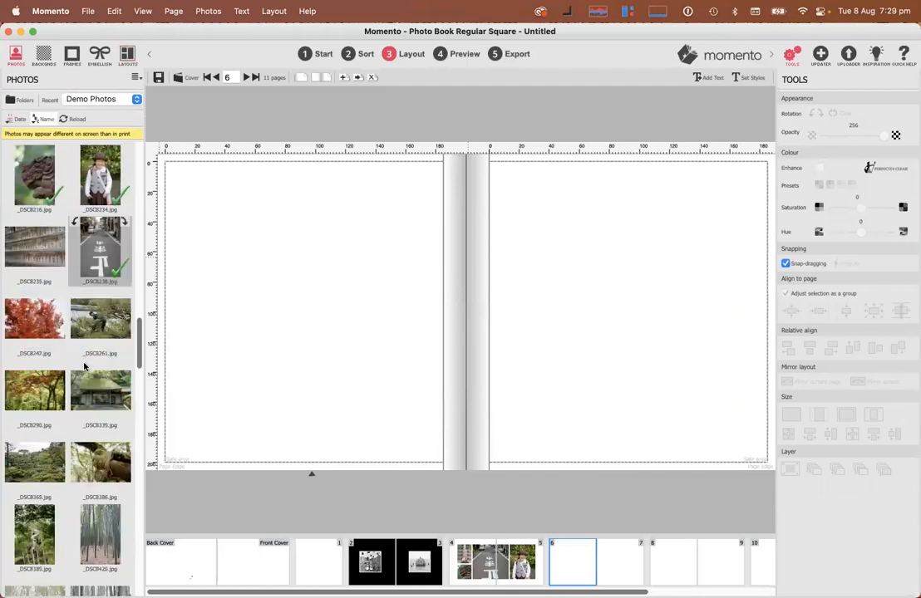
pyautogui.scroll(15, 84, 366)
pyautogui.scroll(-20, 88, 367)
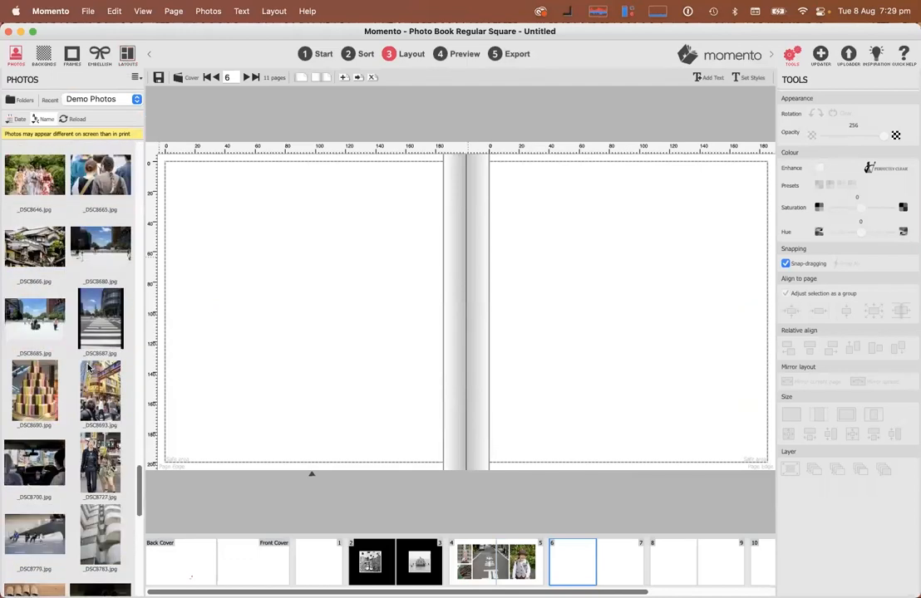
pyautogui.moveTo(32, 156); pyautogui.dragTo(300, 318)
pyautogui.moveTo(100, 174); pyautogui.dragTo(627, 263)
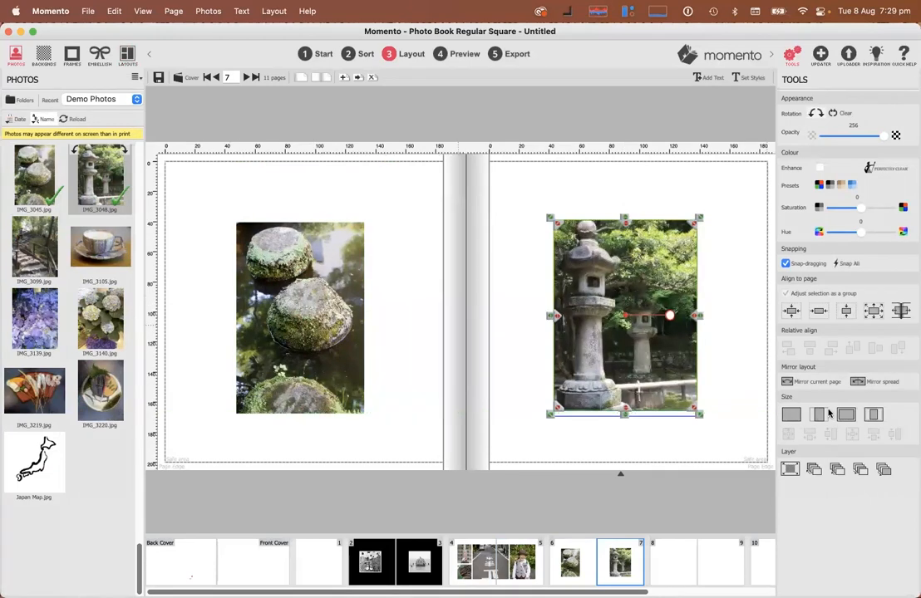
# Try enlarging the lantern and stone photos to full page height, and undo both size changes
pyautogui.click(819, 416)
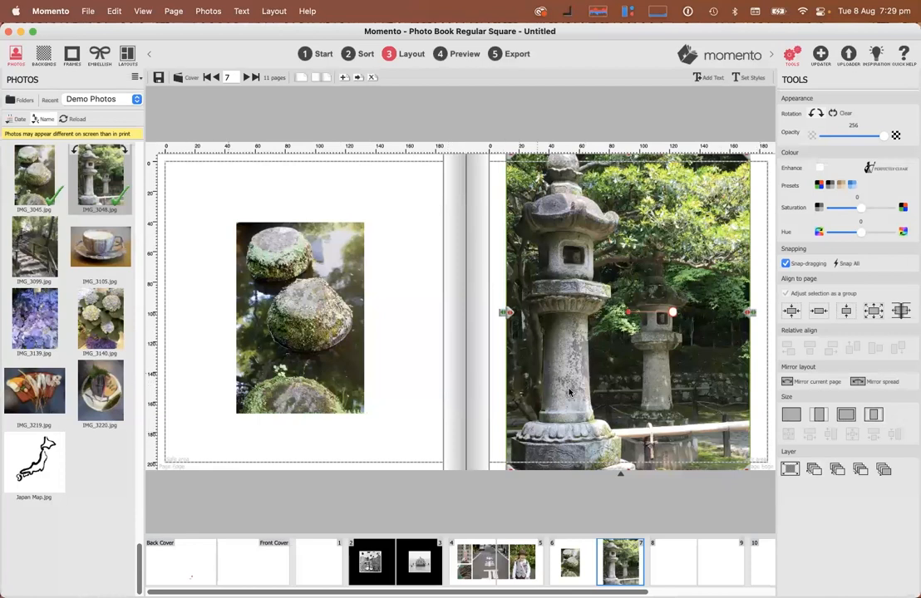
pyautogui.click(293, 297)
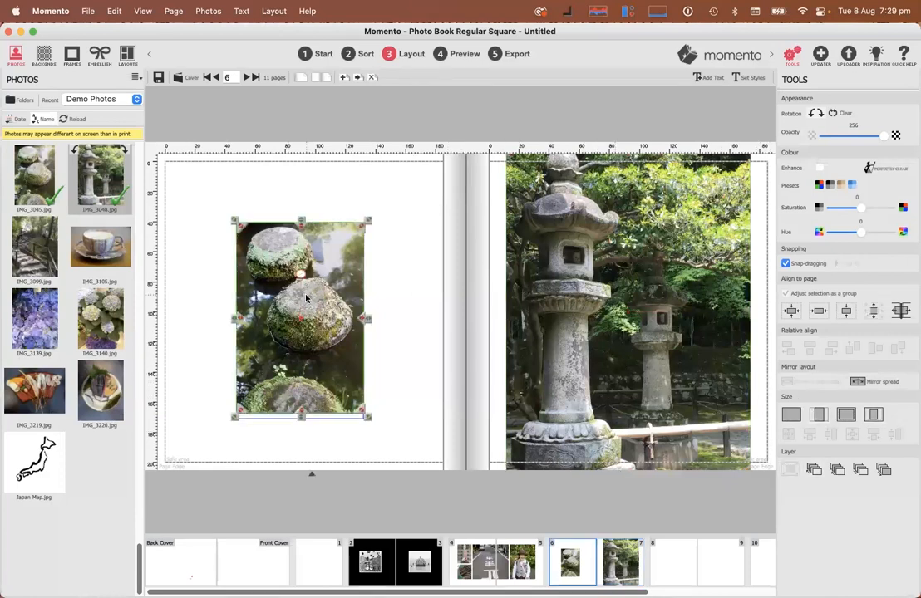
pyautogui.click(820, 416)
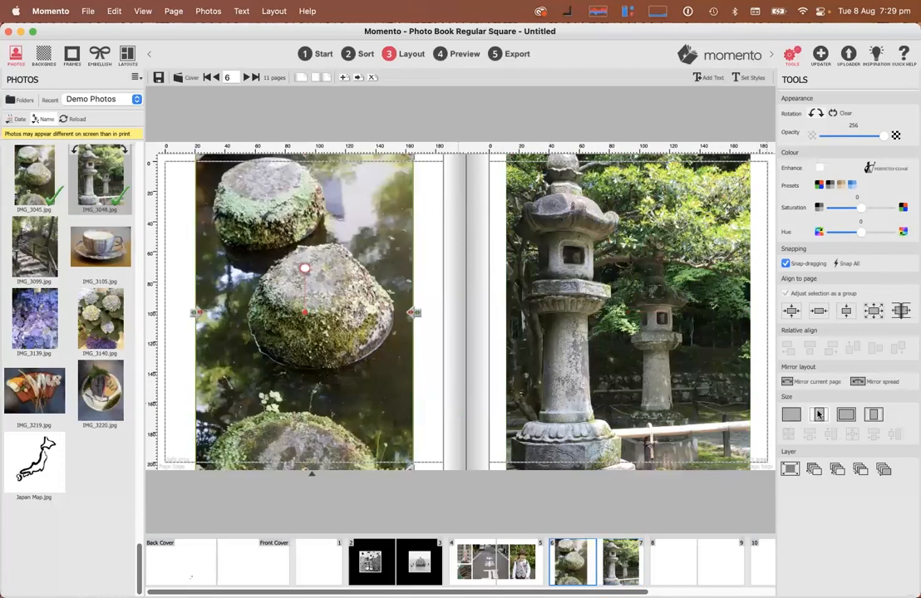
pyautogui.press('super+z')
pyautogui.press('super+z')
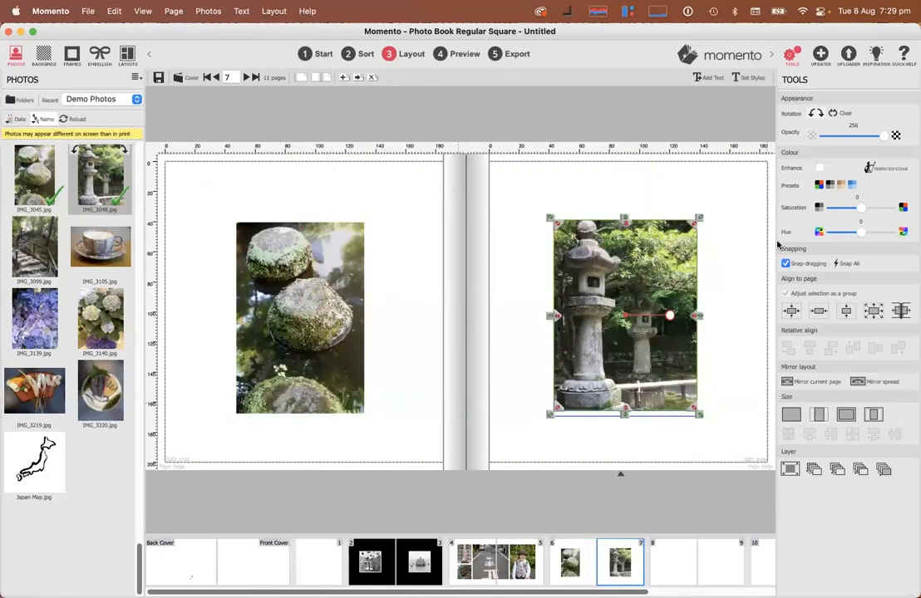
# Place horizontal guides across pages 6 and 7 at about 37 mm and 162 mm and align both photos between them
pyautogui.click(683, 184)
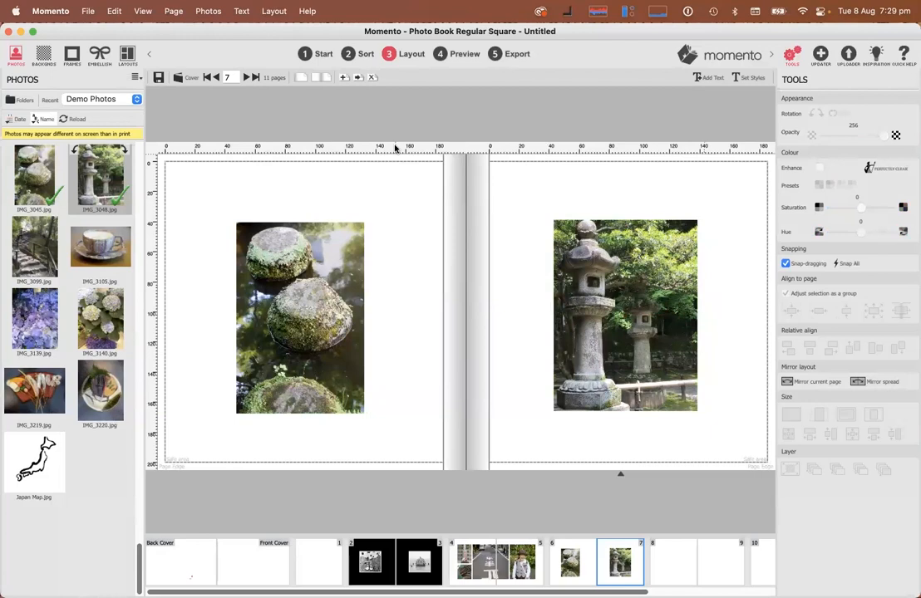
pyautogui.moveTo(395, 148); pyautogui.dragTo(411, 221)
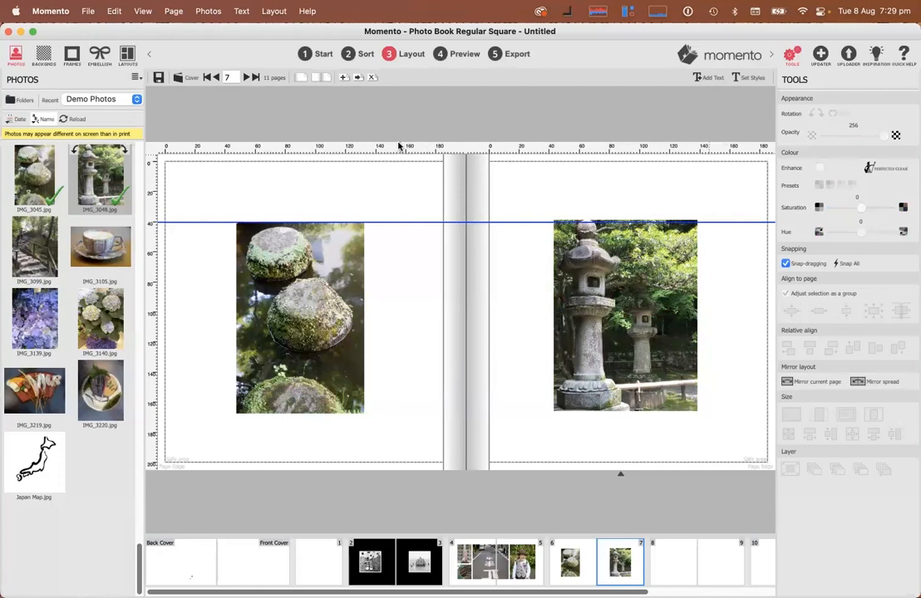
pyautogui.moveTo(397, 149); pyautogui.dragTo(421, 424)
pyautogui.moveTo(420, 416); pyautogui.dragTo(423, 410)
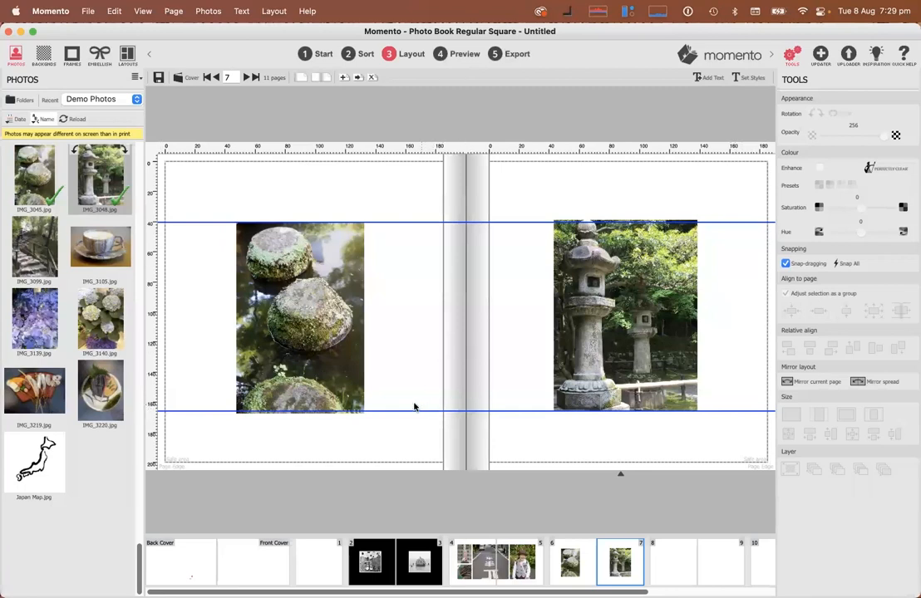
pyautogui.click(411, 413)
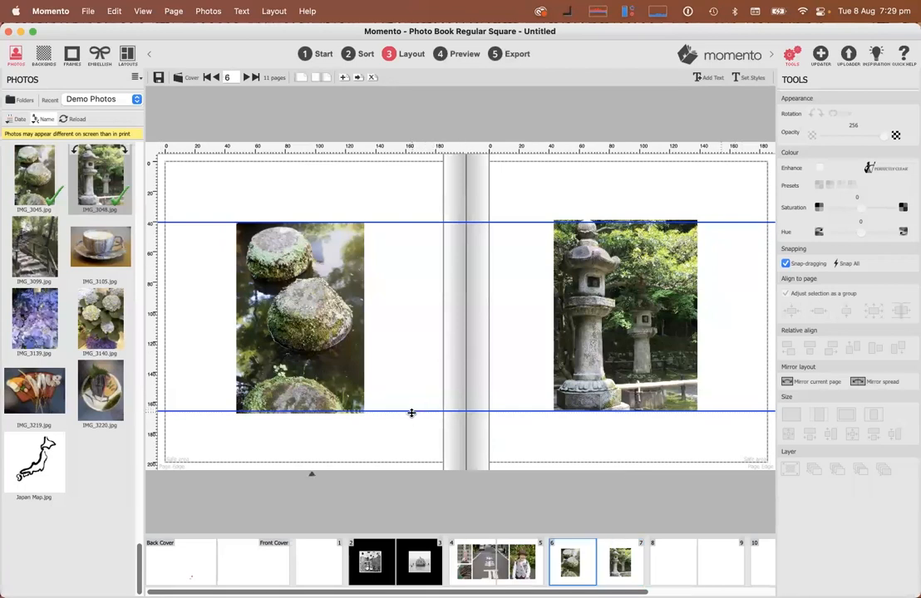
pyautogui.moveTo(744, 413); pyautogui.dragTo(744, 407)
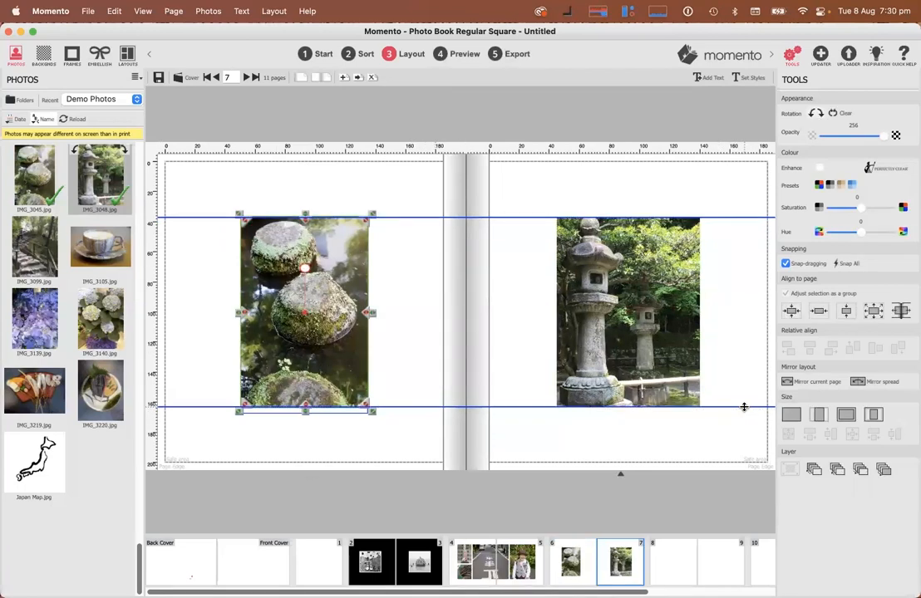
# Place IMG_3139.jpg on page 8 and IMG_3140.jpg on page 9, aligning both between the two horizontal guides
pyautogui.click(685, 562)
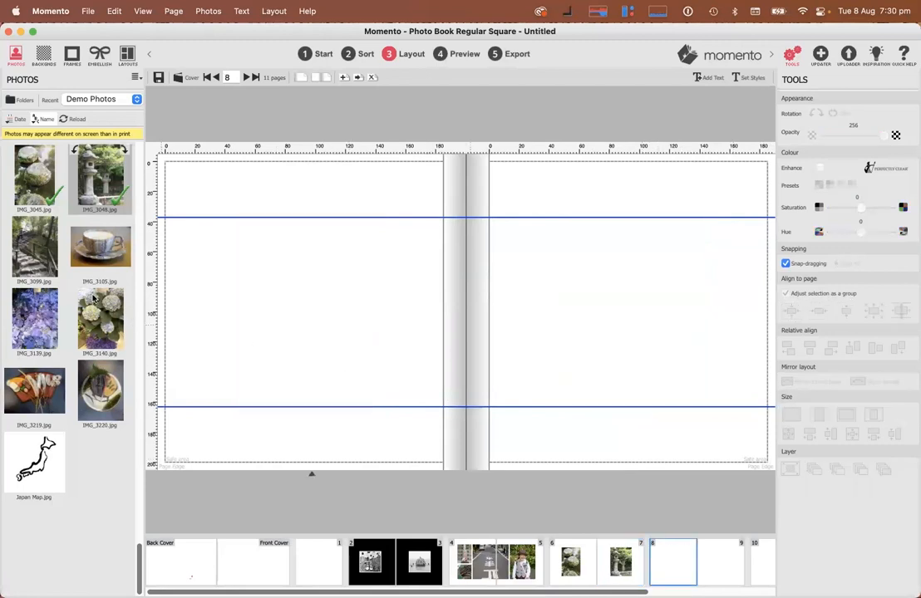
pyautogui.moveTo(43, 308); pyautogui.dragTo(315, 321)
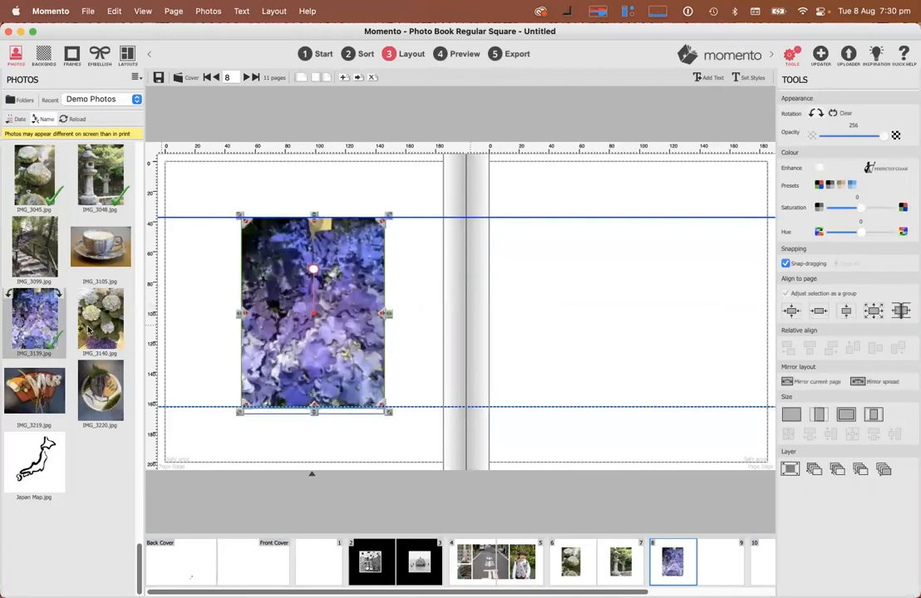
pyautogui.moveTo(420, 270); pyautogui.dragTo(633, 312)
pyautogui.moveTo(638, 265); pyautogui.dragTo(638, 267)
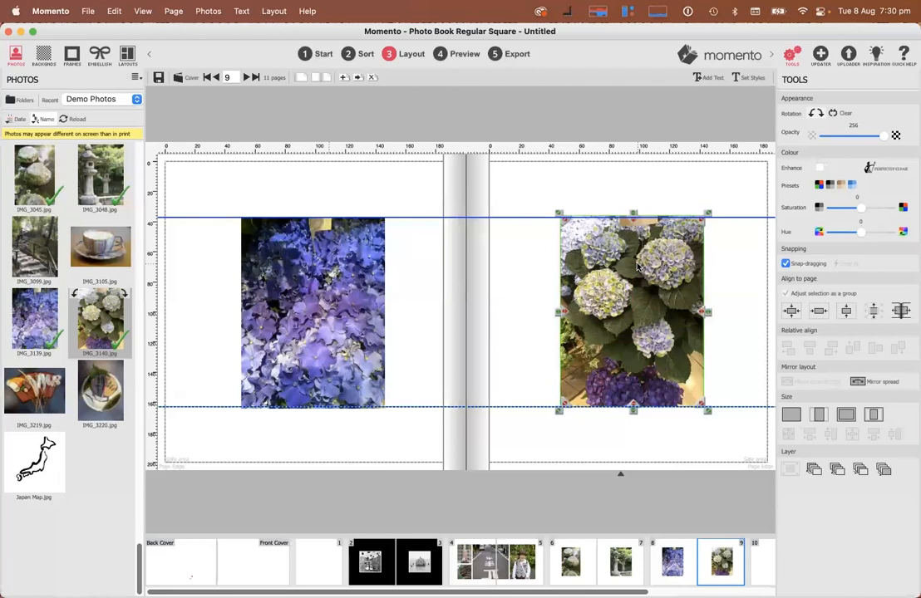
pyautogui.moveTo(636, 267); pyautogui.dragTo(641, 267)
pyautogui.moveTo(337, 281); pyautogui.dragTo(339, 277)
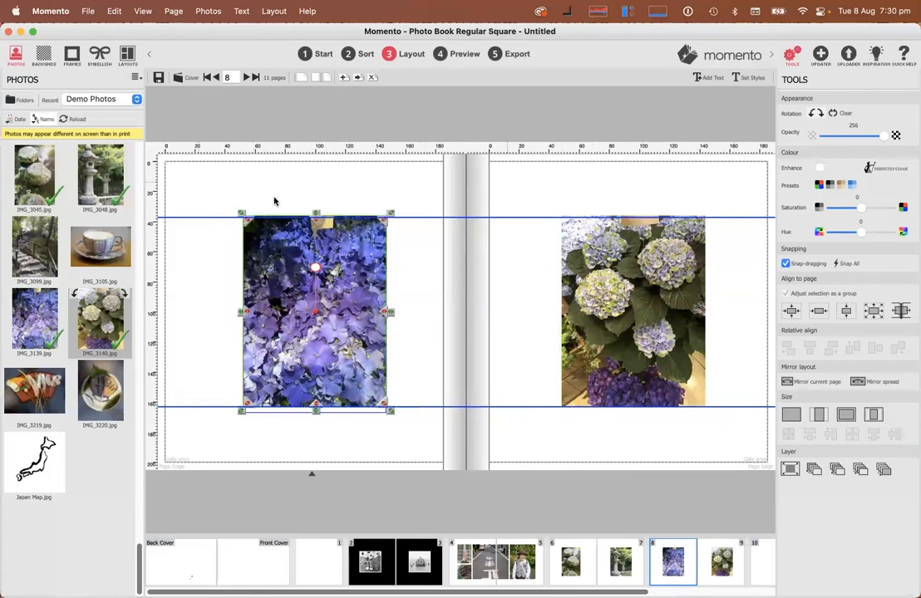
# Go to page 1 and switch the photo source to the recent Japan Icons folder
pyautogui.click(217, 77)
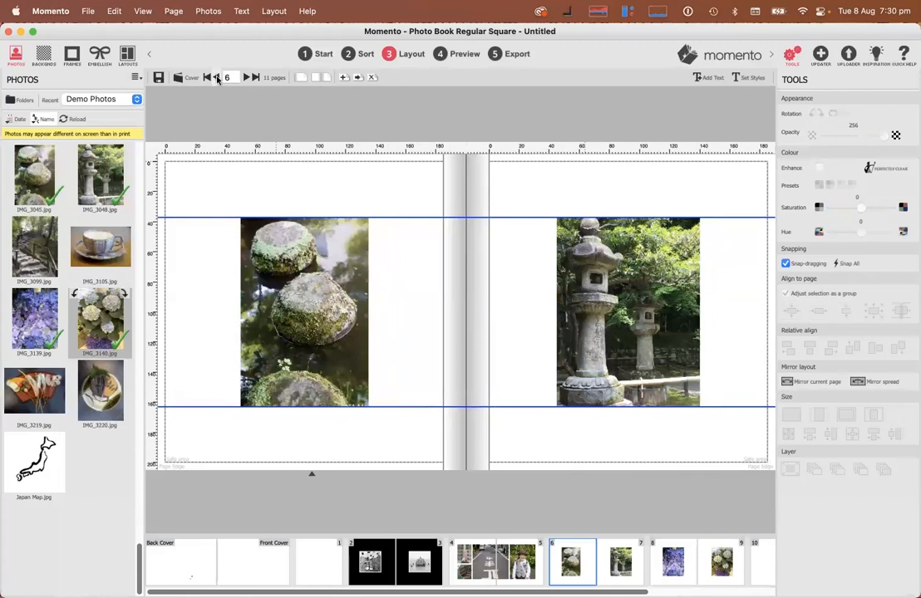
pyautogui.click(319, 557)
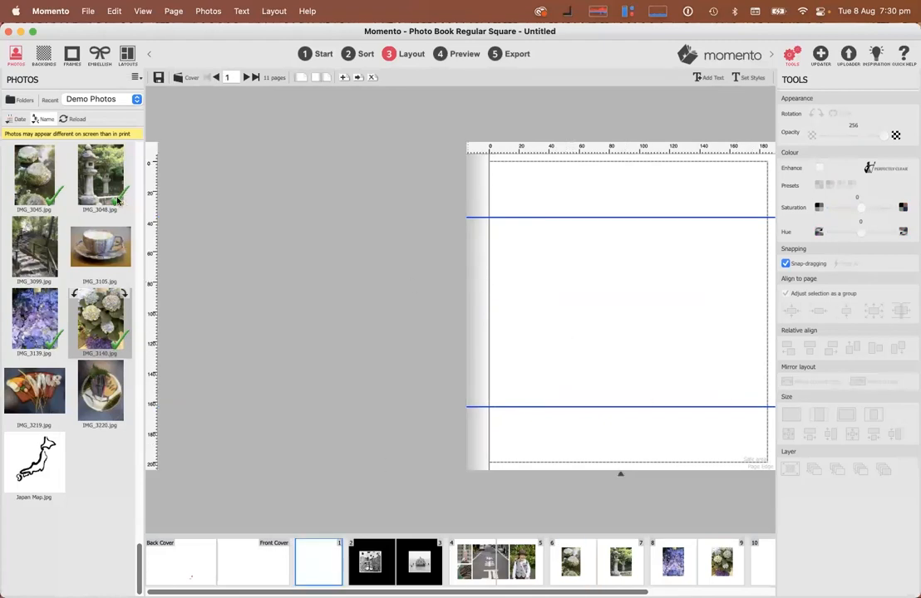
pyautogui.scroll(15, 120, 210)
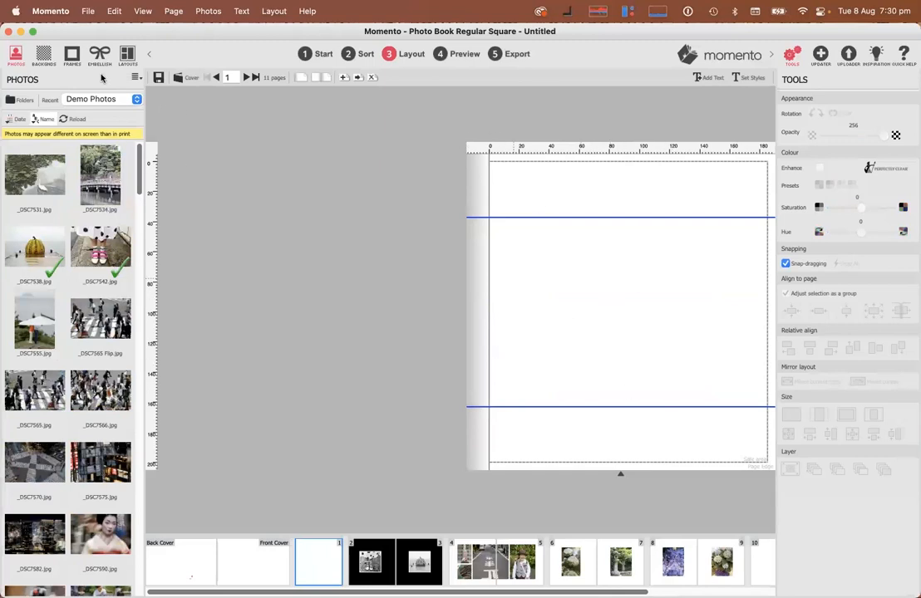
pyautogui.click(23, 99)
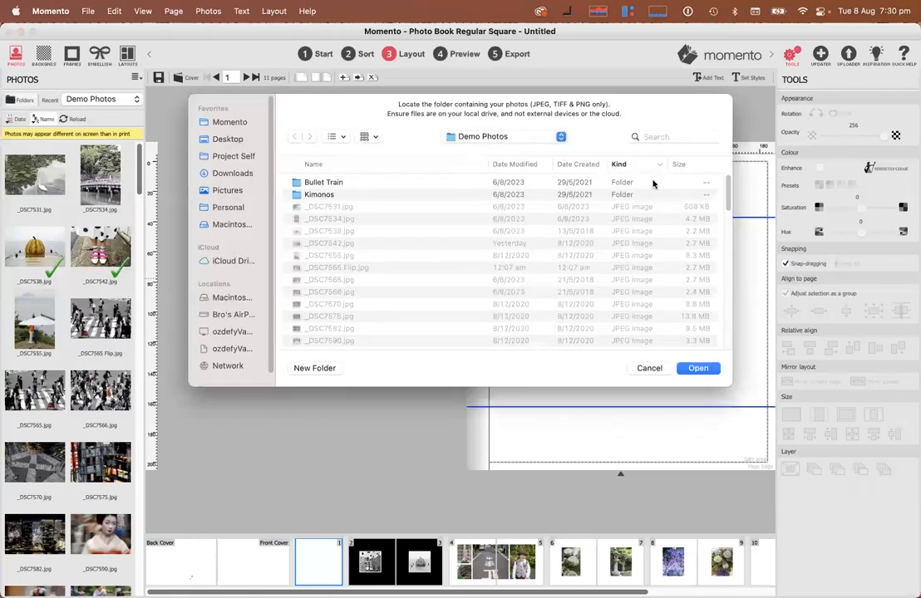
pyautogui.click(649, 371)
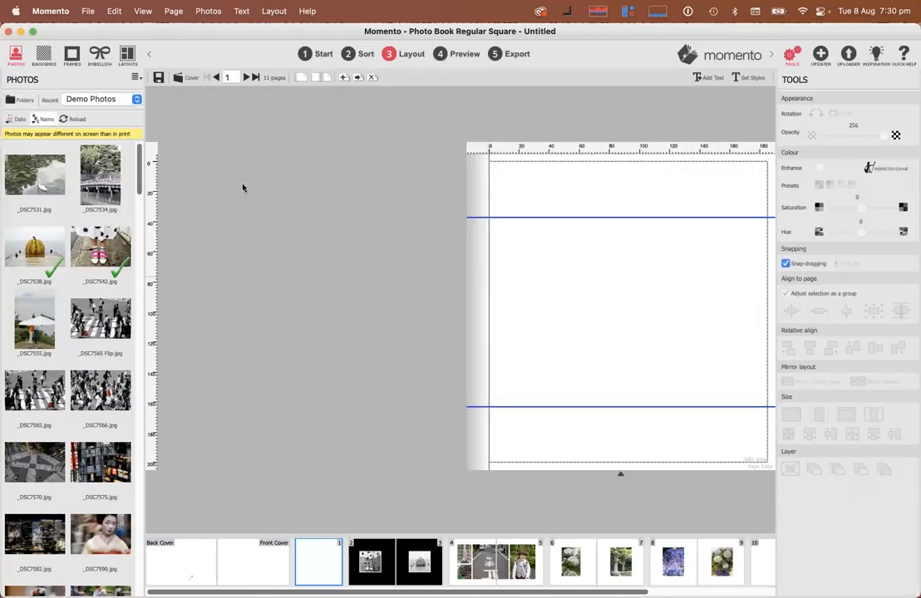
pyautogui.click(137, 99)
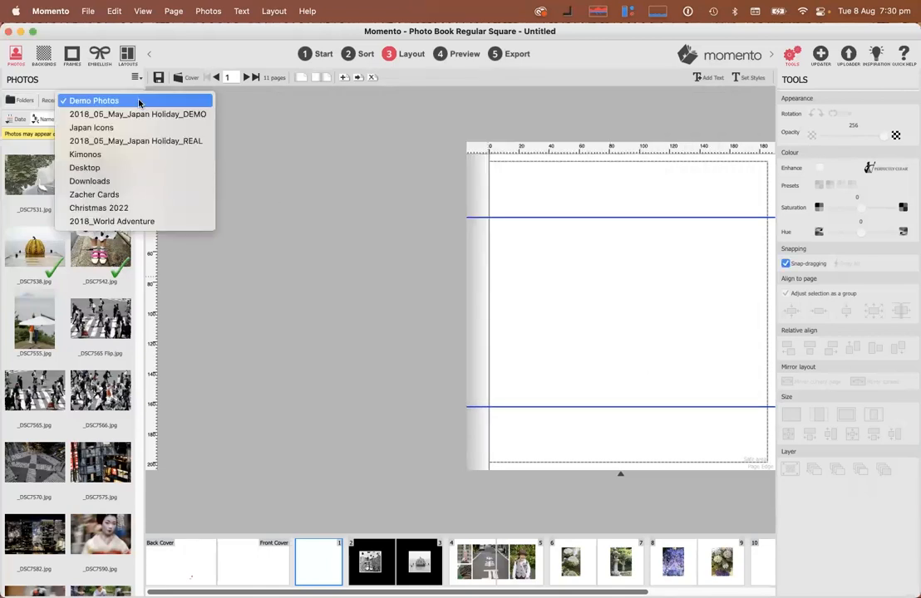
pyautogui.click(105, 129)
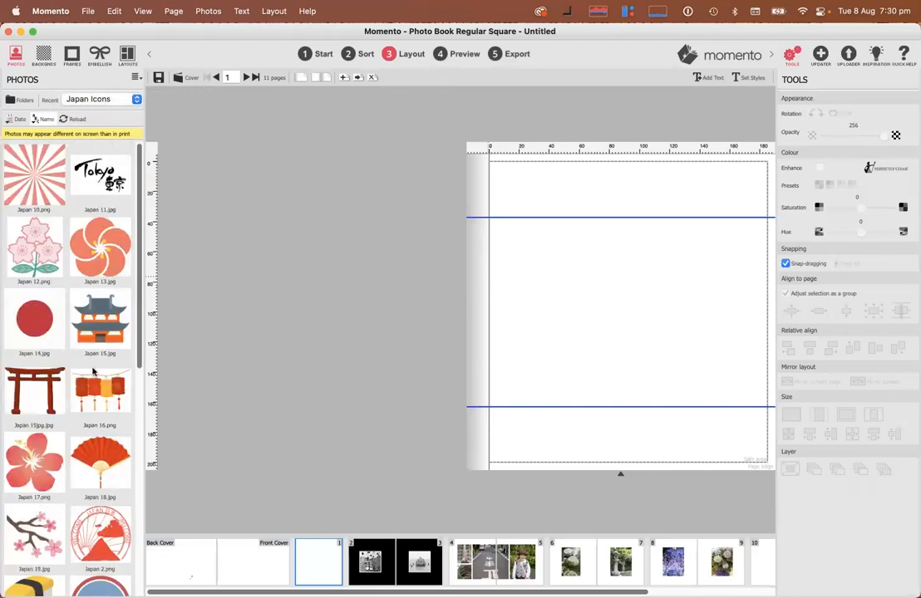
# Place the Japan.png illustration on page 1 and centre it on the page
pyautogui.scroll(-5, 96, 366)
pyautogui.moveTo(97, 458); pyautogui.dragTo(635, 318)
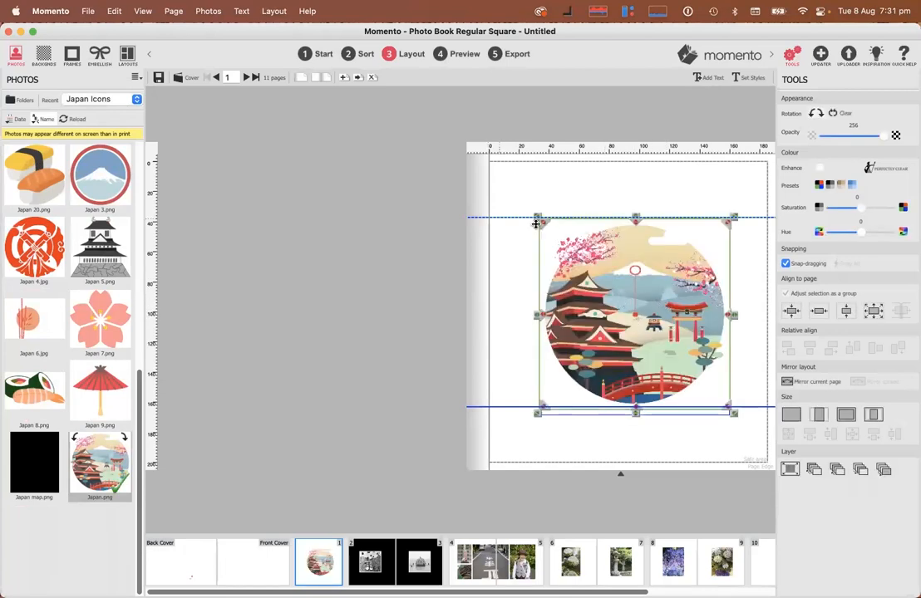
pyautogui.click(792, 312)
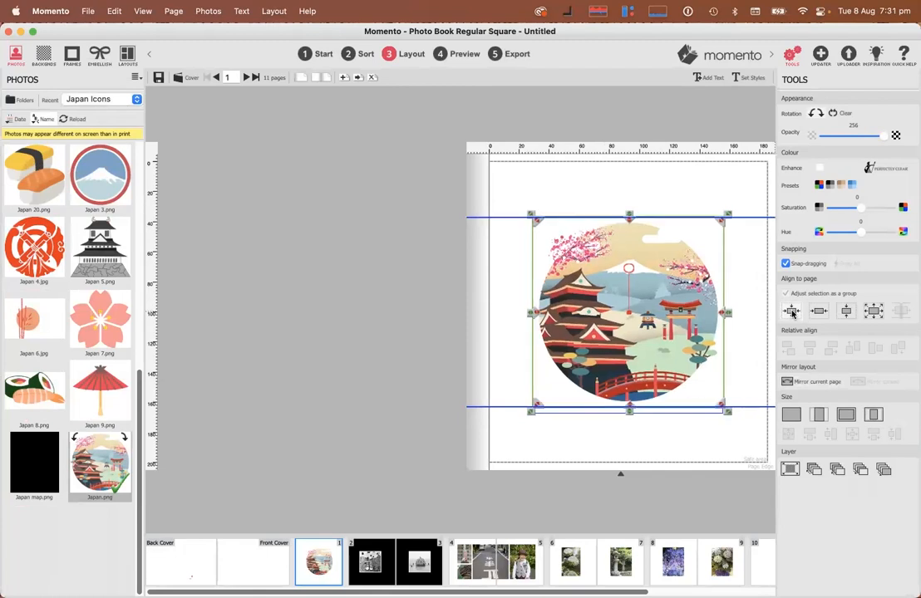
# Add a text box reading "Japan" below the round illustration on page 1
pyautogui.click(720, 187)
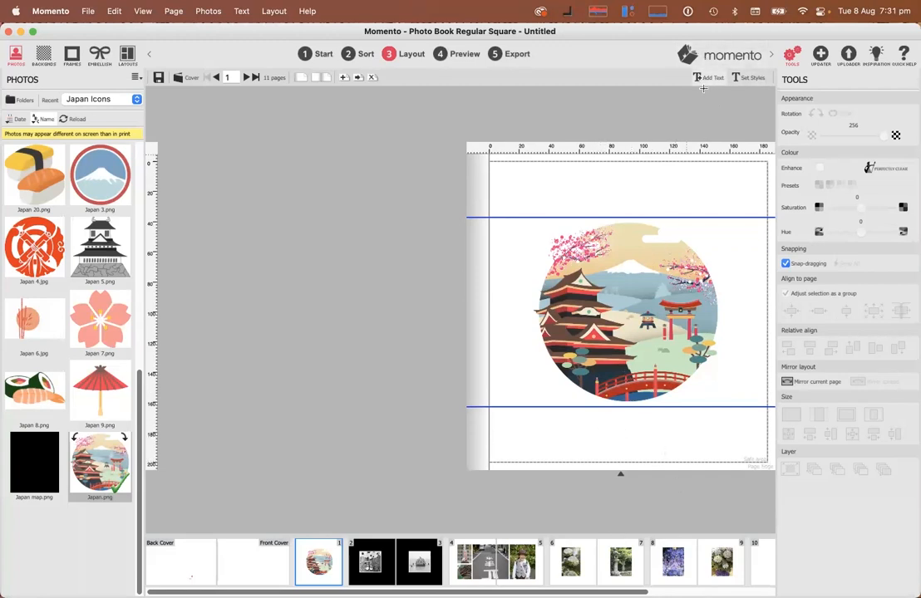
pyautogui.click(641, 423)
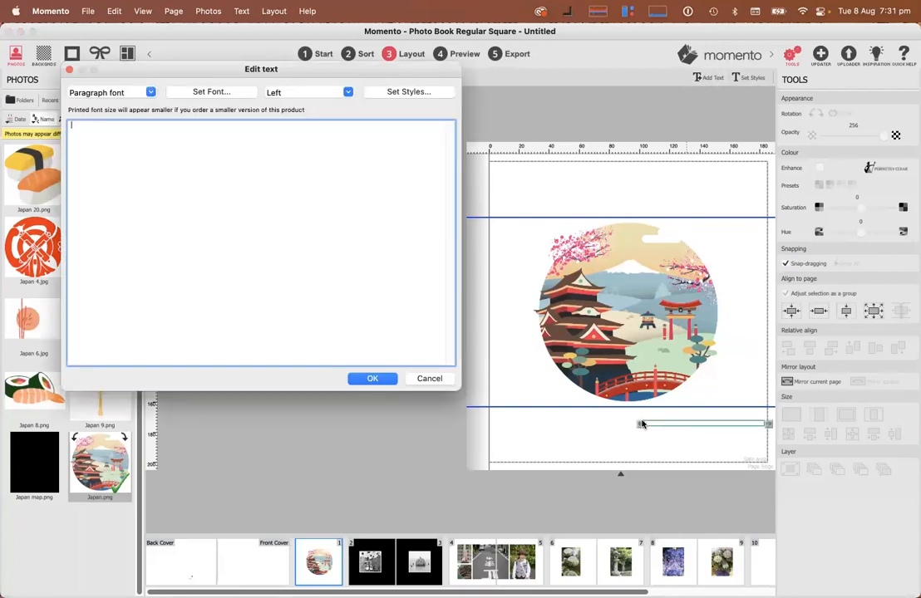
pyautogui.write('Japan')
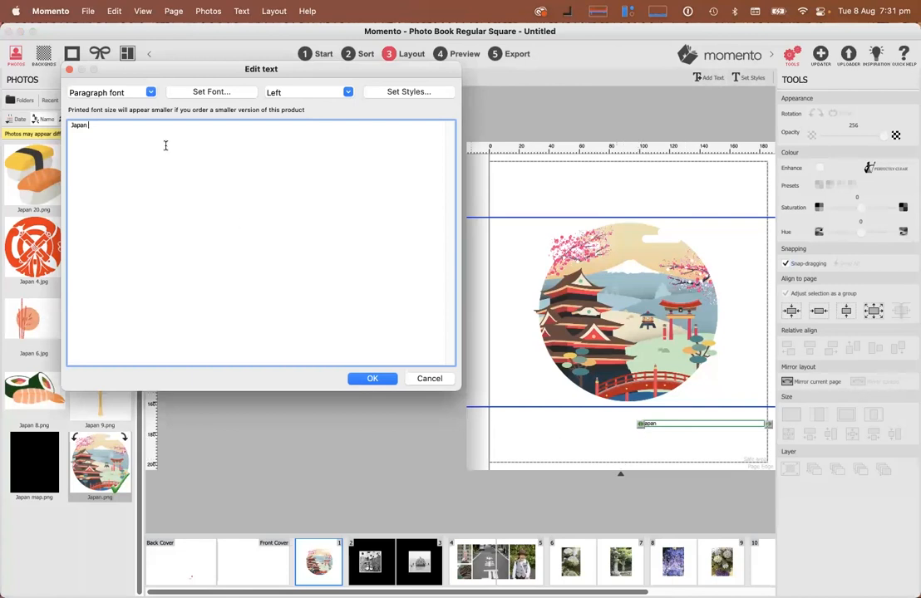
# Set the "Japan" text to Goatskin Brush Personal Use at size 96 and move it over the illustration's upper-right part
pyautogui.click(220, 93)
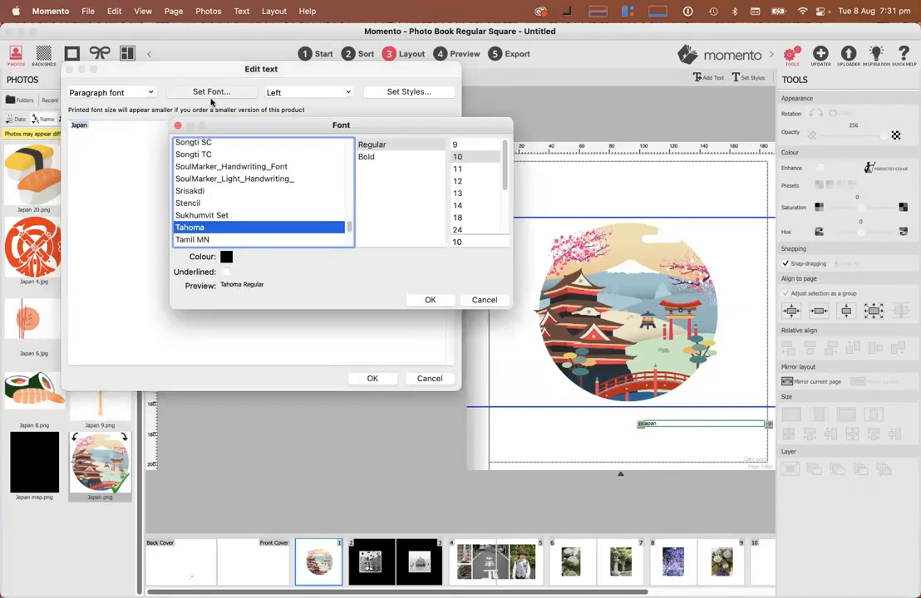
pyautogui.write('go')
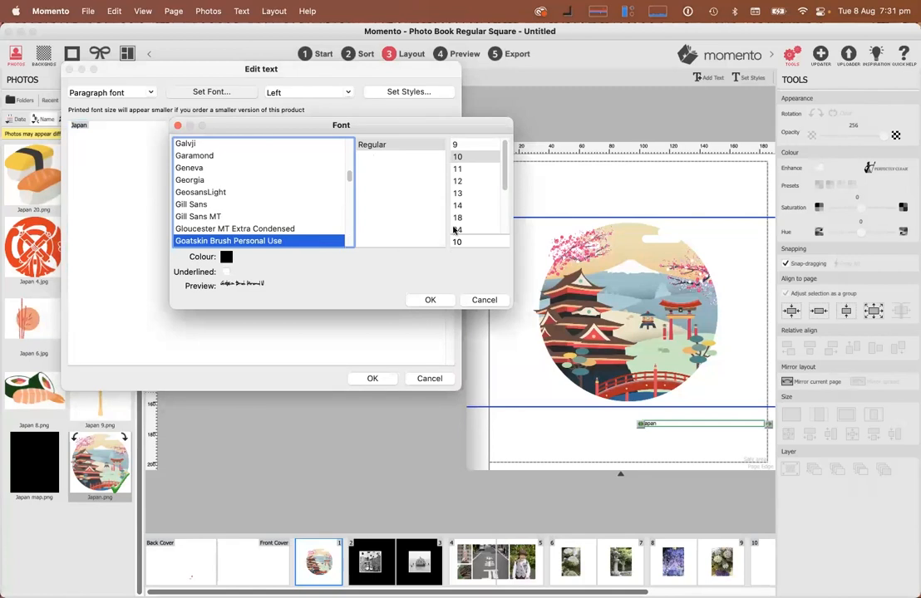
pyautogui.scroll(-3, 471, 206)
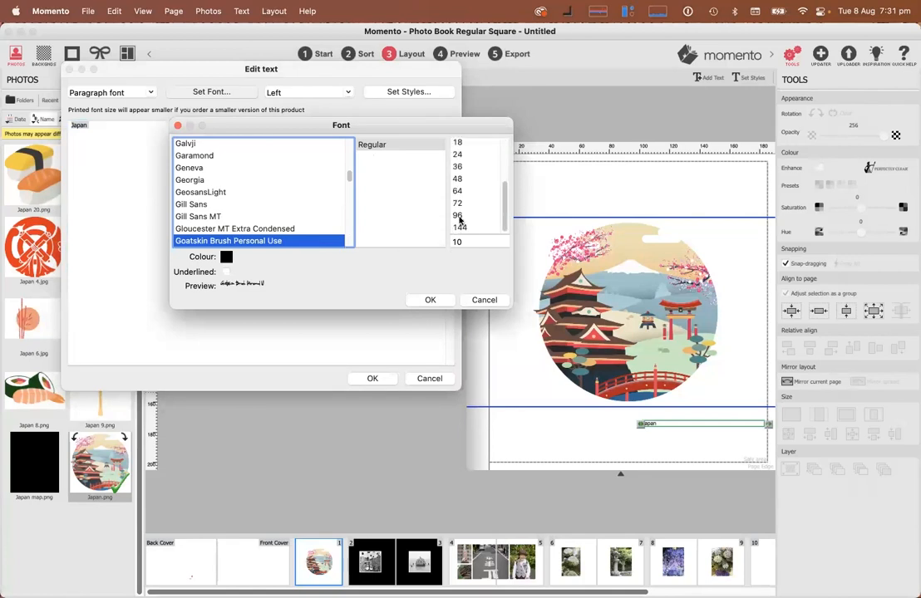
pyautogui.click(459, 215)
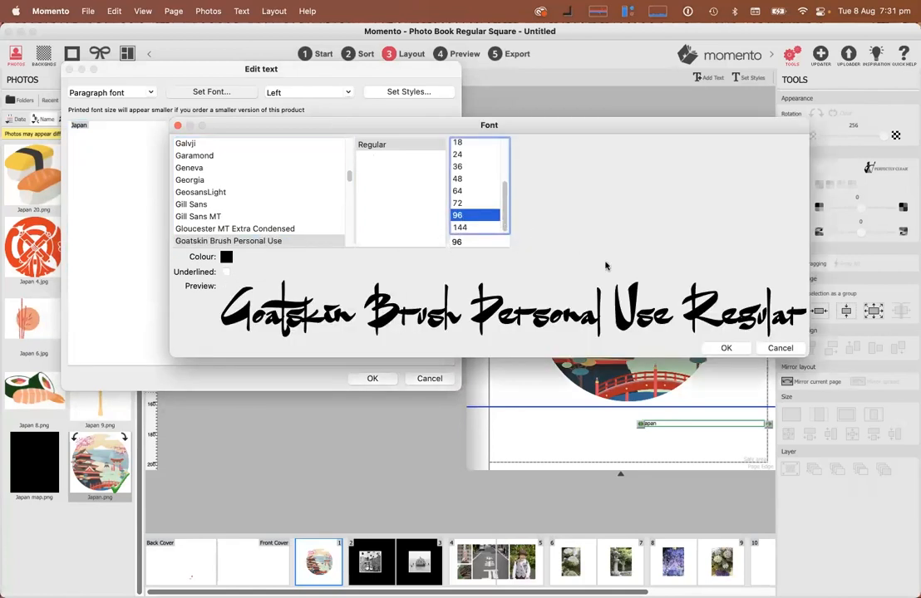
pyautogui.click(725, 348)
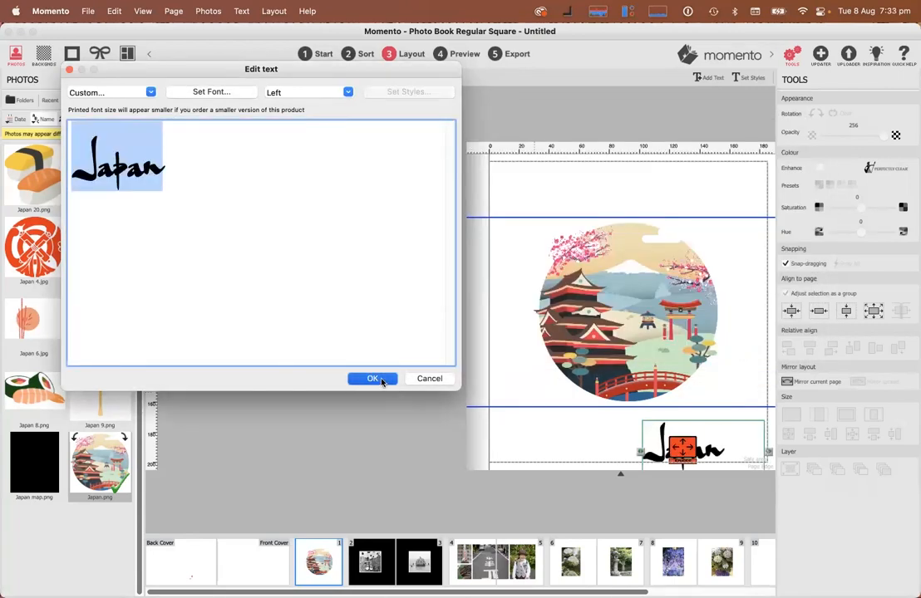
pyautogui.click(376, 378)
pyautogui.moveTo(713, 453); pyautogui.dragTo(706, 236)
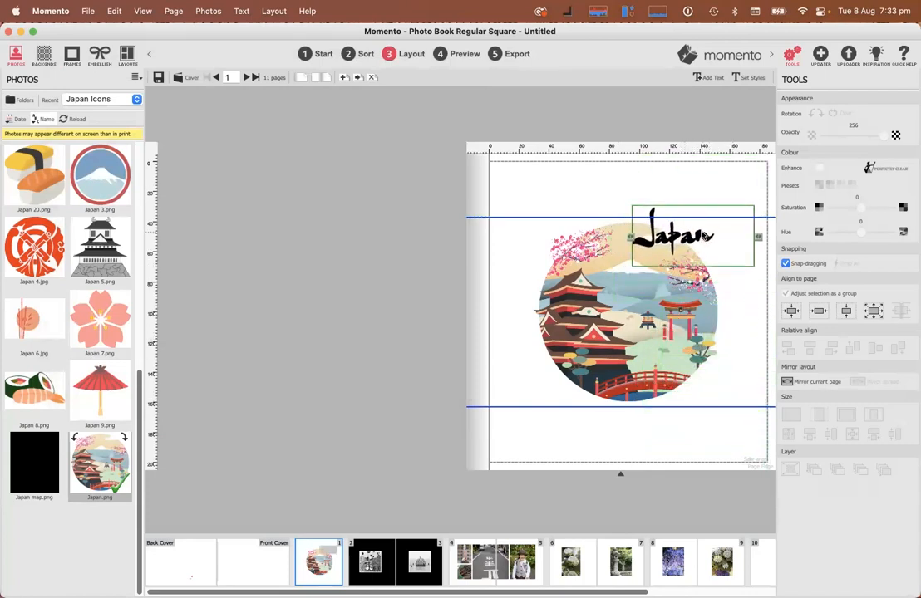
pyautogui.click(699, 179)
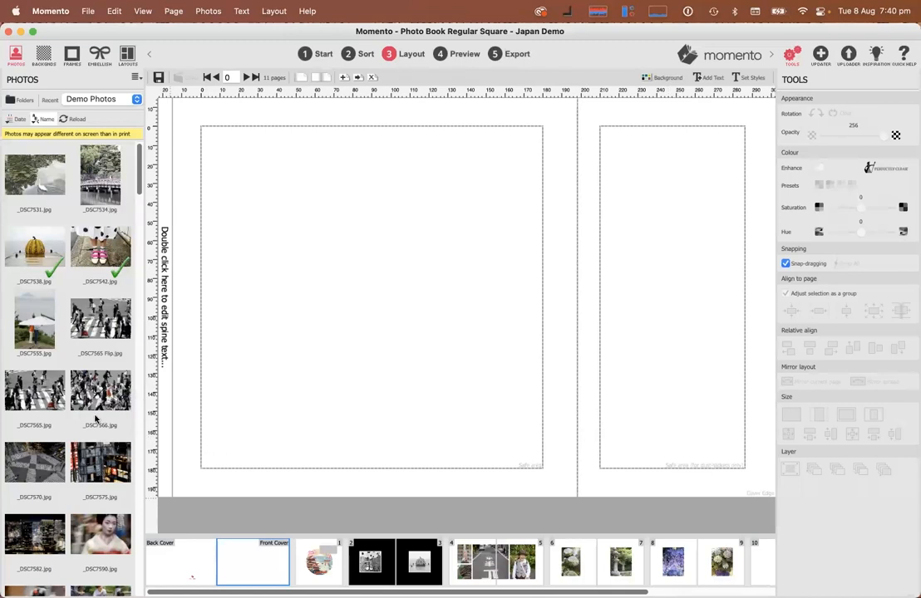
# Place _DSC7590.jpg on the front cover, enlarge it to fill the whole cover and shift the image left inside its frame
pyautogui.moveTo(106, 538); pyautogui.dragTo(380, 275)
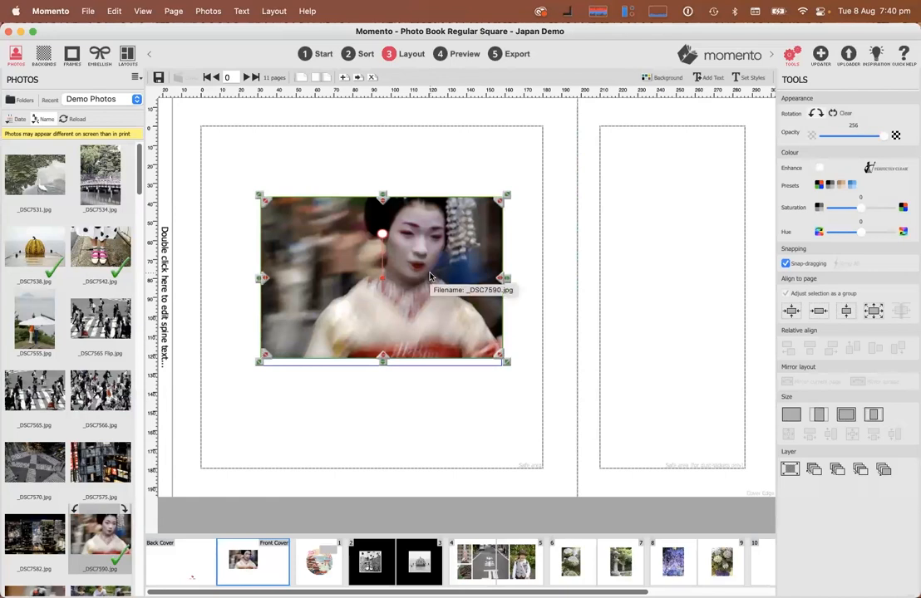
pyautogui.click(790, 416)
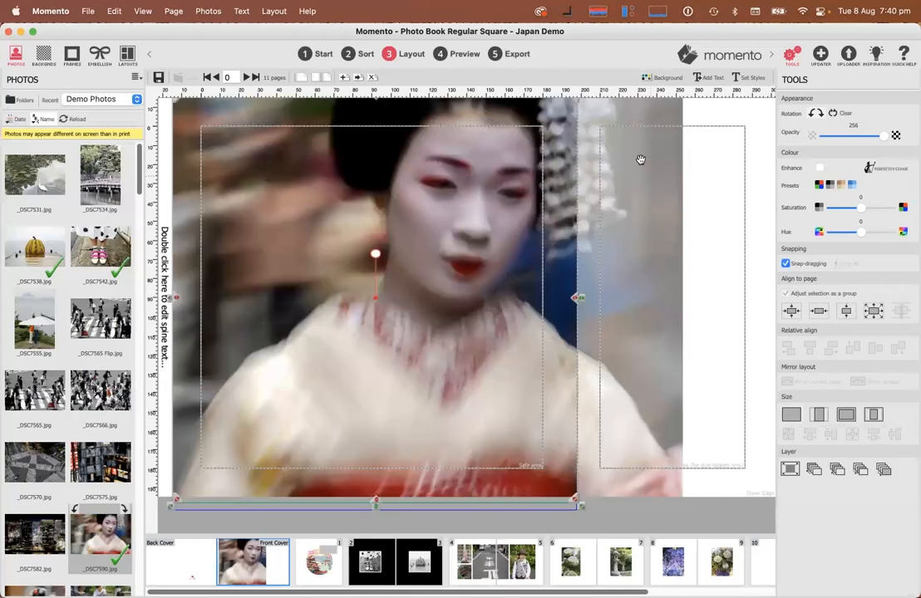
pyautogui.moveTo(630, 158); pyautogui.dragTo(583, 153)
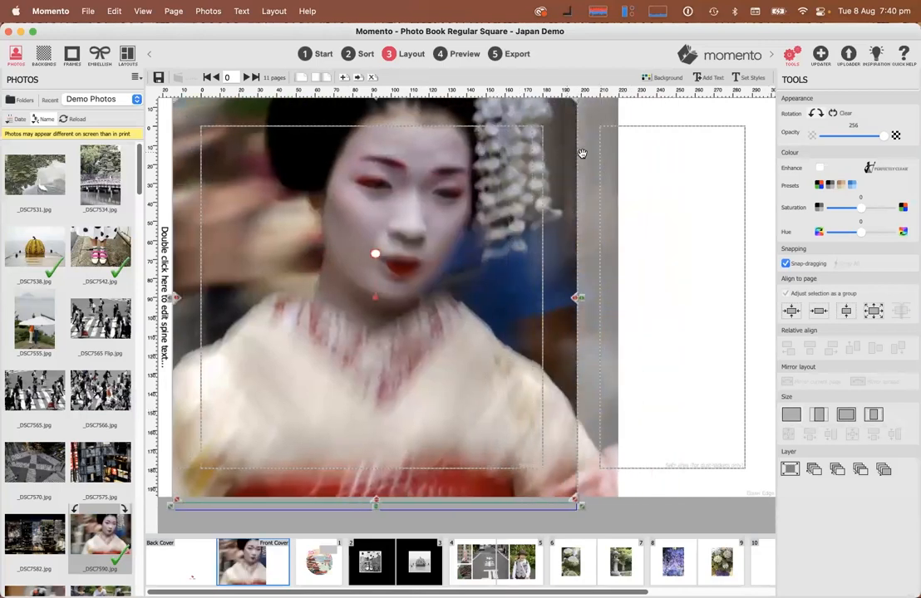
# Set the cover background colour to the red sampled from the kimono sash in the front cover photo
pyautogui.click(696, 245)
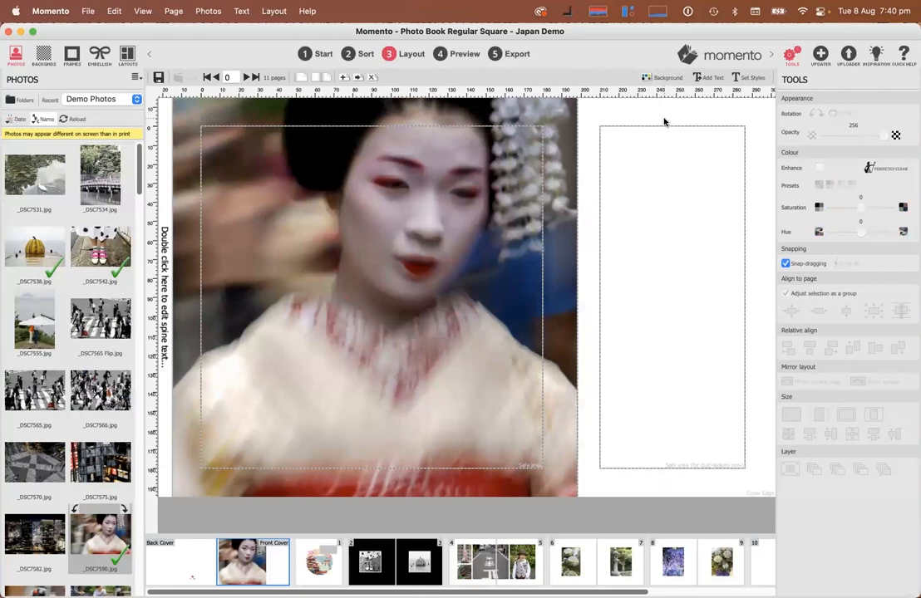
pyautogui.click(657, 77)
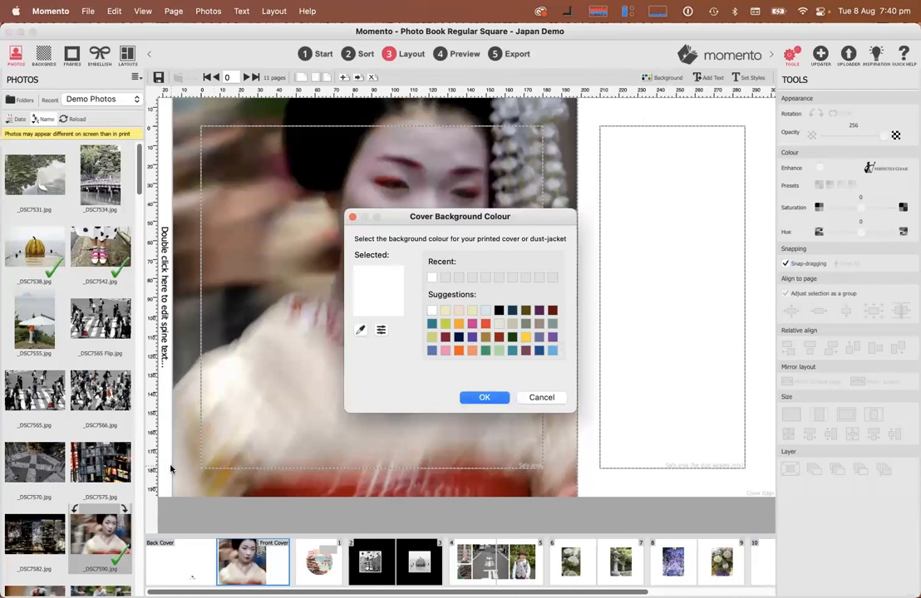
pyautogui.click(445, 338)
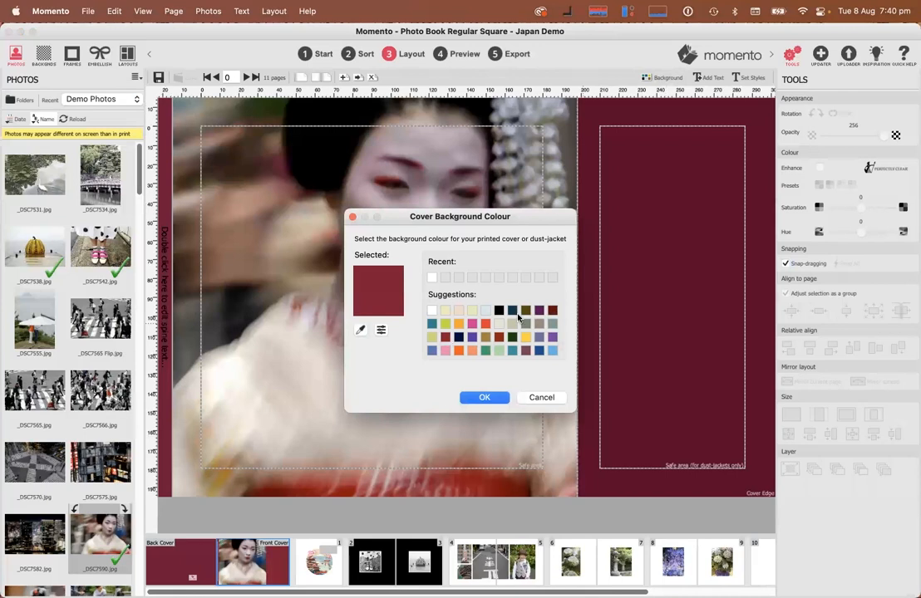
pyautogui.click(499, 336)
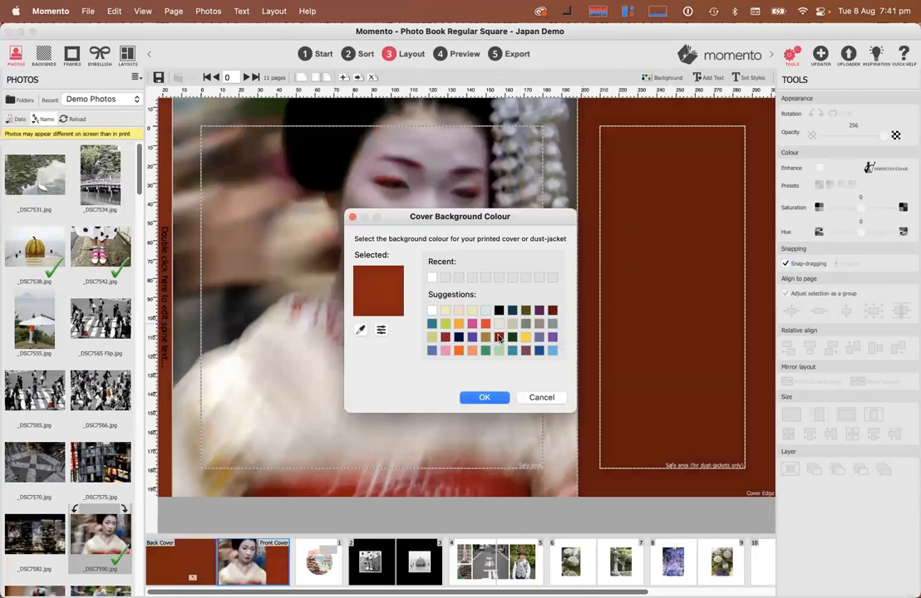
pyautogui.click(360, 330)
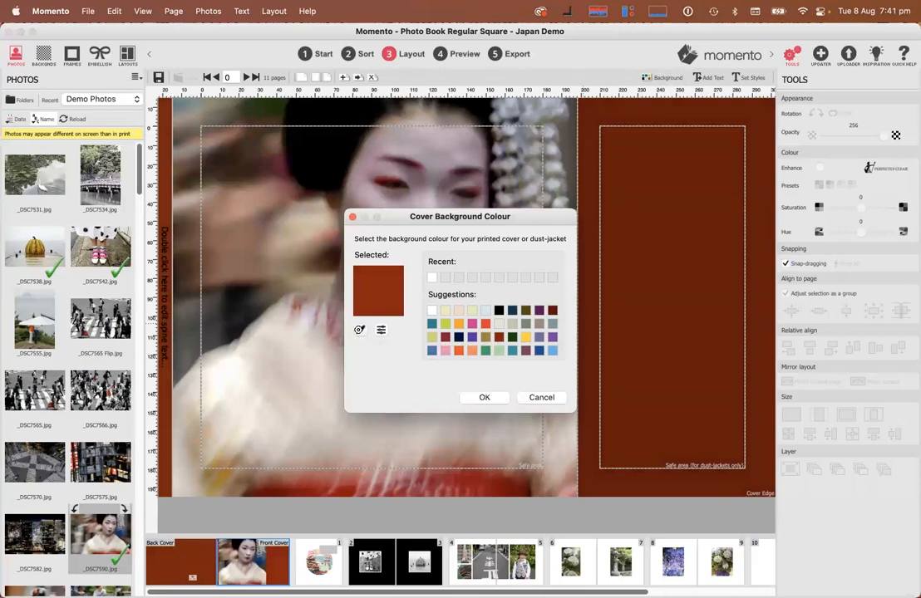
pyautogui.click(486, 485)
pyautogui.click(484, 398)
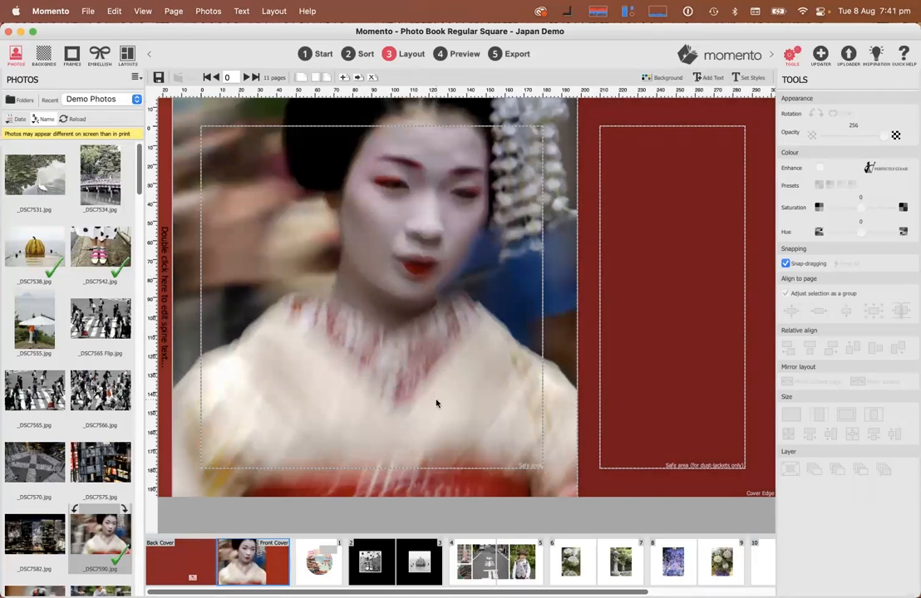
# Set the spine text to "Japan 2018" in Tahoma Regular, size 13
pyautogui.doubleClick(165, 251)
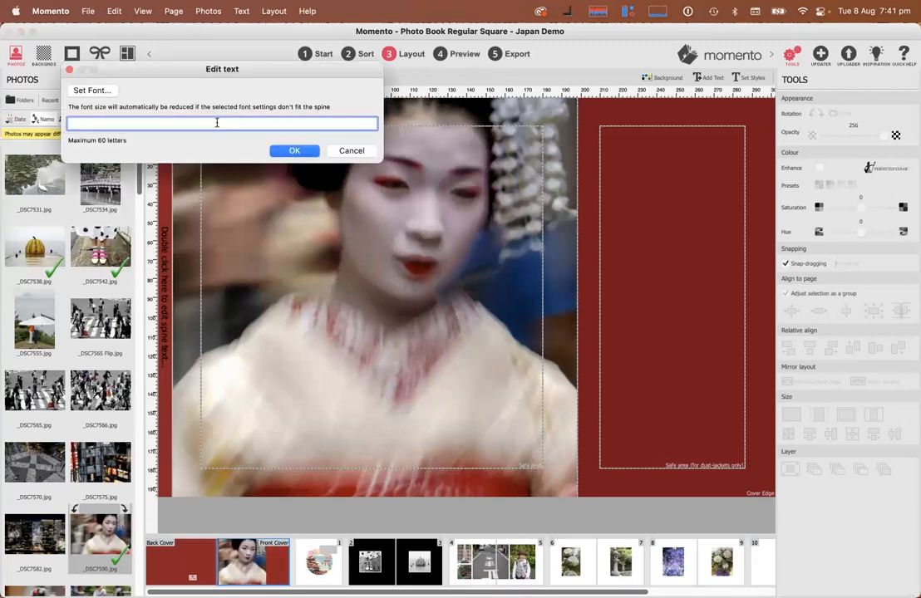
pyautogui.write('Jap')
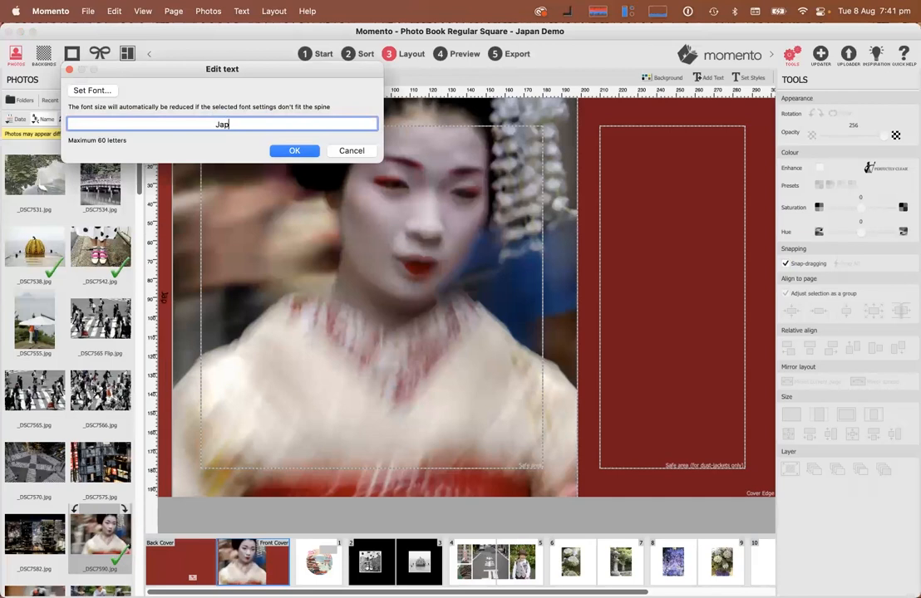
pyautogui.write('an 2018')
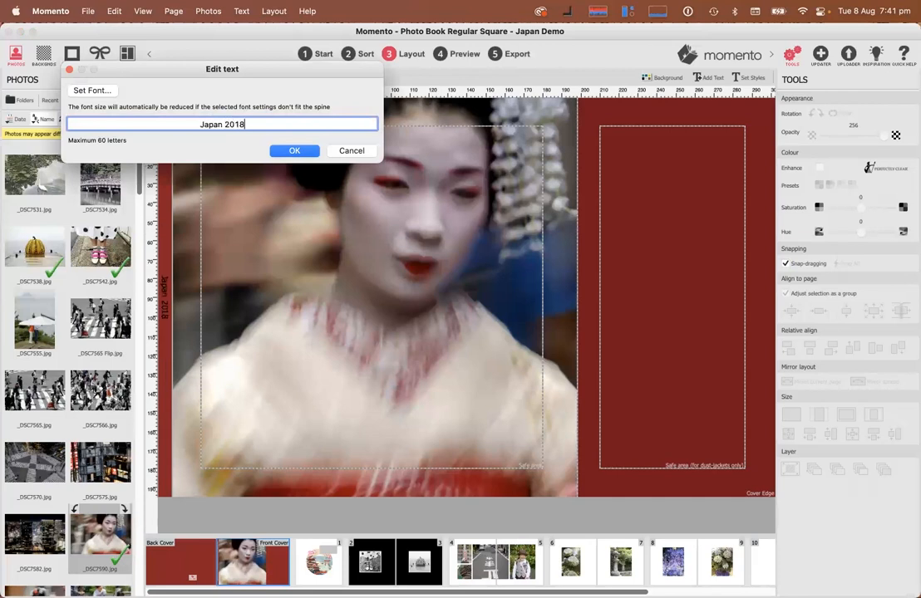
pyautogui.click(98, 91)
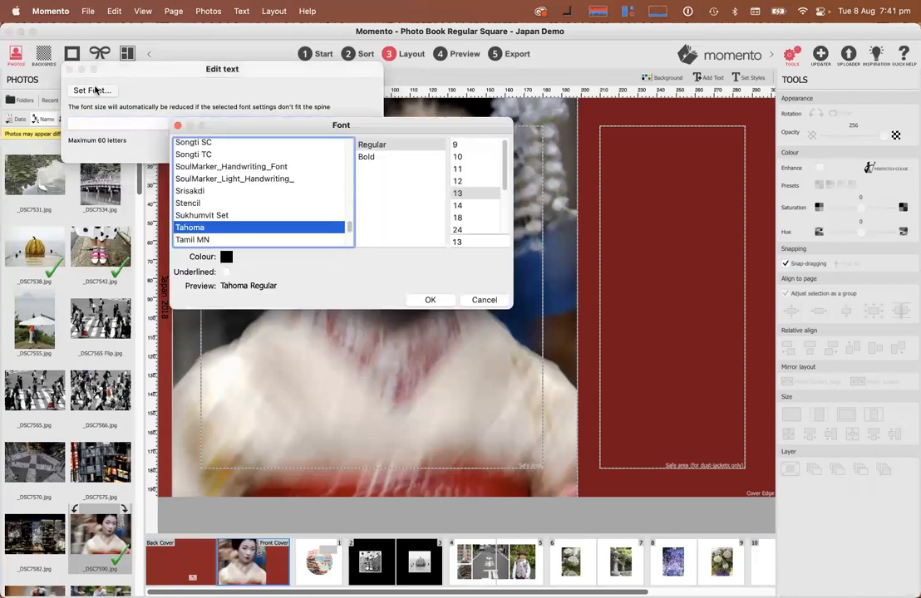
pyautogui.click(428, 303)
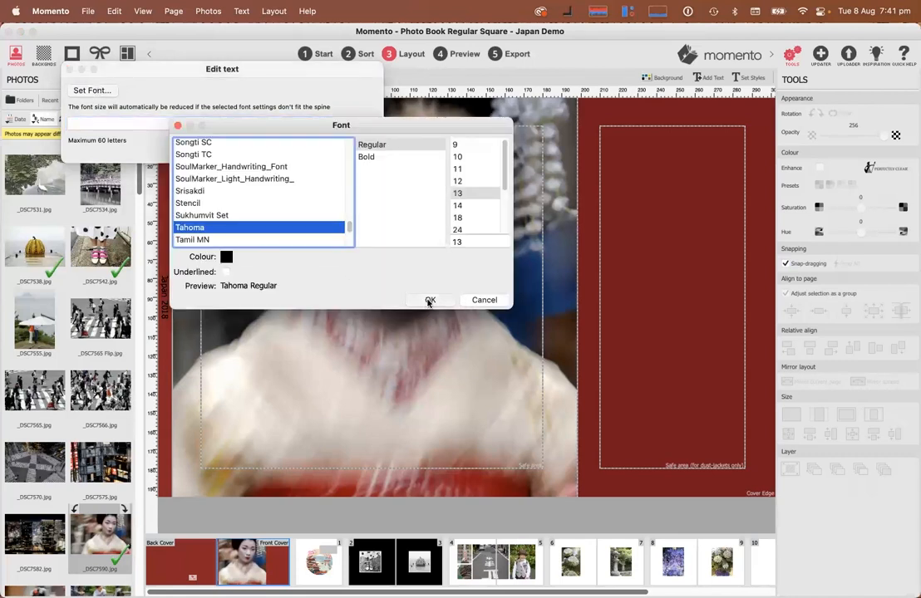
pyautogui.click(295, 151)
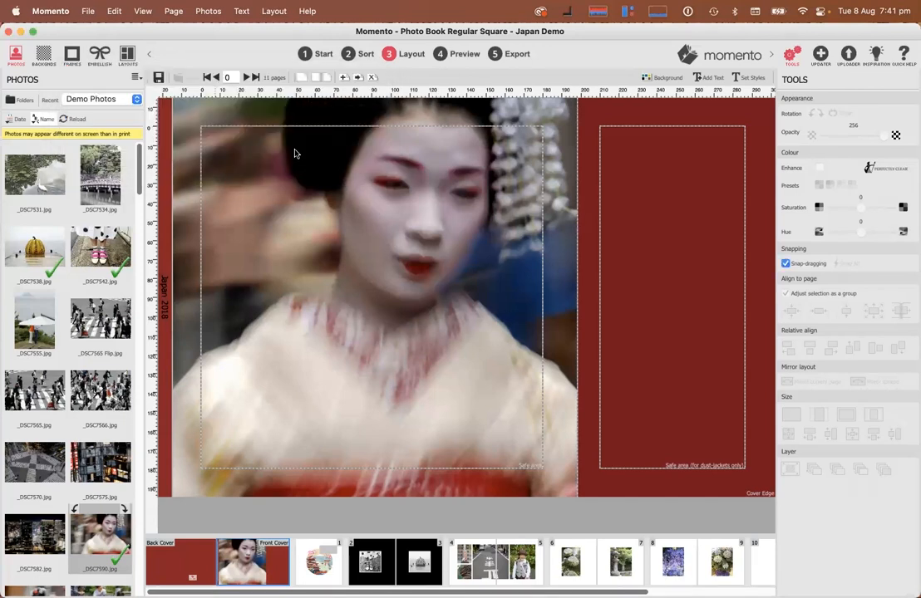
# Place _DSC7592.jpg on the back cover, fit it to the full page and shift the image left inside its frame
pyautogui.click(192, 561)
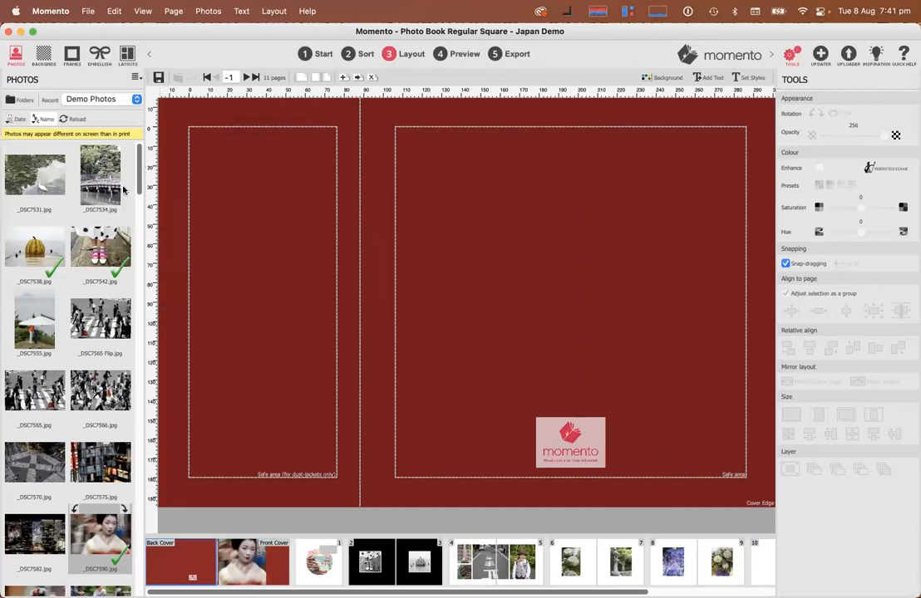
pyautogui.scroll(-3, 132, 174)
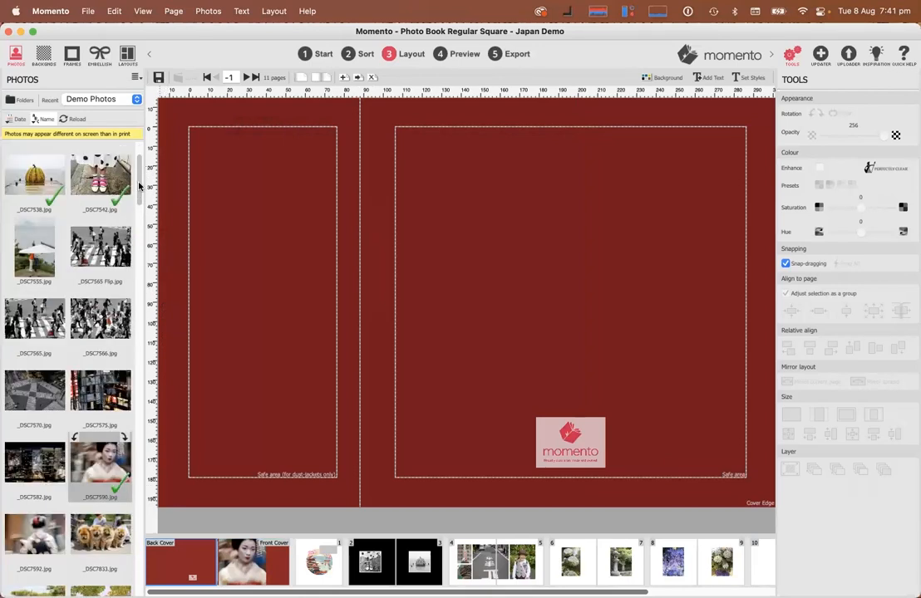
pyautogui.moveTo(27, 455); pyautogui.dragTo(564, 308)
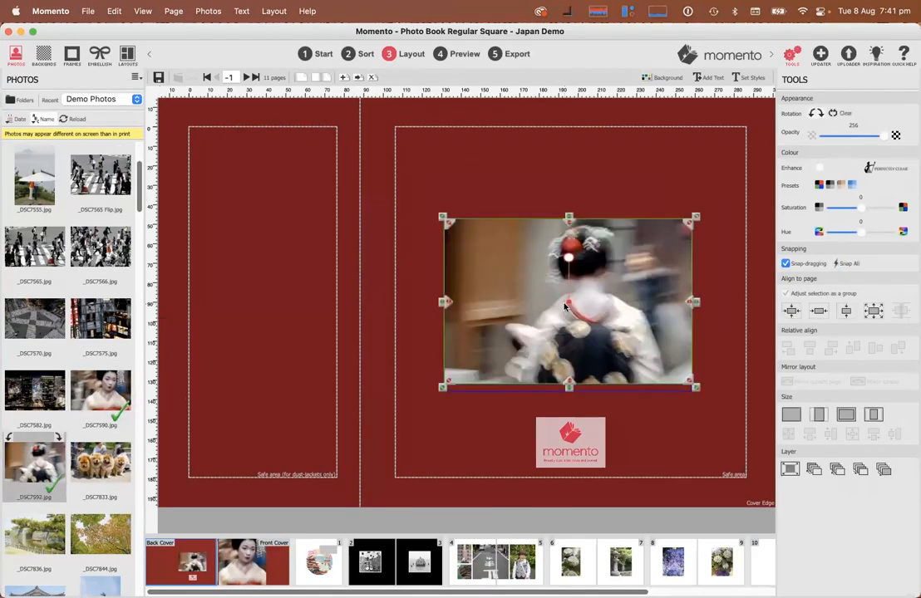
pyautogui.click(790, 416)
pyautogui.moveTo(286, 215); pyautogui.dragTo(226, 209)
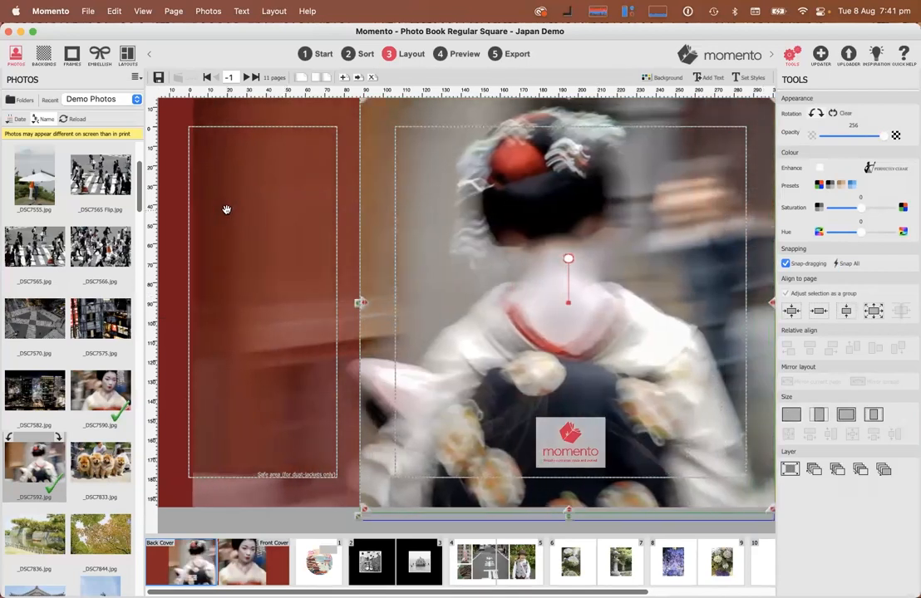
pyautogui.click(147, 102)
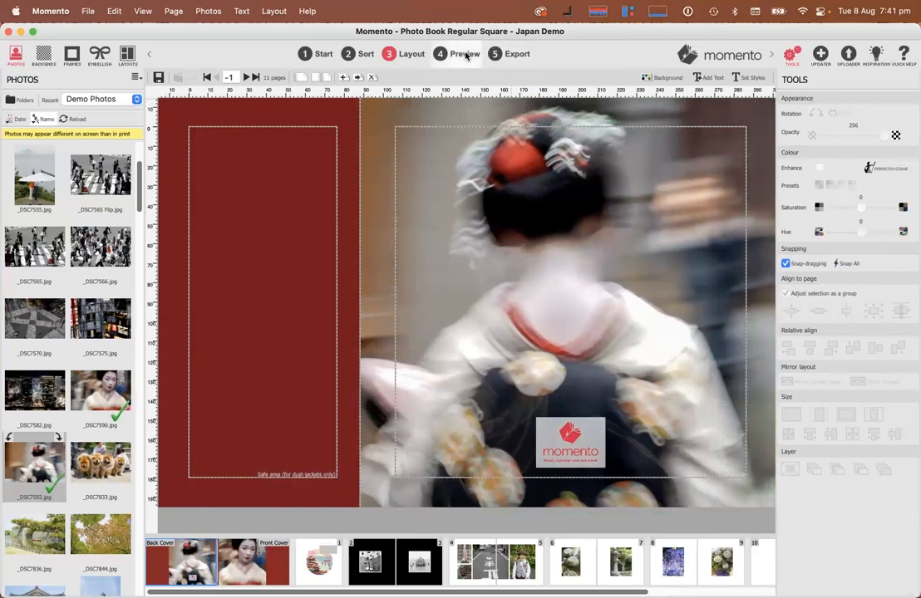
# Save the photo book for export and enter "Japan 2018" as the project title
pyautogui.click(504, 55)
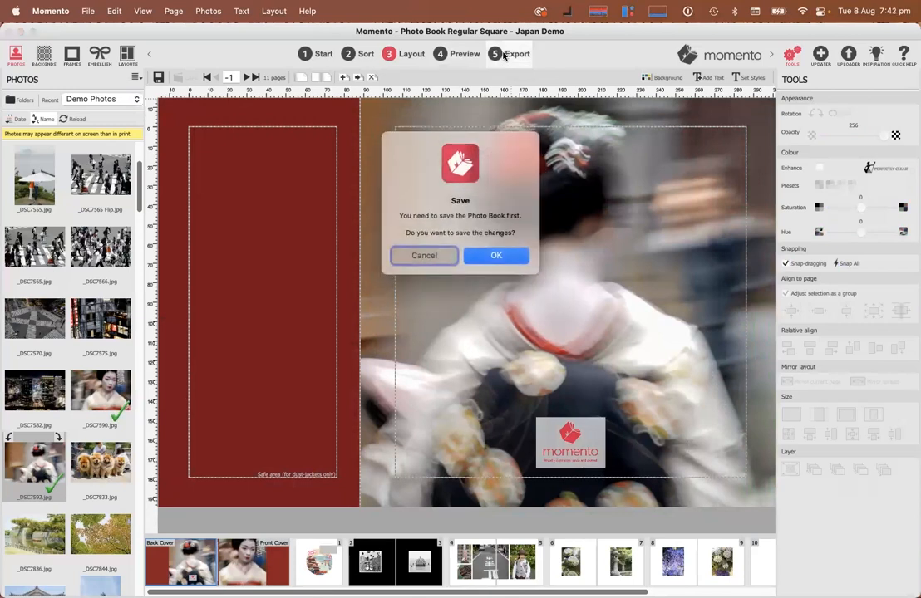
pyautogui.click(496, 255)
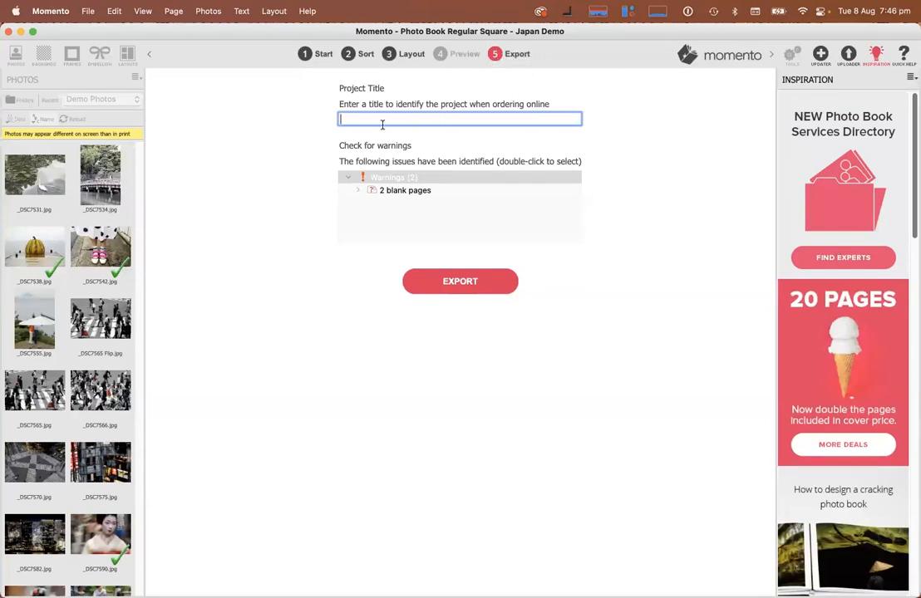
pyautogui.write('Jap')
# Expand the blank-pages warning and go to blank page 10 in the layout
pyautogui.click(357, 190)
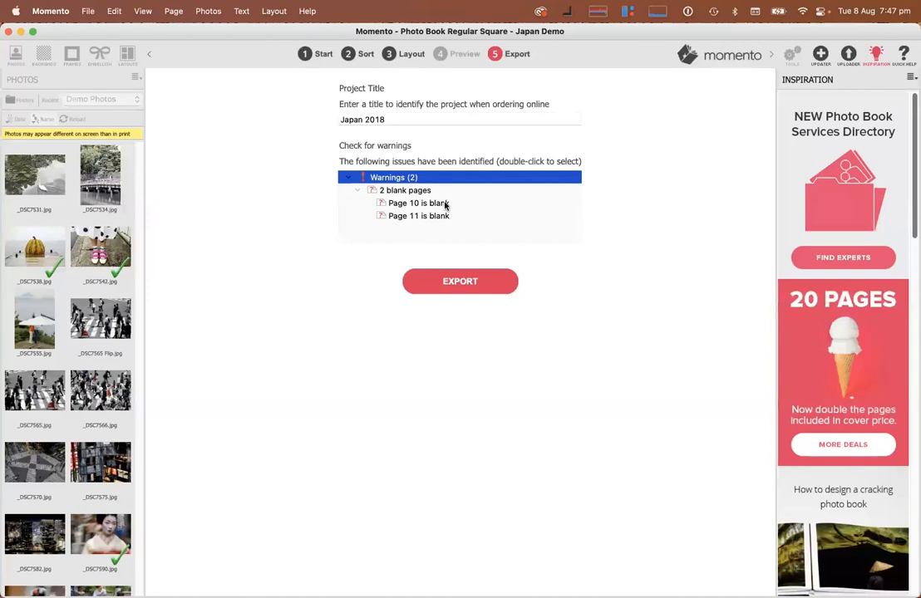
pyautogui.doubleClick(446, 204)
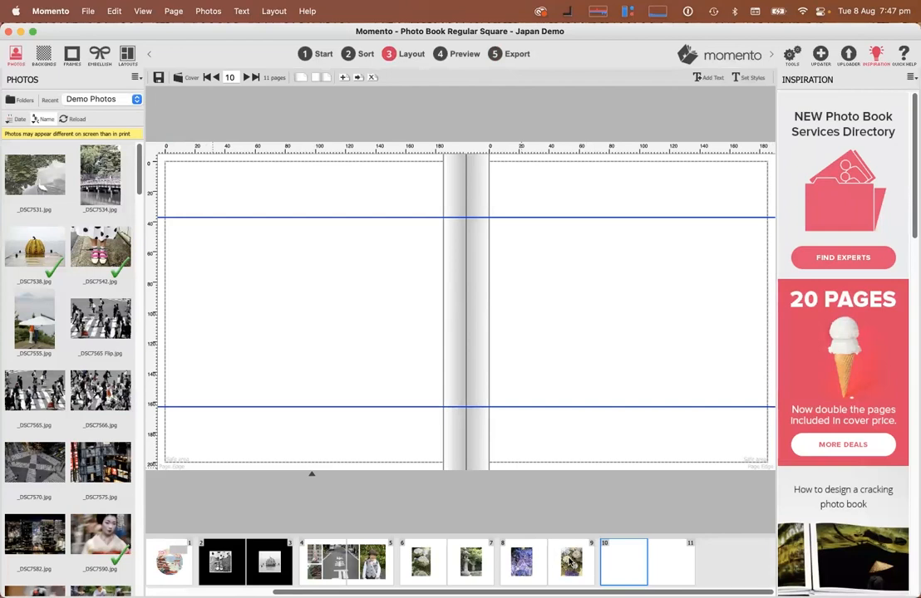
# Crop the photo of the smiling girl on page 5 tightly around her face
pyautogui.click(383, 558)
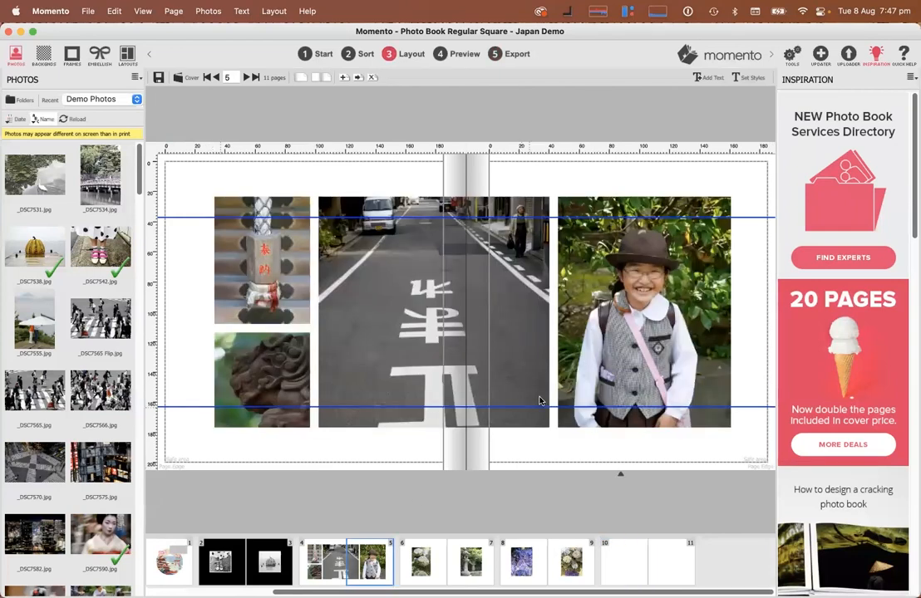
pyautogui.click(600, 314)
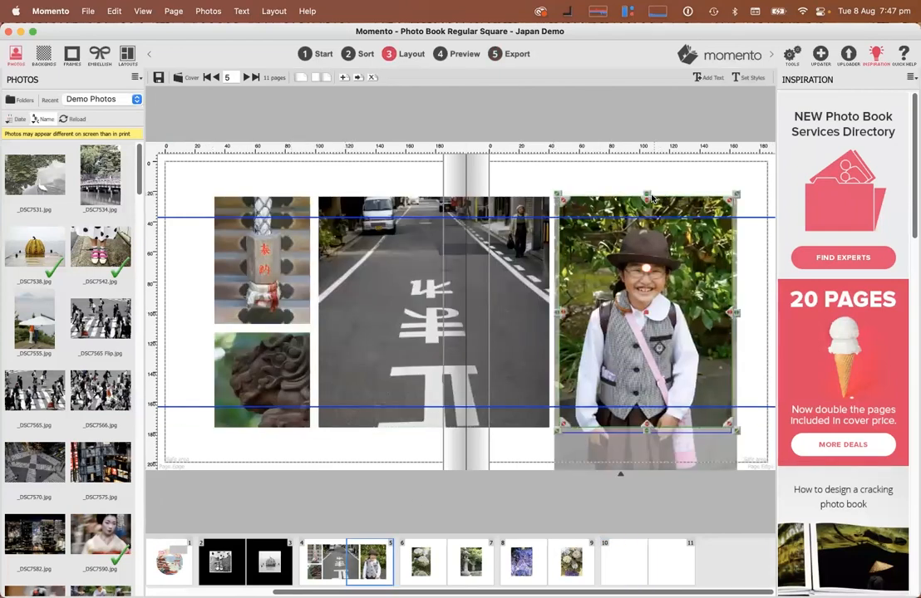
pyautogui.moveTo(647, 197); pyautogui.dragTo(620, 308)
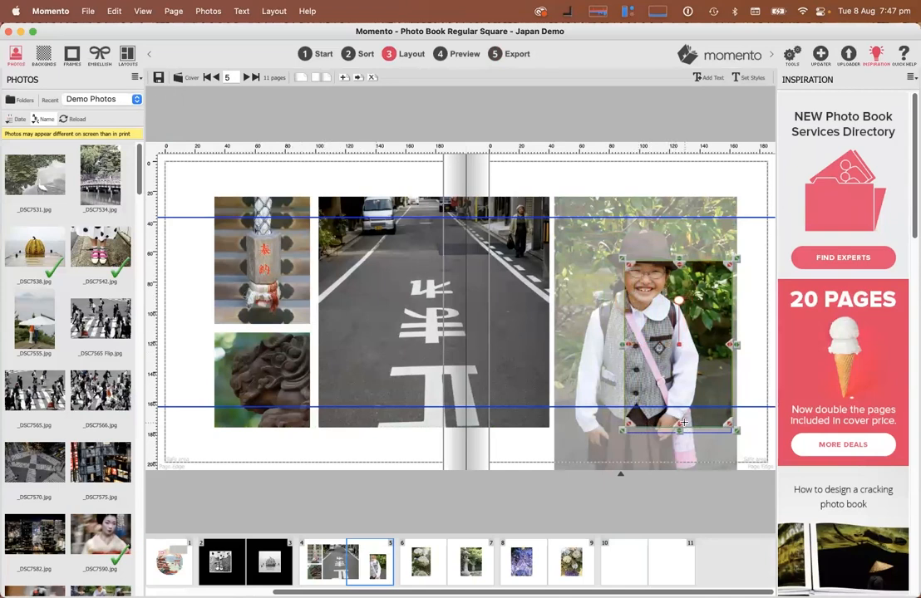
pyautogui.moveTo(678, 429); pyautogui.dragTo(678, 314)
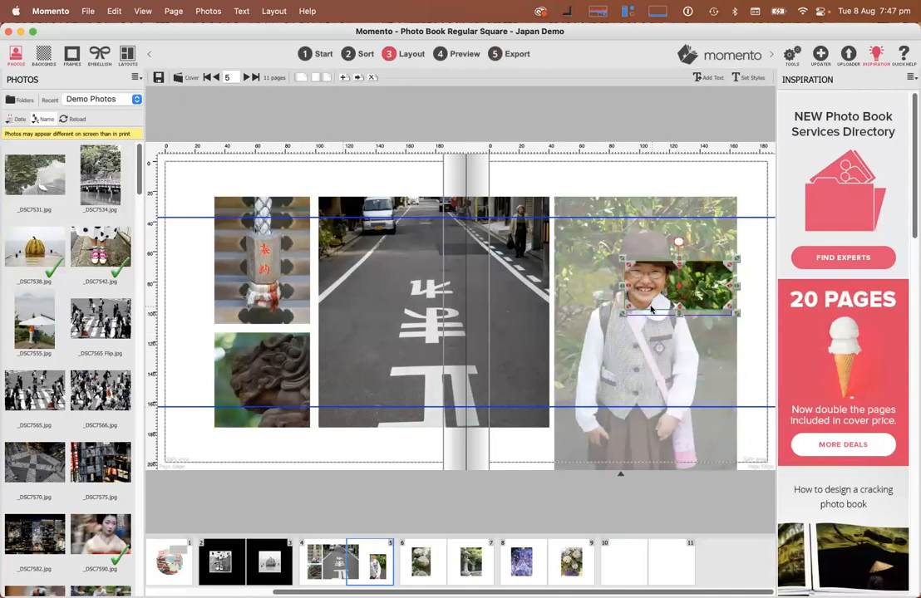
pyautogui.moveTo(725, 284); pyautogui.dragTo(679, 285)
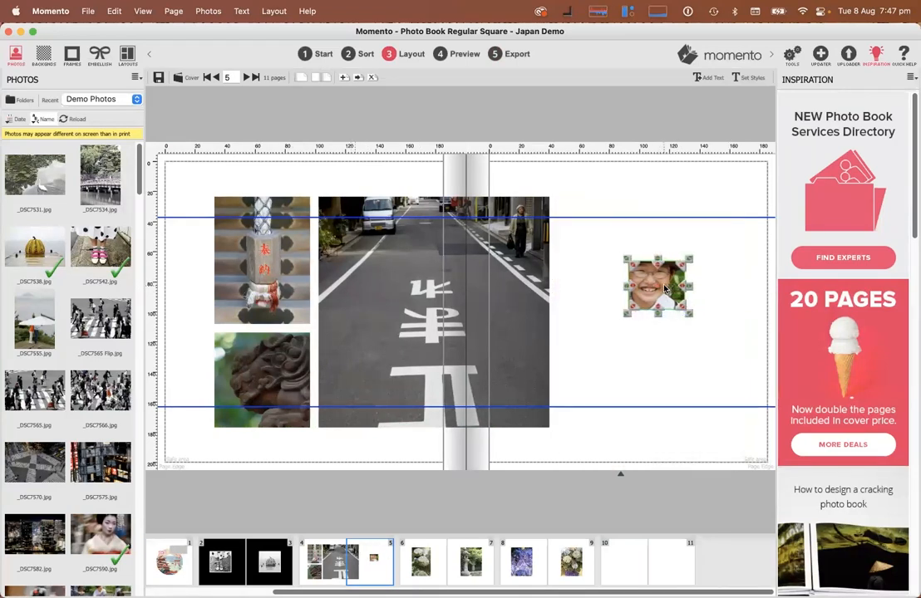
pyautogui.click(665, 288)
pyautogui.moveTo(679, 285); pyautogui.dragTo(672, 285)
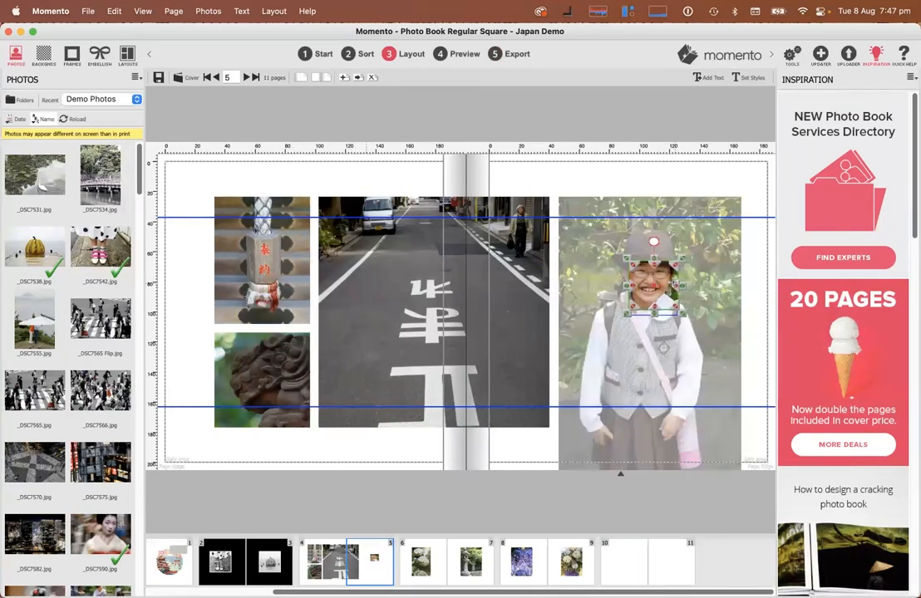
# Enlarge the cropped face photo to span nearly all of page 5's width, with its frame ending just short of the page edges
pyautogui.moveTo(626, 258); pyautogui.dragTo(467, 163)
pyautogui.moveTo(679, 313); pyautogui.dragTo(774, 403)
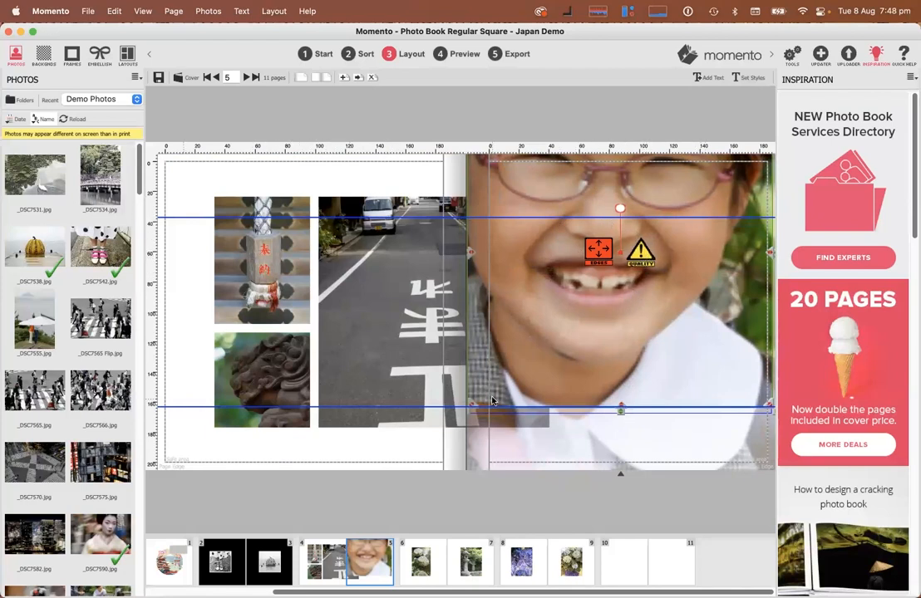
pyautogui.moveTo(620, 416); pyautogui.dragTo(640, 405)
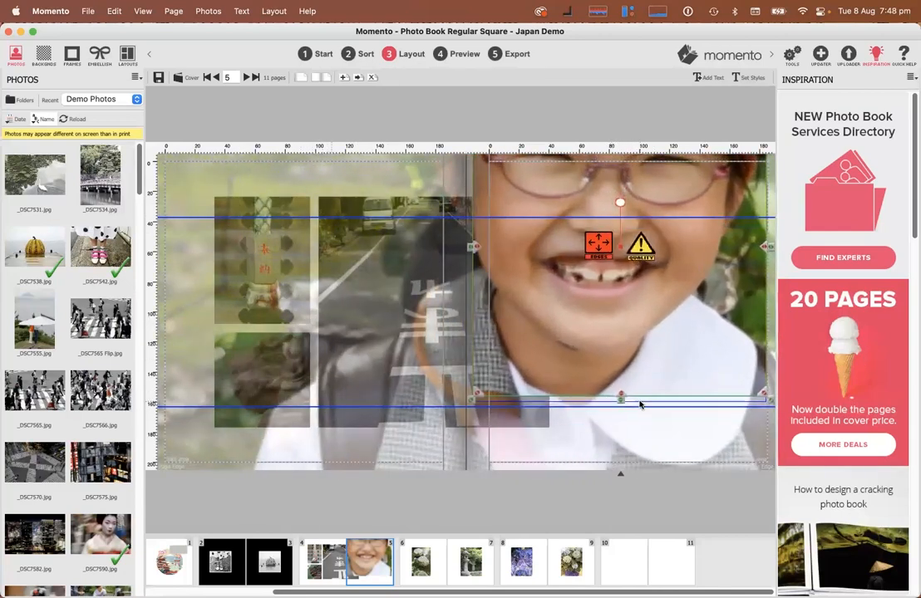
# Save the book for export again and expand the quality and edge warnings to check their pages
pyautogui.click(516, 55)
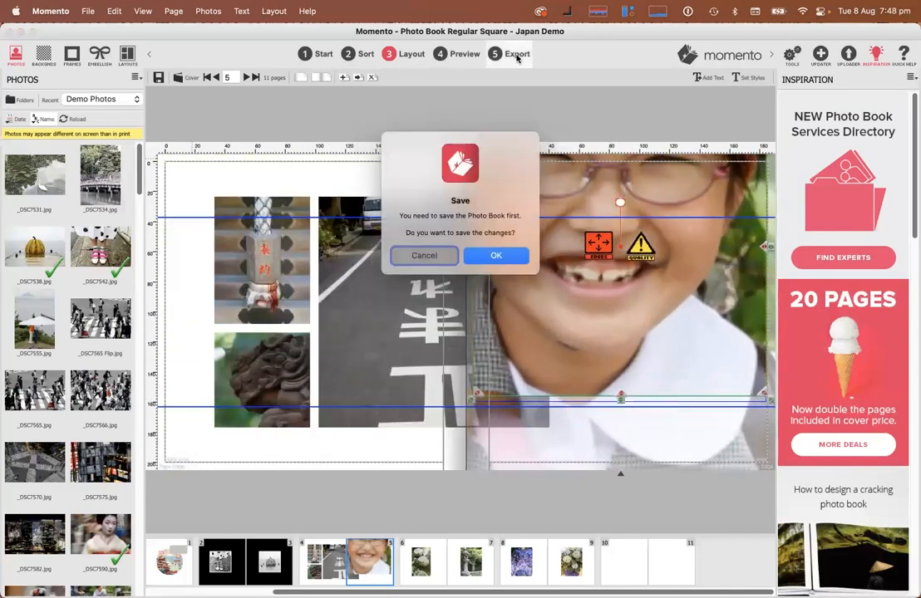
pyautogui.click(497, 257)
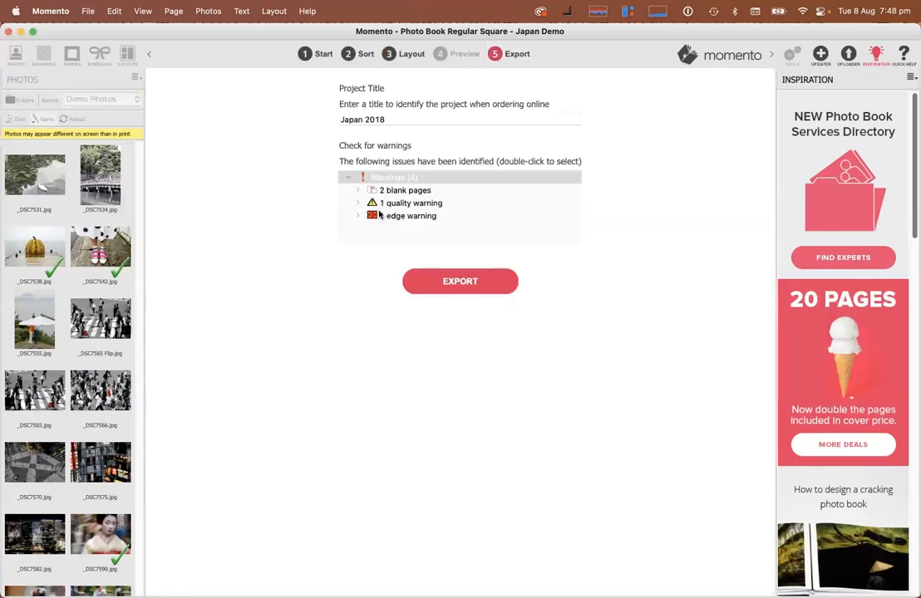
pyautogui.click(358, 204)
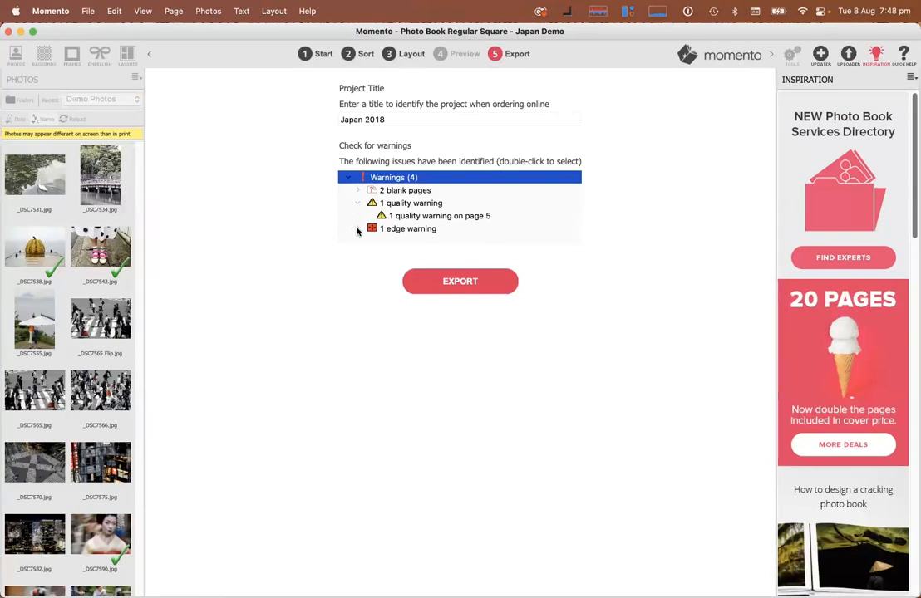
pyautogui.click(357, 229)
pyautogui.scroll(-1, 481, 223)
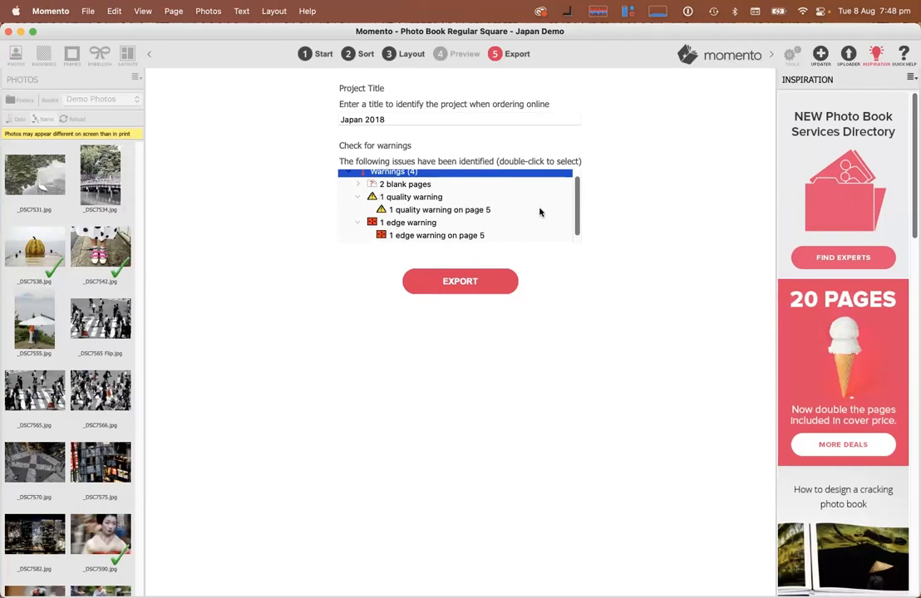
# Export the "Japan 2018" project despite the listed warnings
pyautogui.click(456, 283)
pyautogui.click(497, 283)
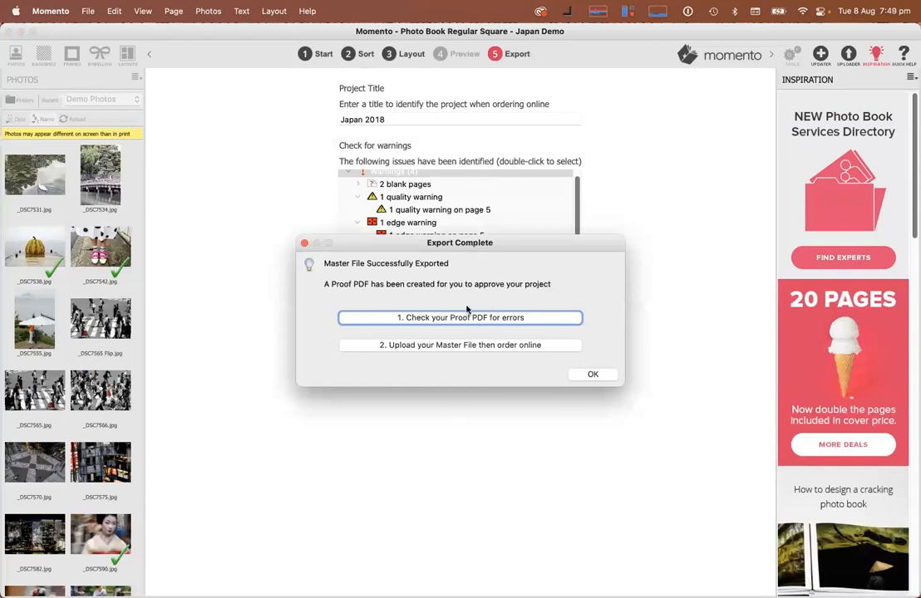
# Switch to Adobe Acrobat and examine the page spreads of the Japan book's PDF, from the title page to the Mount Fuji section and back
pyautogui.press('super+Tab')
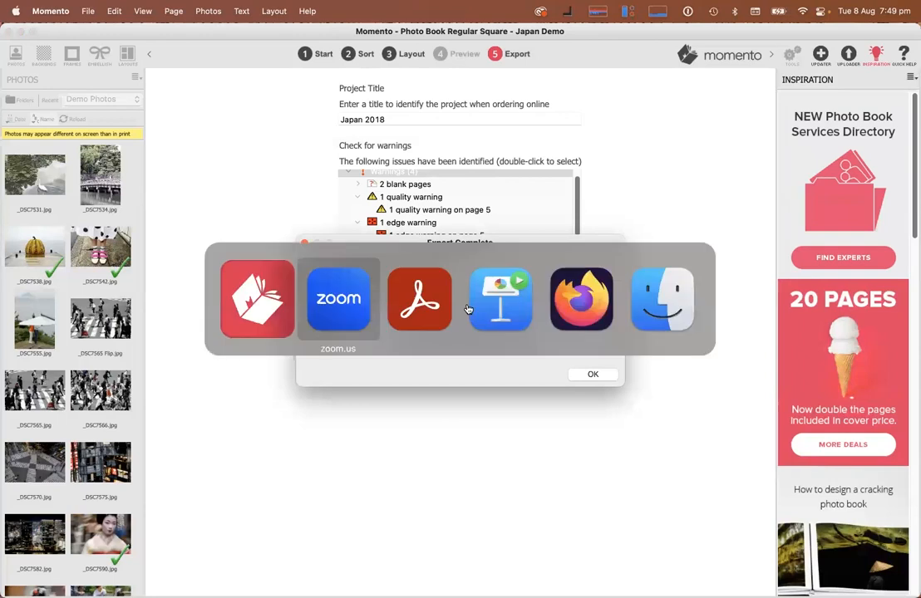
pyautogui.press('super+Tab')
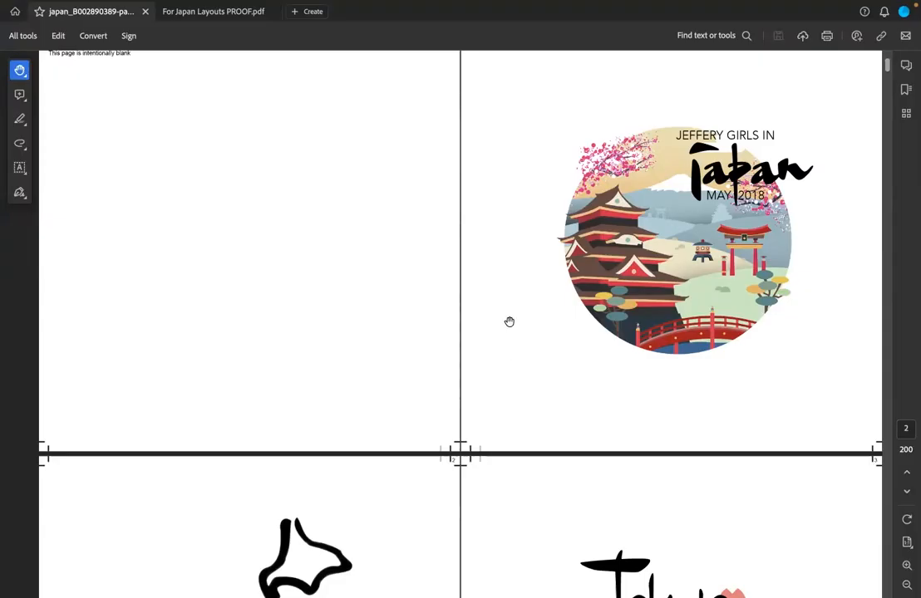
pyautogui.scroll(1, 509, 322)
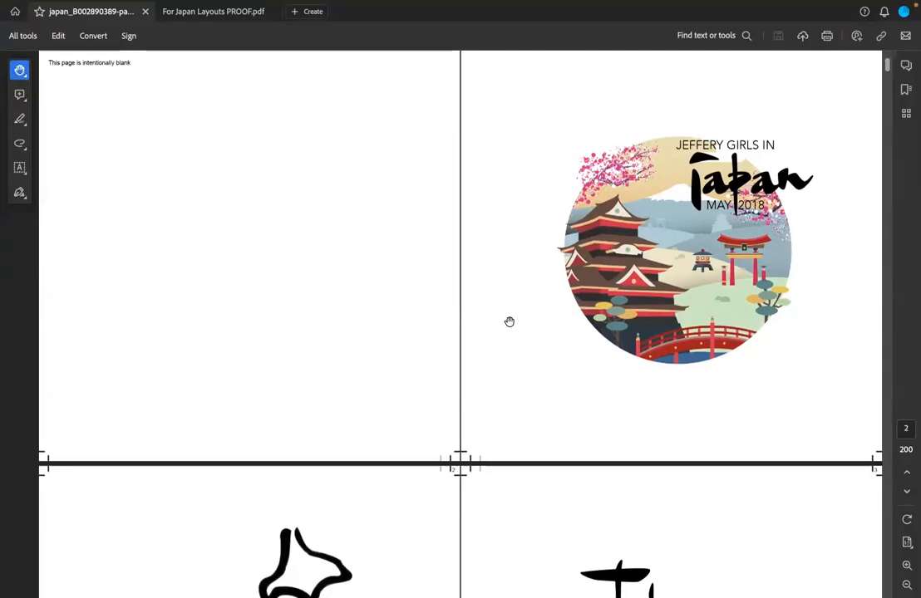
pyautogui.scroll(2, 510, 322)
pyautogui.scroll(-10, 509, 322)
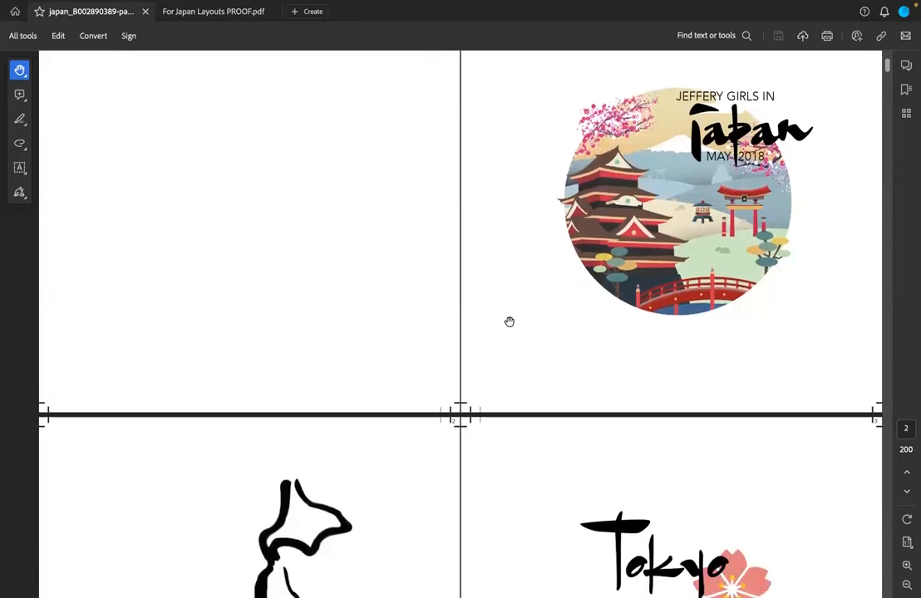
pyautogui.scroll(-8, 509, 321)
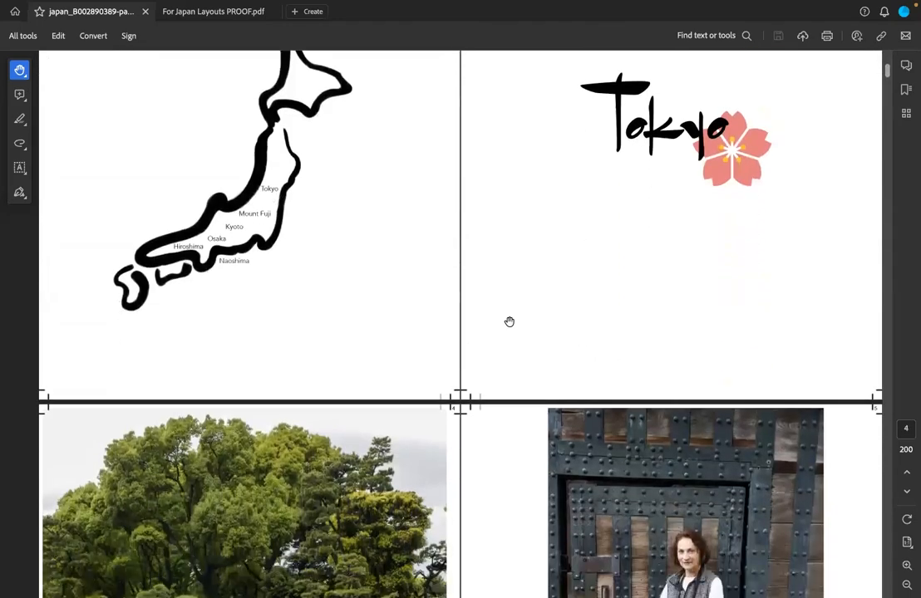
pyautogui.scroll(-15, 510, 322)
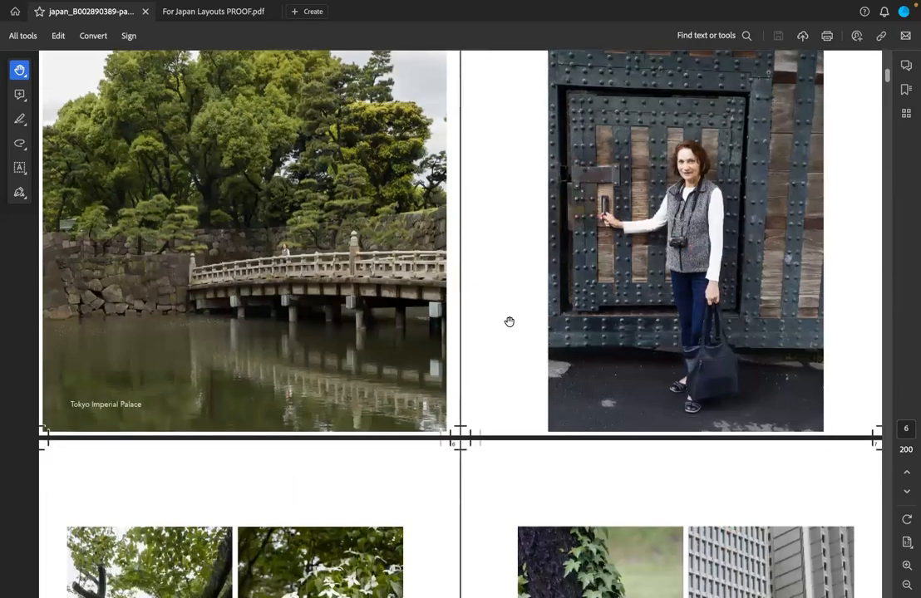
pyautogui.scroll(-20, 509, 321)
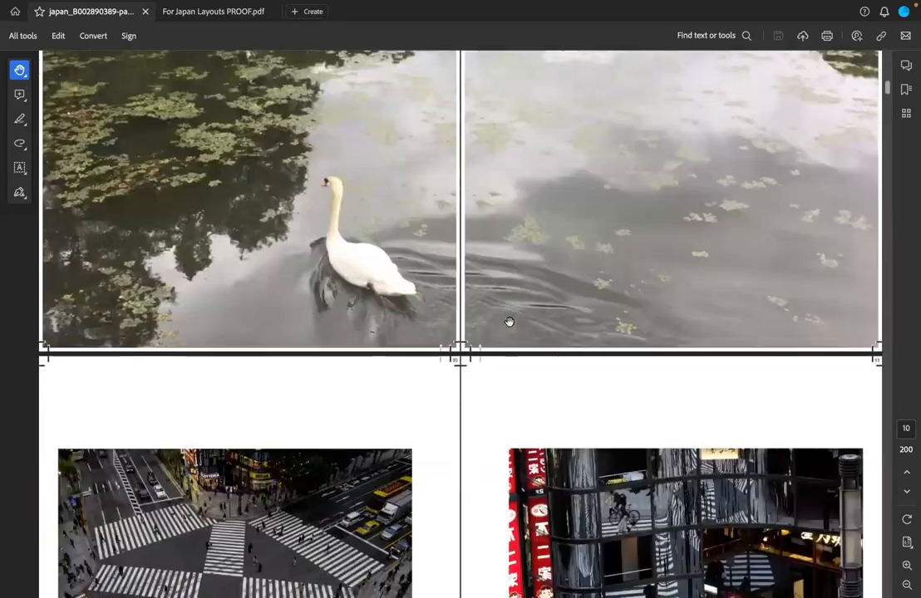
pyautogui.scroll(-20, 509, 322)
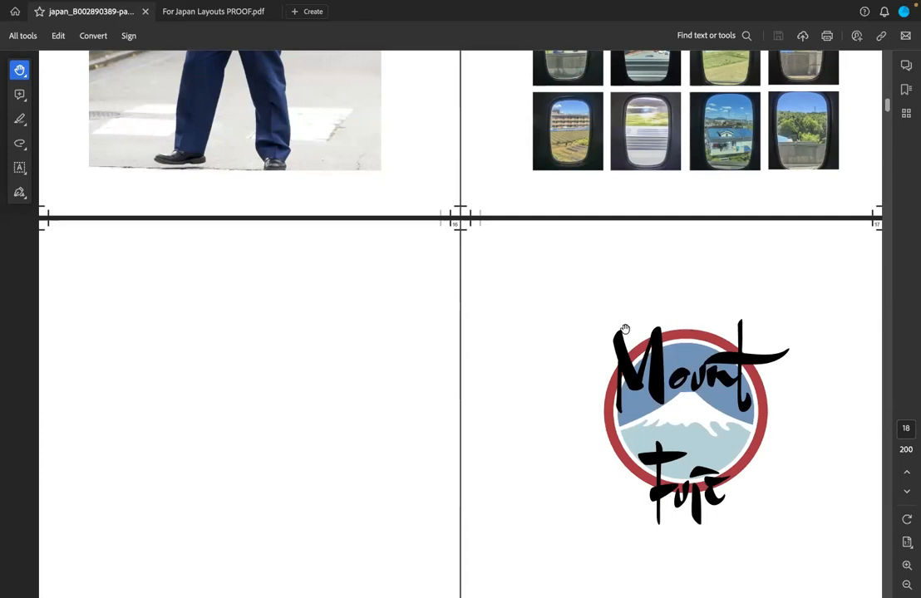
pyautogui.scroll(-10, 636, 437)
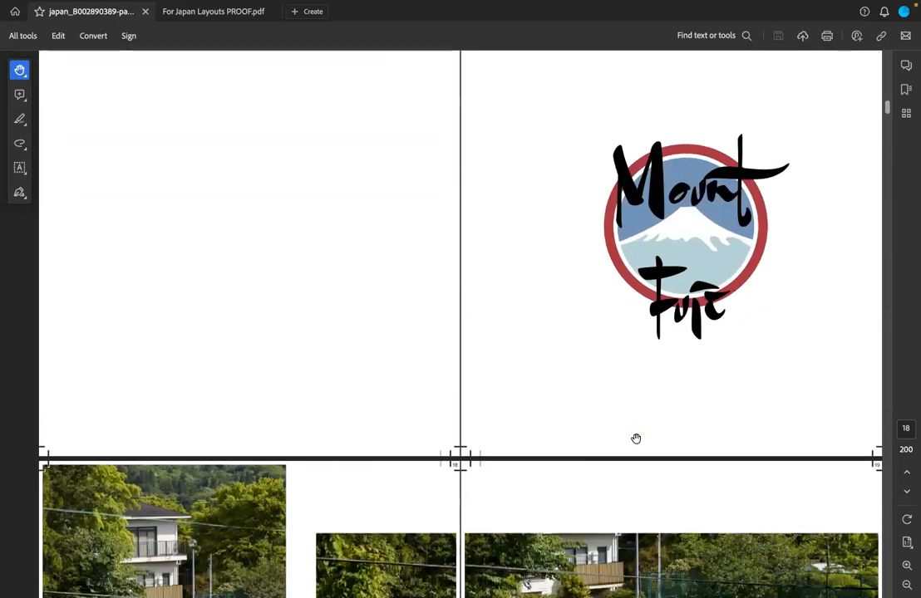
pyautogui.scroll(-6, 636, 438)
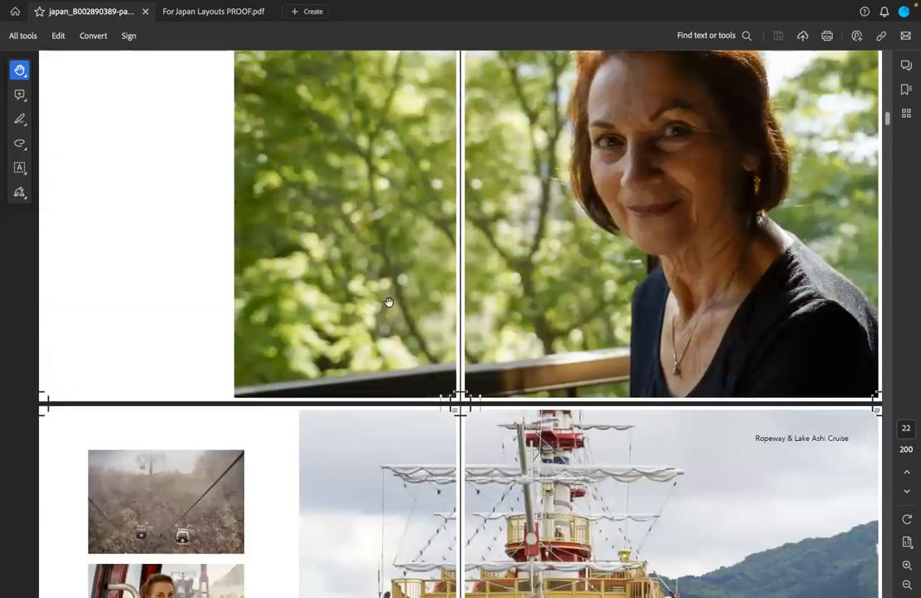
pyautogui.scroll(-3, 655, 526)
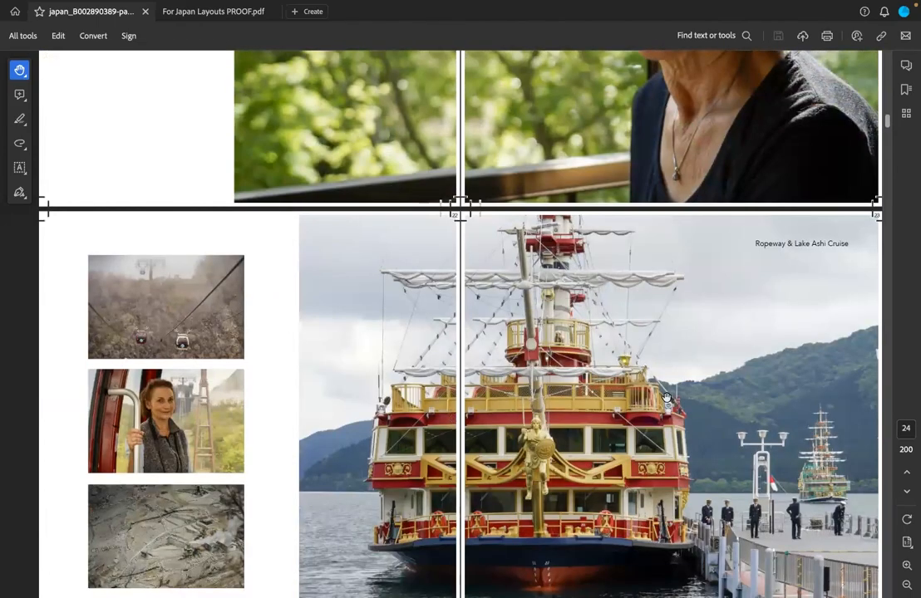
pyautogui.scroll(-4, 662, 392)
pyautogui.scroll(-4, 669, 397)
pyautogui.scroll(10, 678, 396)
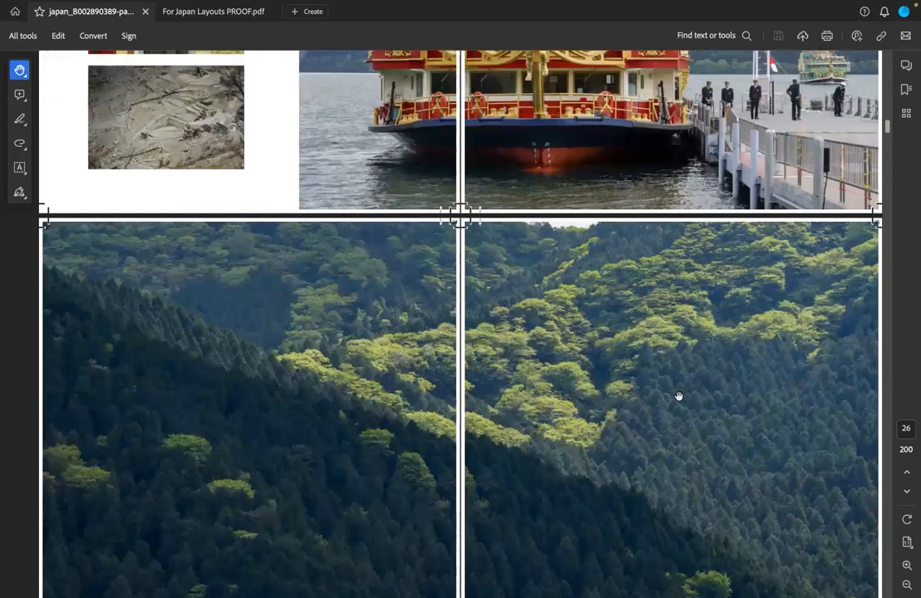
pyautogui.scroll(12, 678, 396)
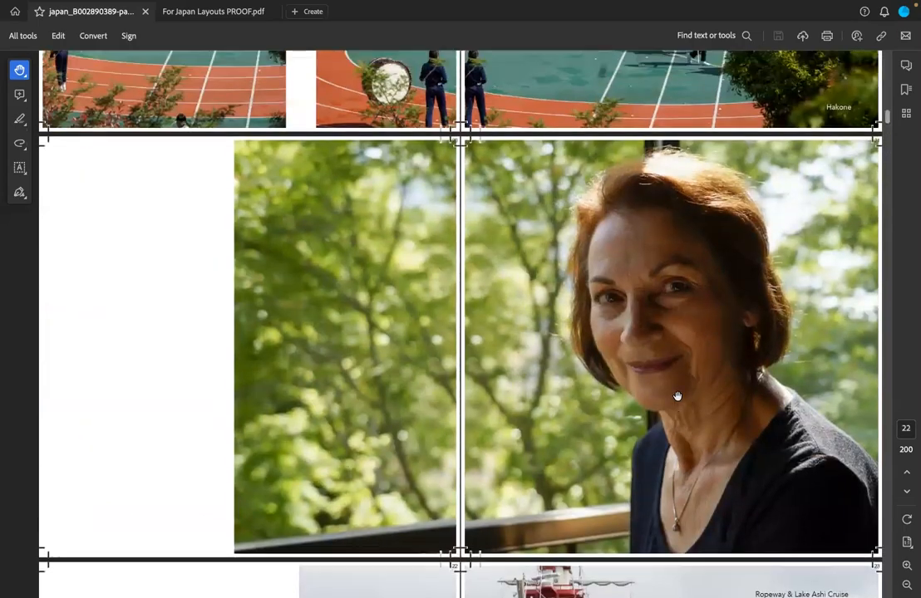
pyautogui.scroll(10, 678, 396)
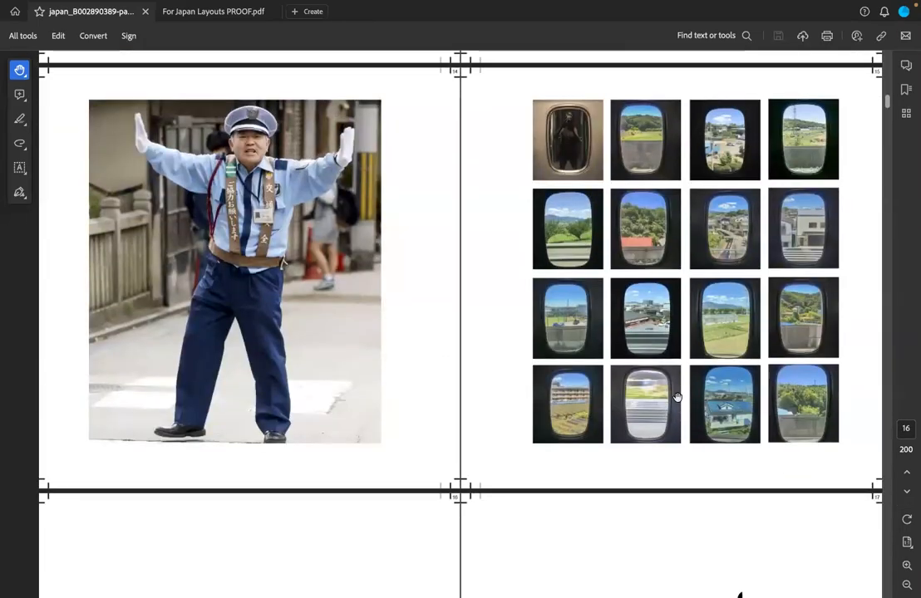
pyautogui.scroll(10, 677, 396)
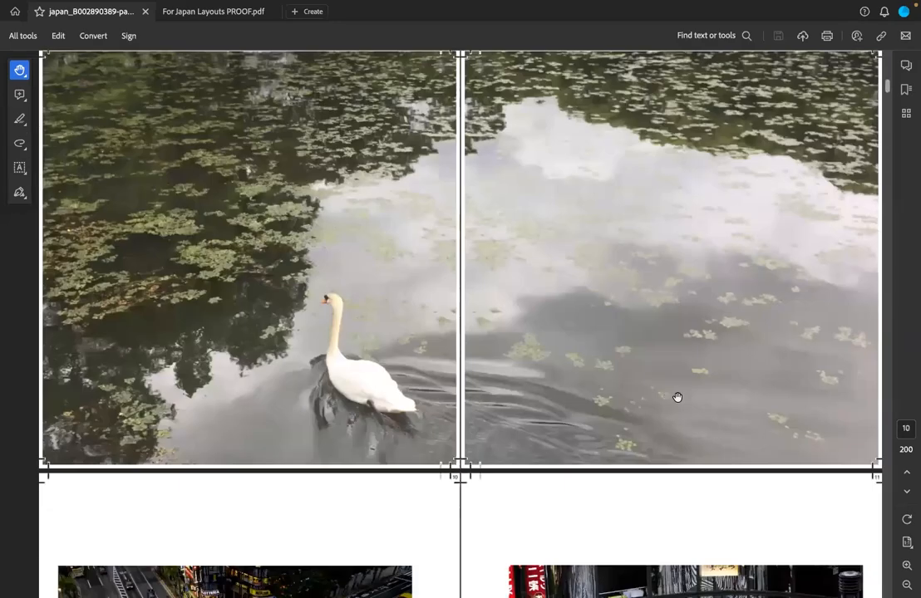
pyautogui.scroll(10, 683, 403)
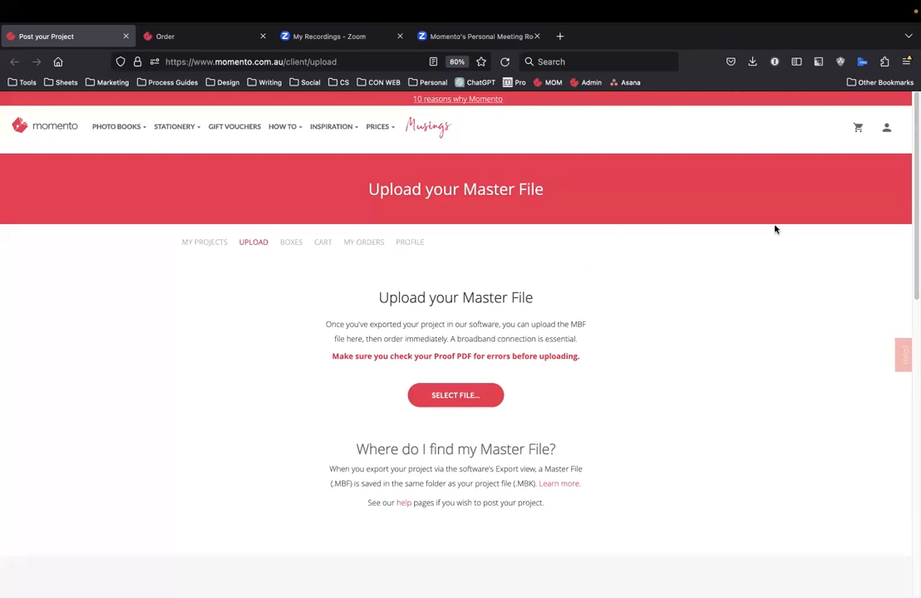
# Try a Linen cover in Ruby for the Japan 2018 book order, accepting the notice about the unprinted cover design
pyautogui.moveTo(187, 7)
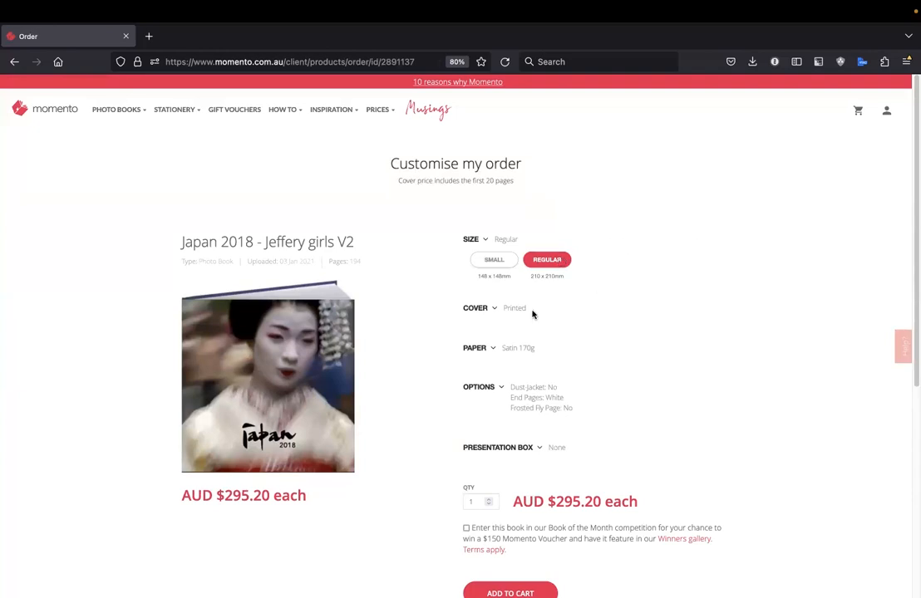
pyautogui.click(496, 309)
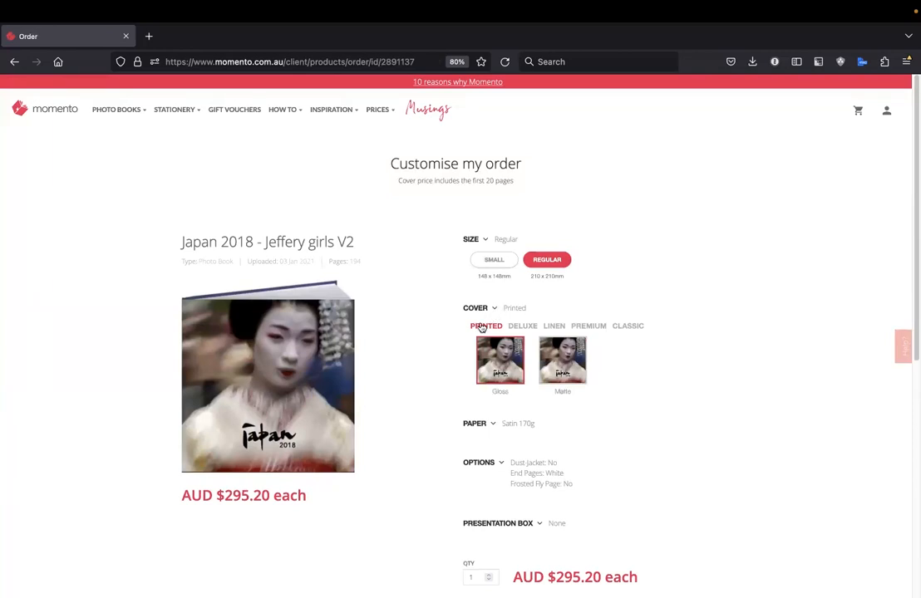
pyautogui.click(554, 325)
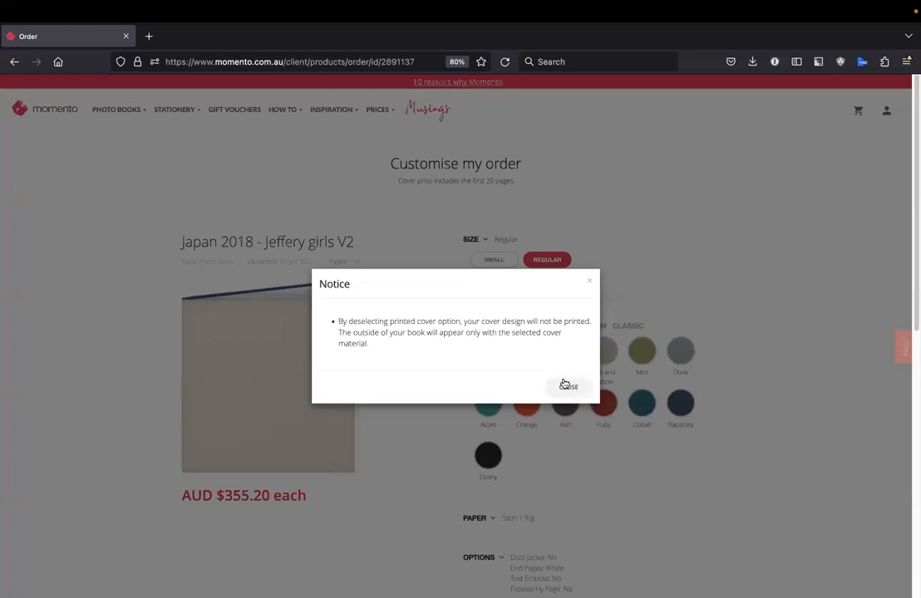
pyautogui.click(569, 387)
pyautogui.click(604, 403)
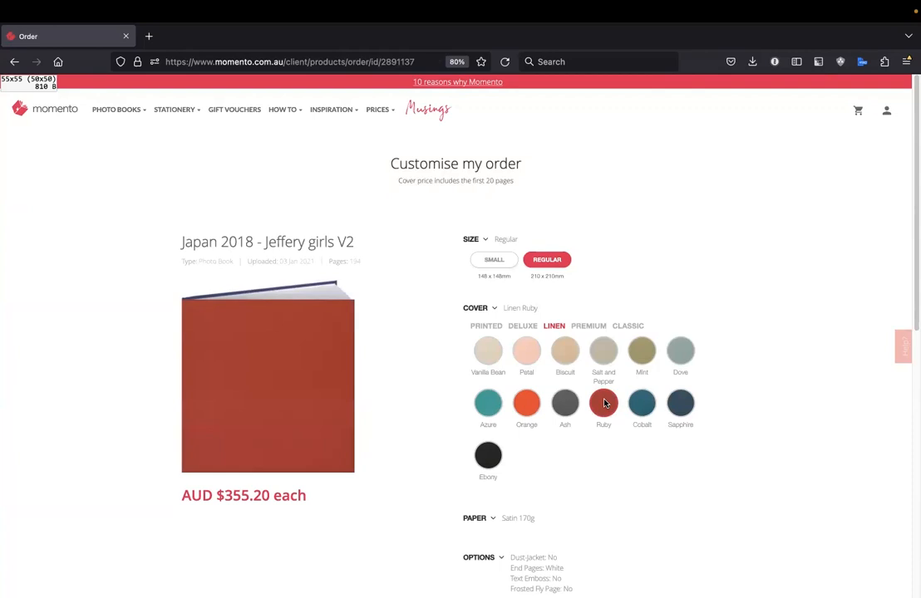
# Choose the Printed cover with Matte finish and Lay-Flat Lustre 260g paper for the book
pyautogui.click(485, 328)
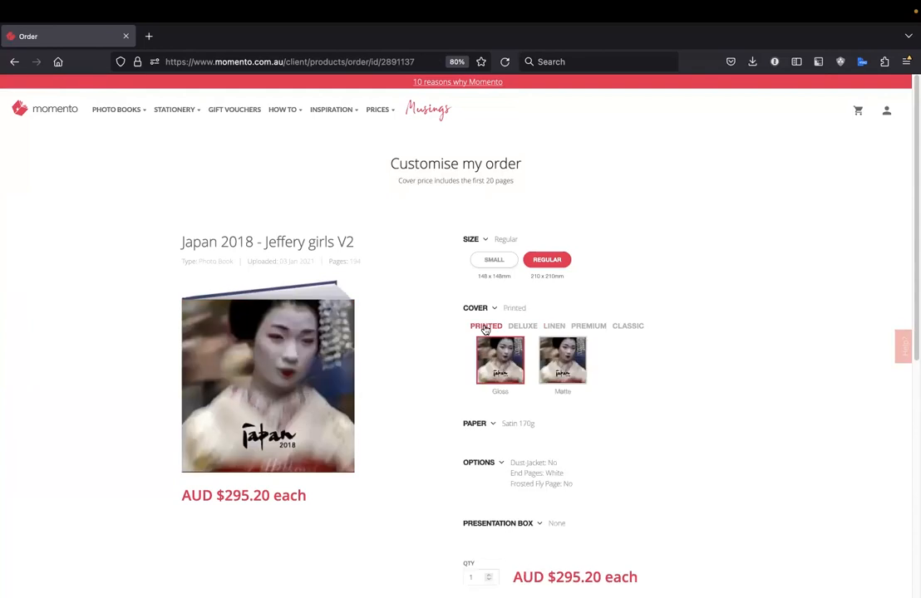
pyautogui.click(563, 356)
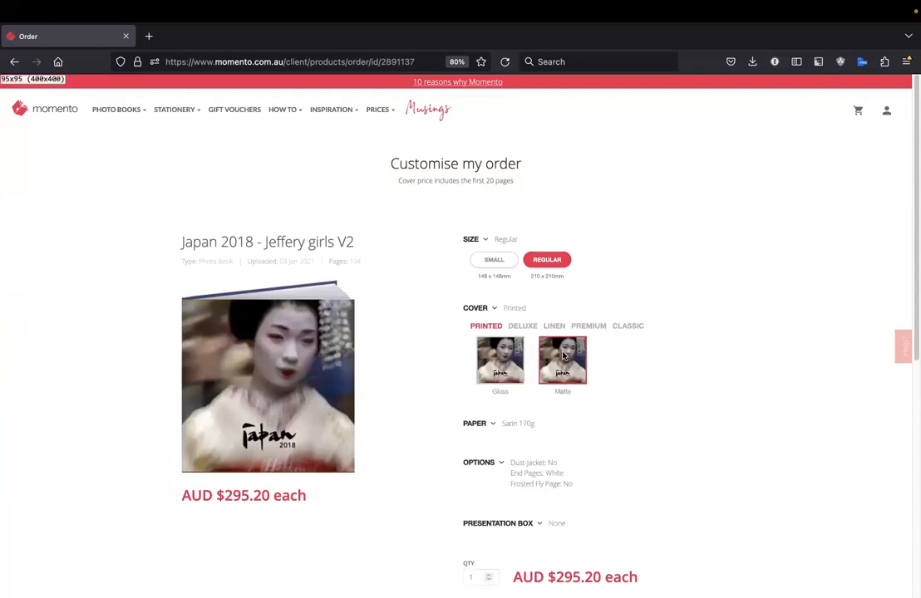
pyautogui.click(494, 424)
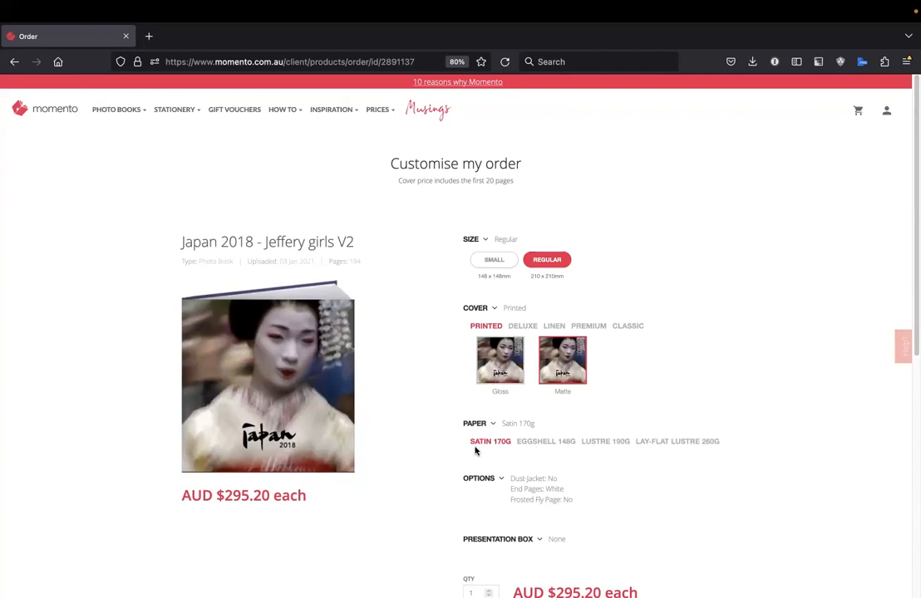
pyautogui.click(682, 445)
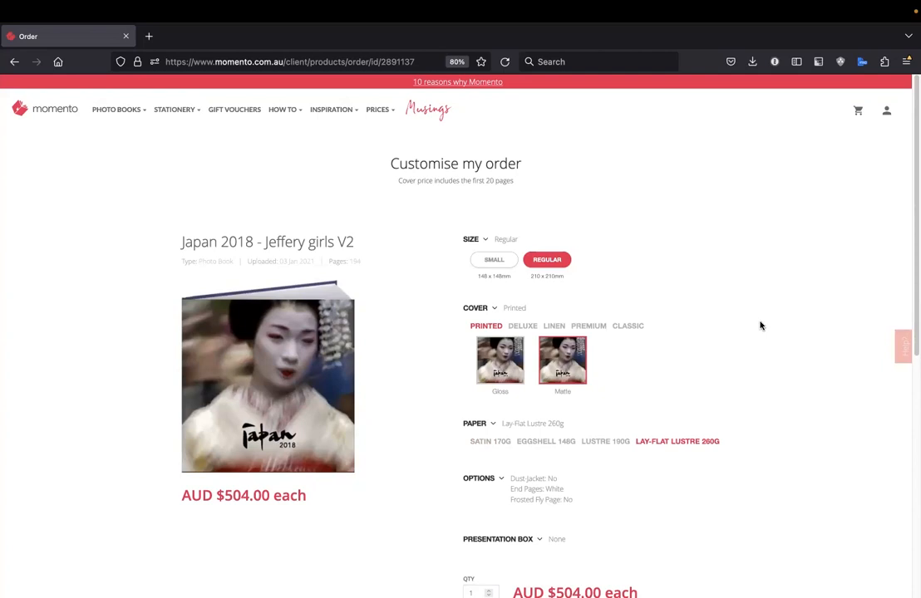
# Select Black end pages for the book and add one copy to the cart
pyautogui.scroll(-1, 761, 324)
pyautogui.scroll(-3, 760, 327)
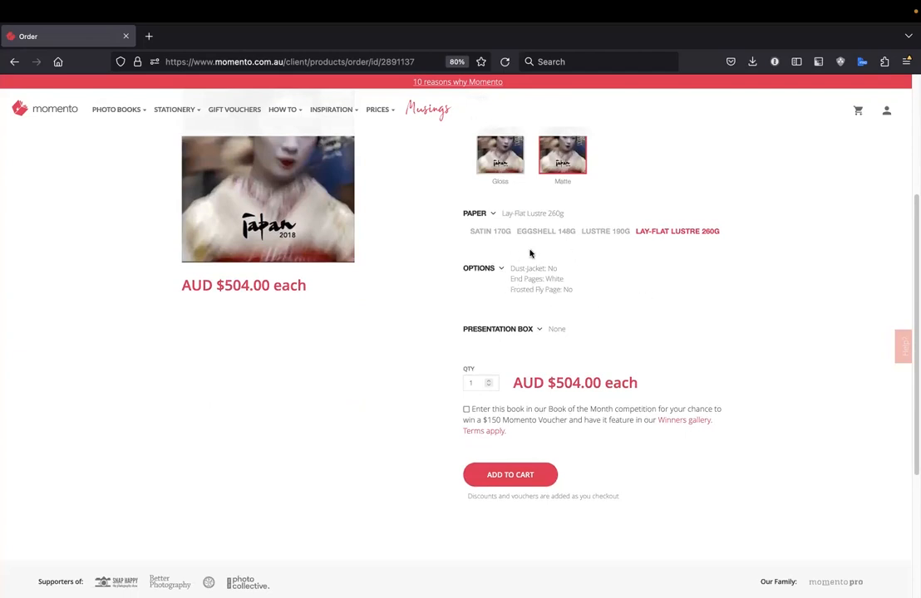
pyautogui.click(500, 270)
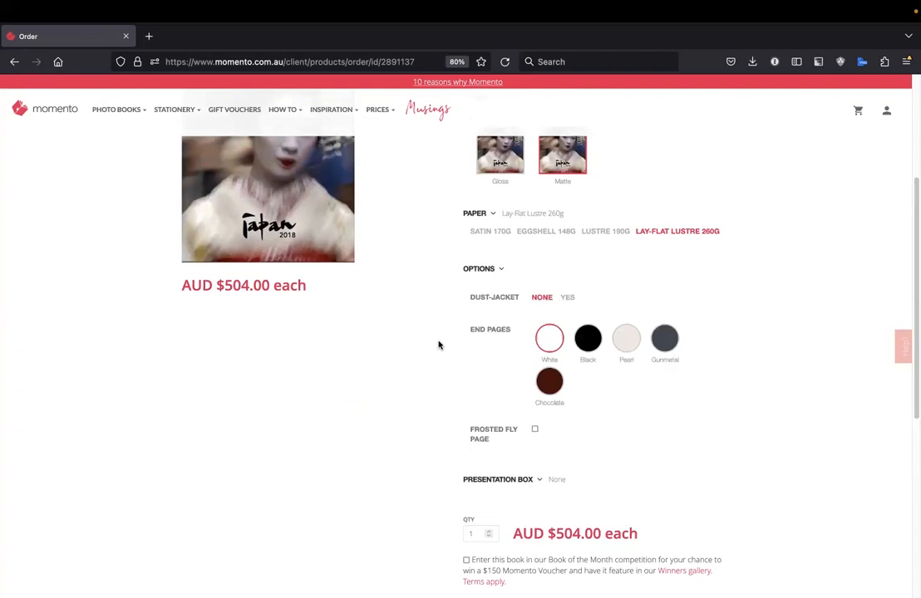
pyautogui.click(589, 339)
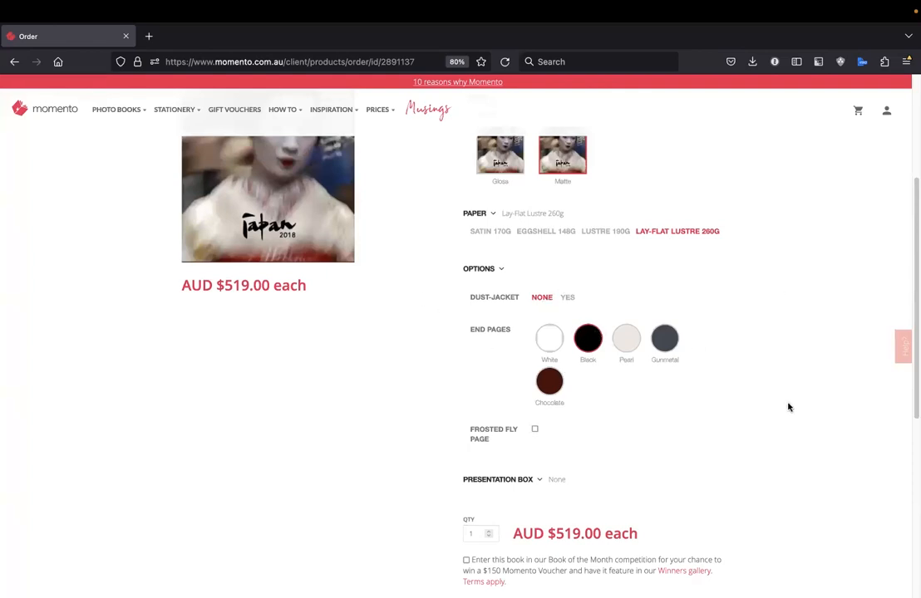
pyautogui.scroll(1, 787, 408)
pyautogui.scroll(-5, 787, 407)
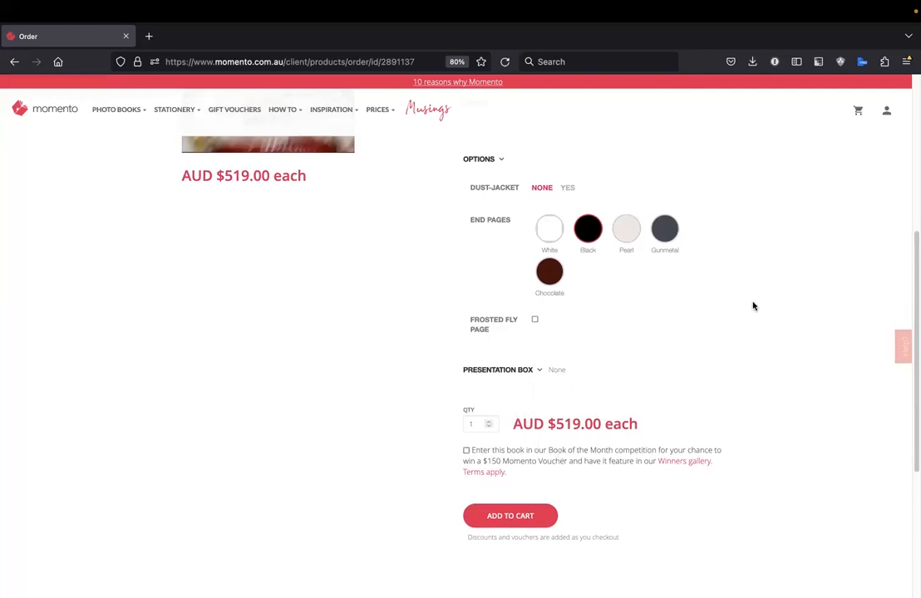
pyautogui.click(507, 517)
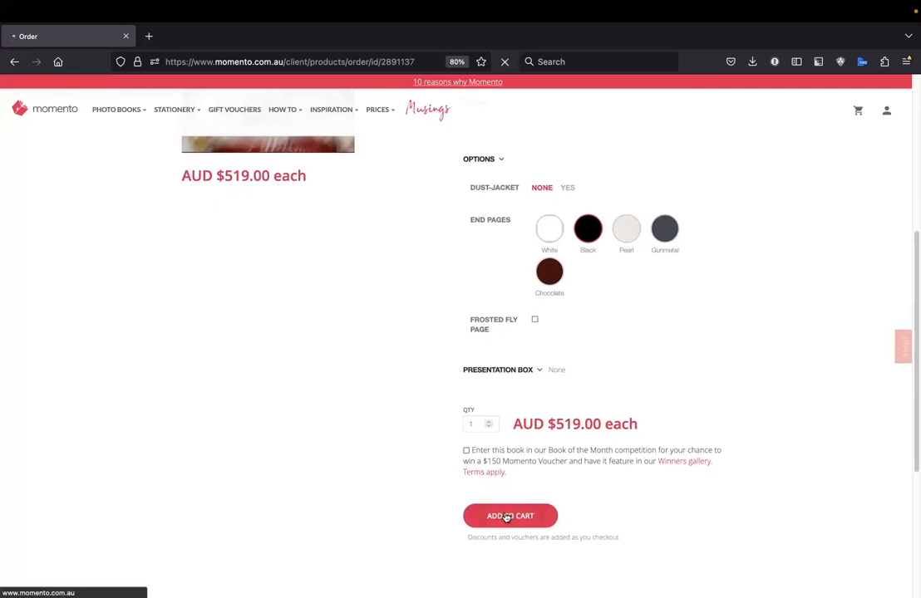